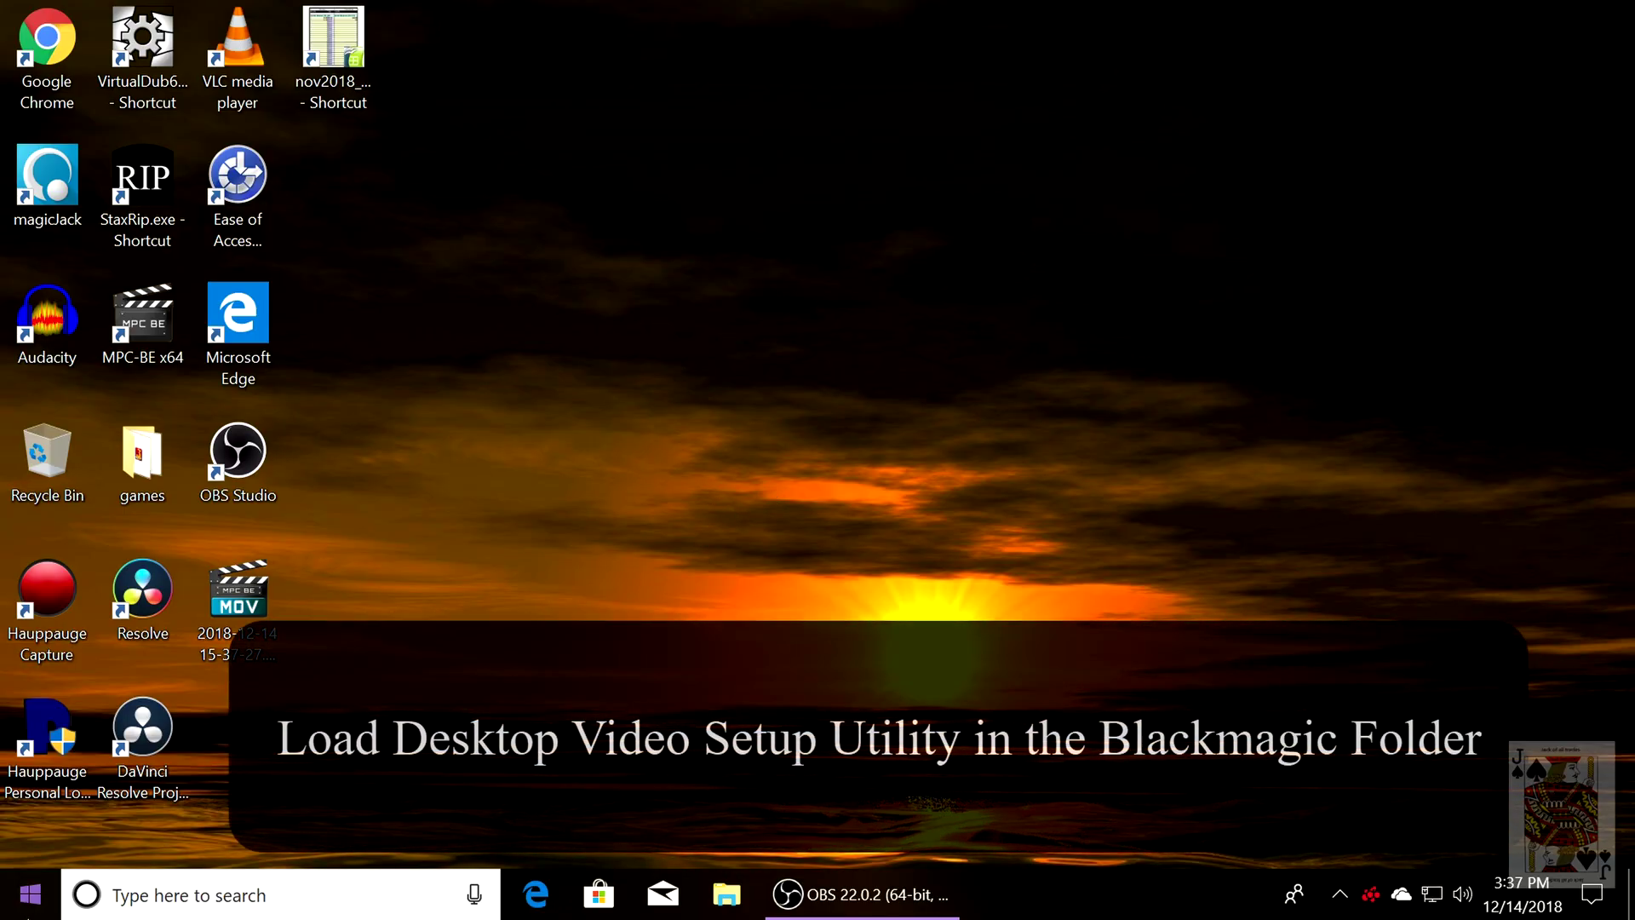
# Launch Desktop Video Setup from the Start menu's Blackmagic Design folder.
pyautogui.click(17, 913)
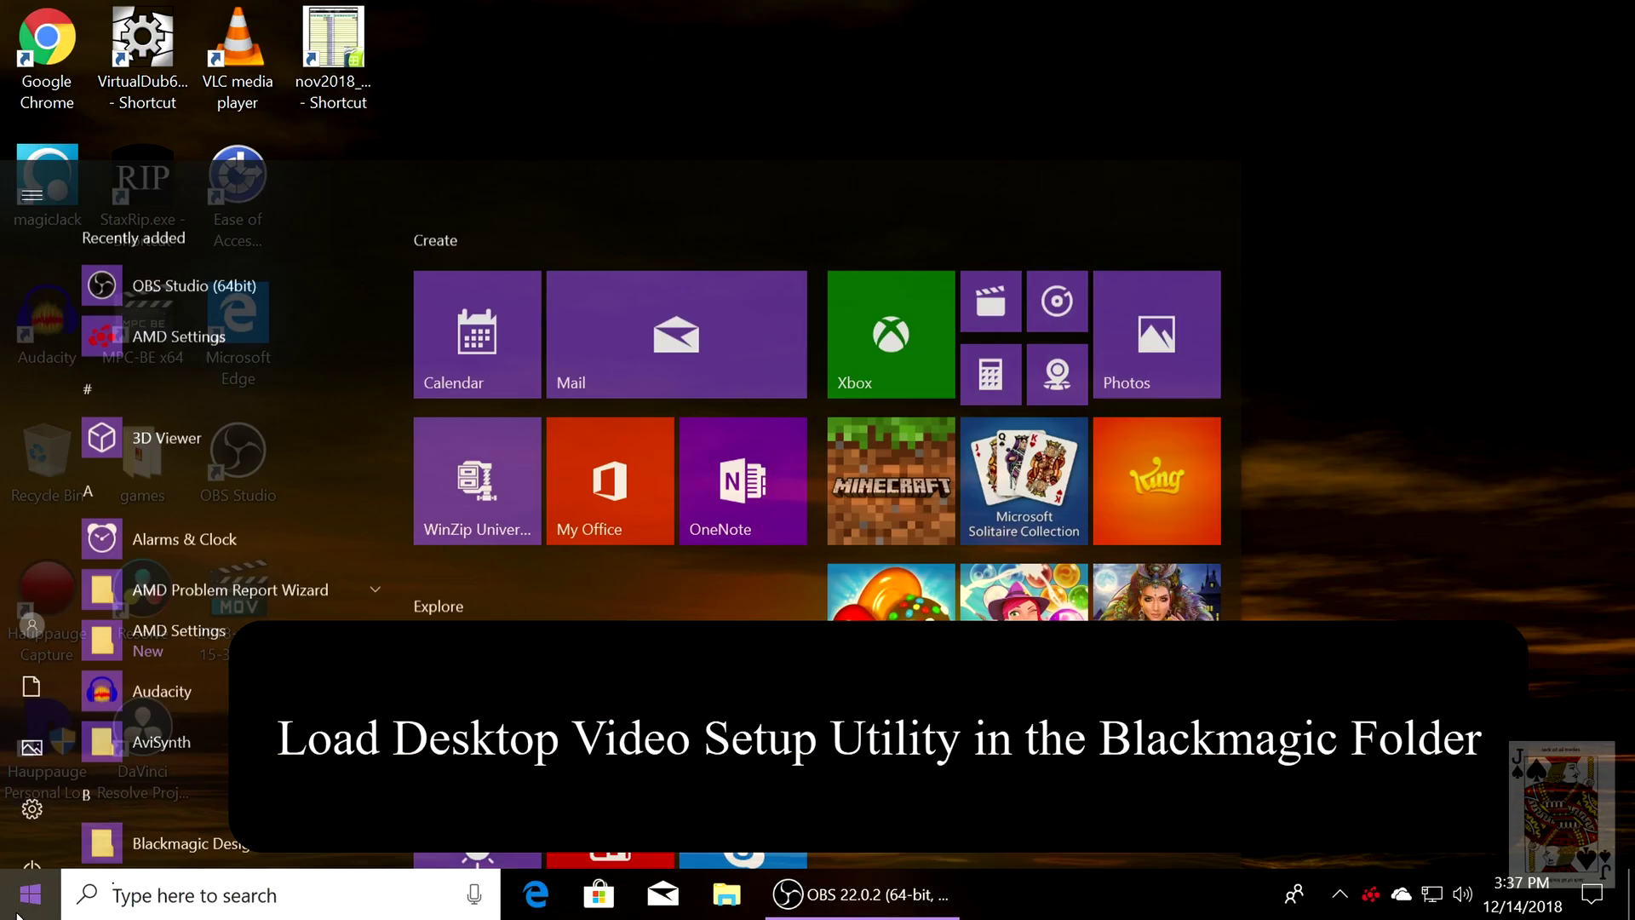
pyautogui.scroll(-5, 204, 664)
pyautogui.scroll(2, 204, 664)
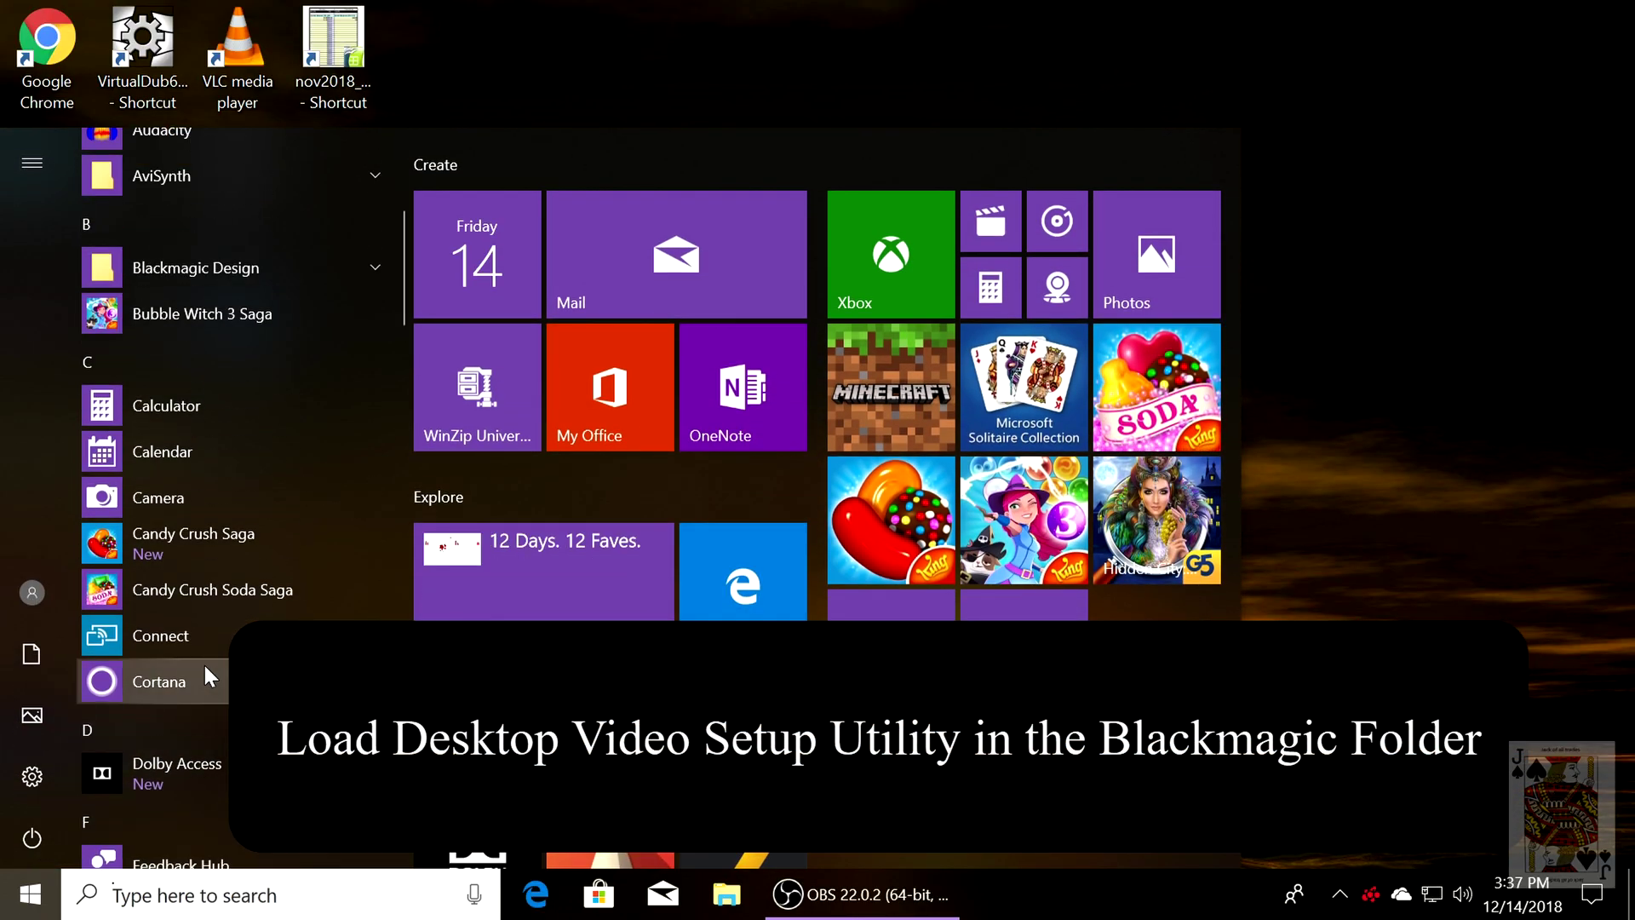
pyautogui.click(335, 263)
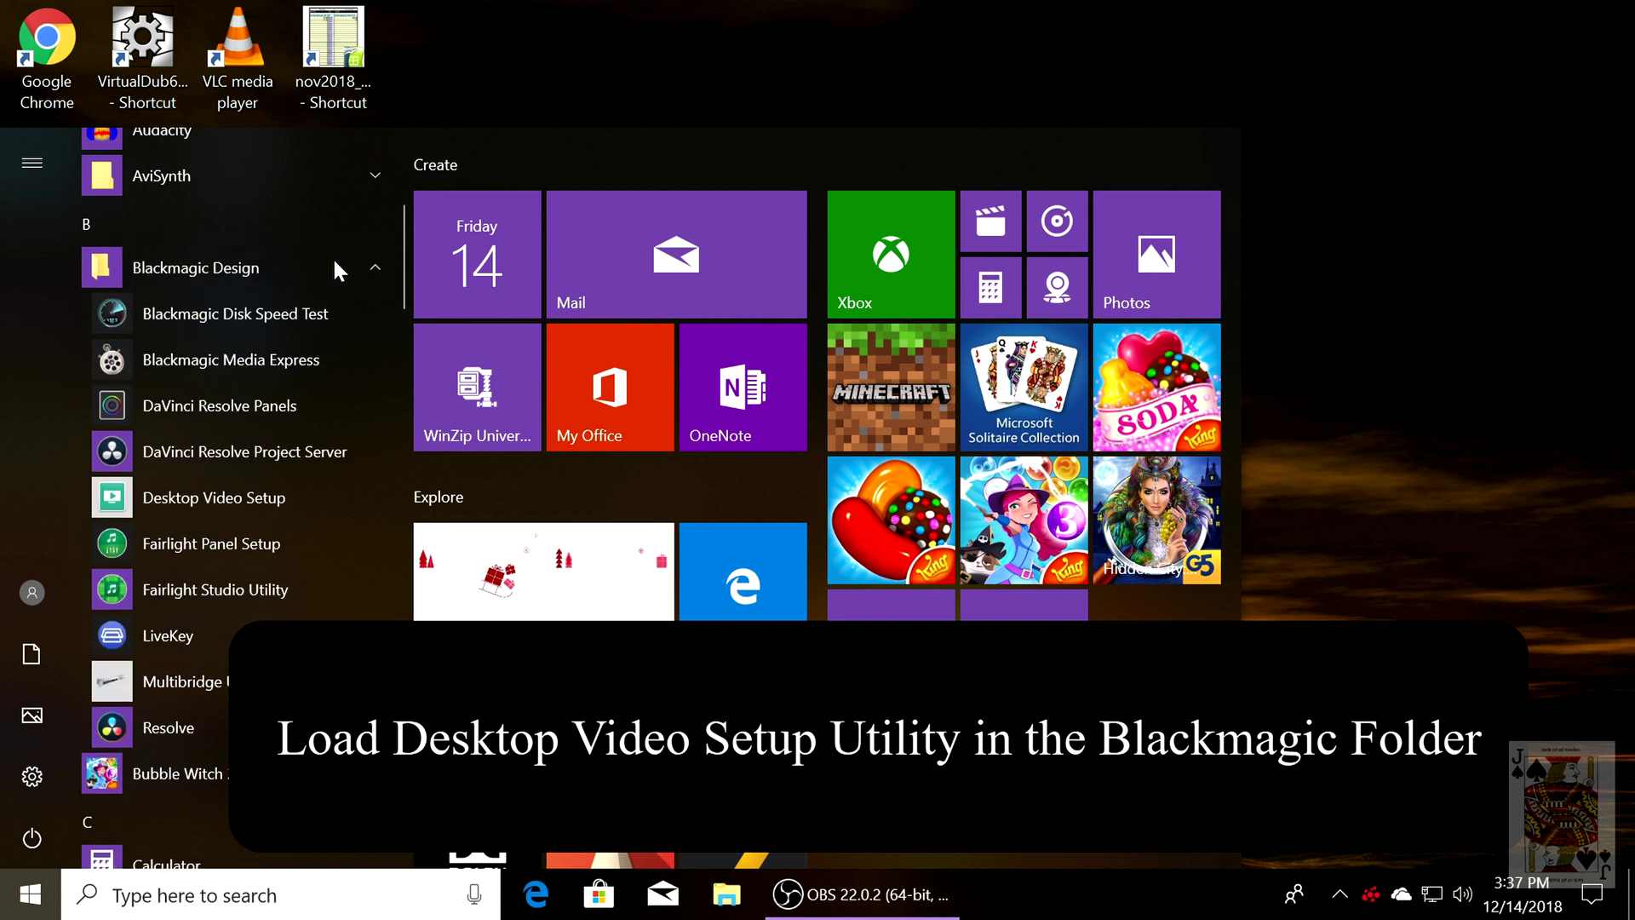
pyautogui.click(275, 502)
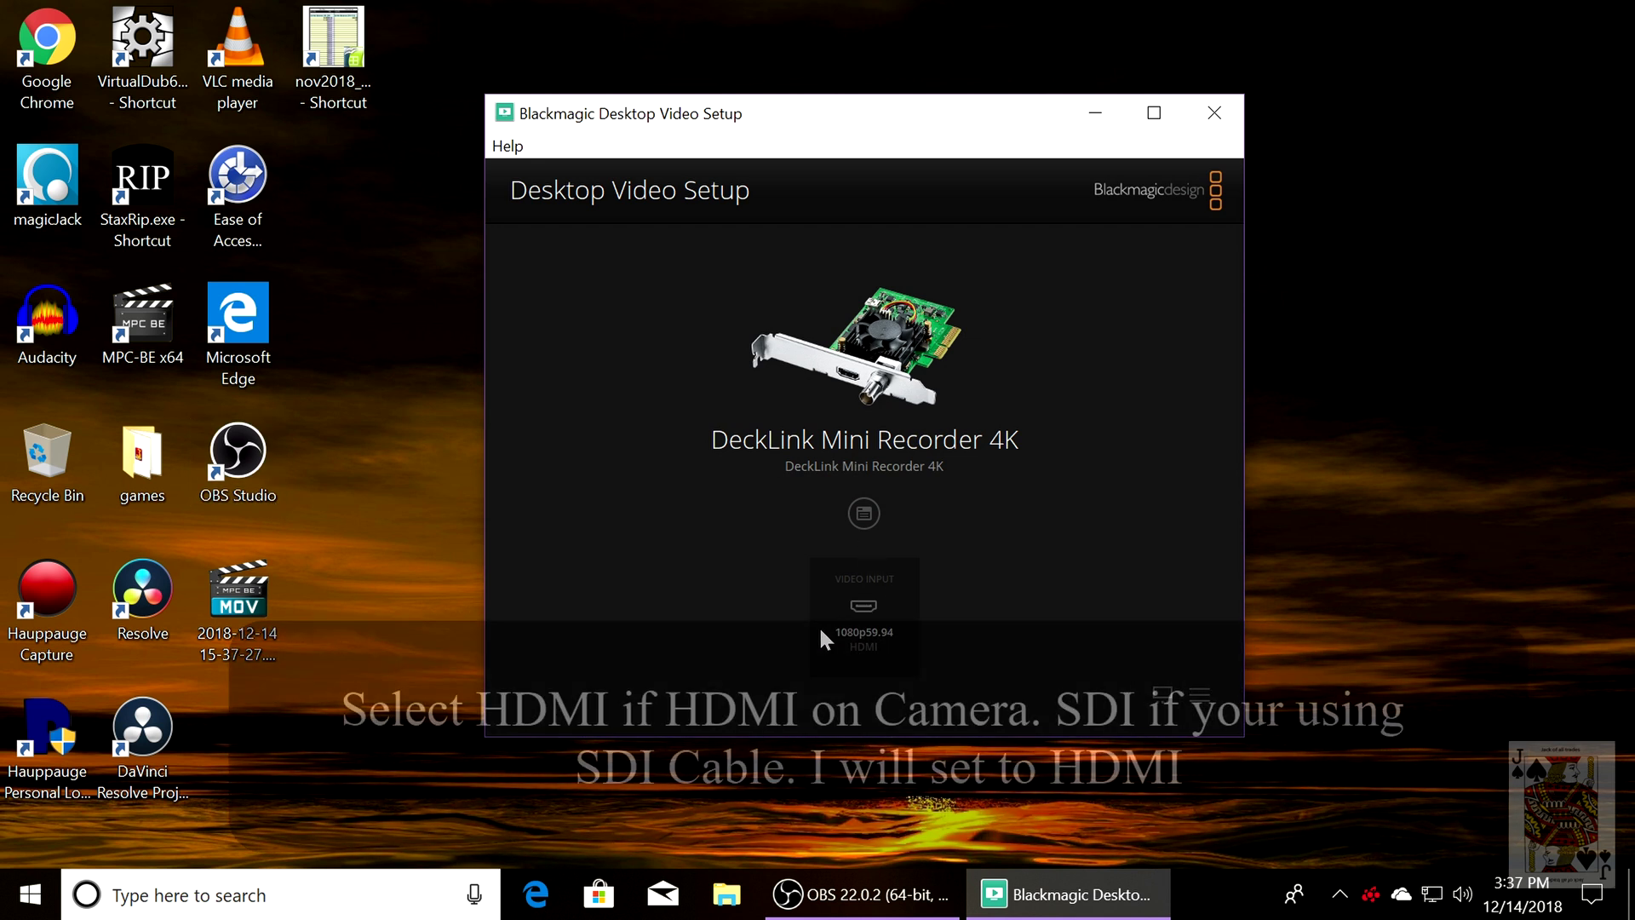
# In the DeckLink Mini Recorder 4K settings, keep input conversion at None and use HDMI input.
pyautogui.click(869, 522)
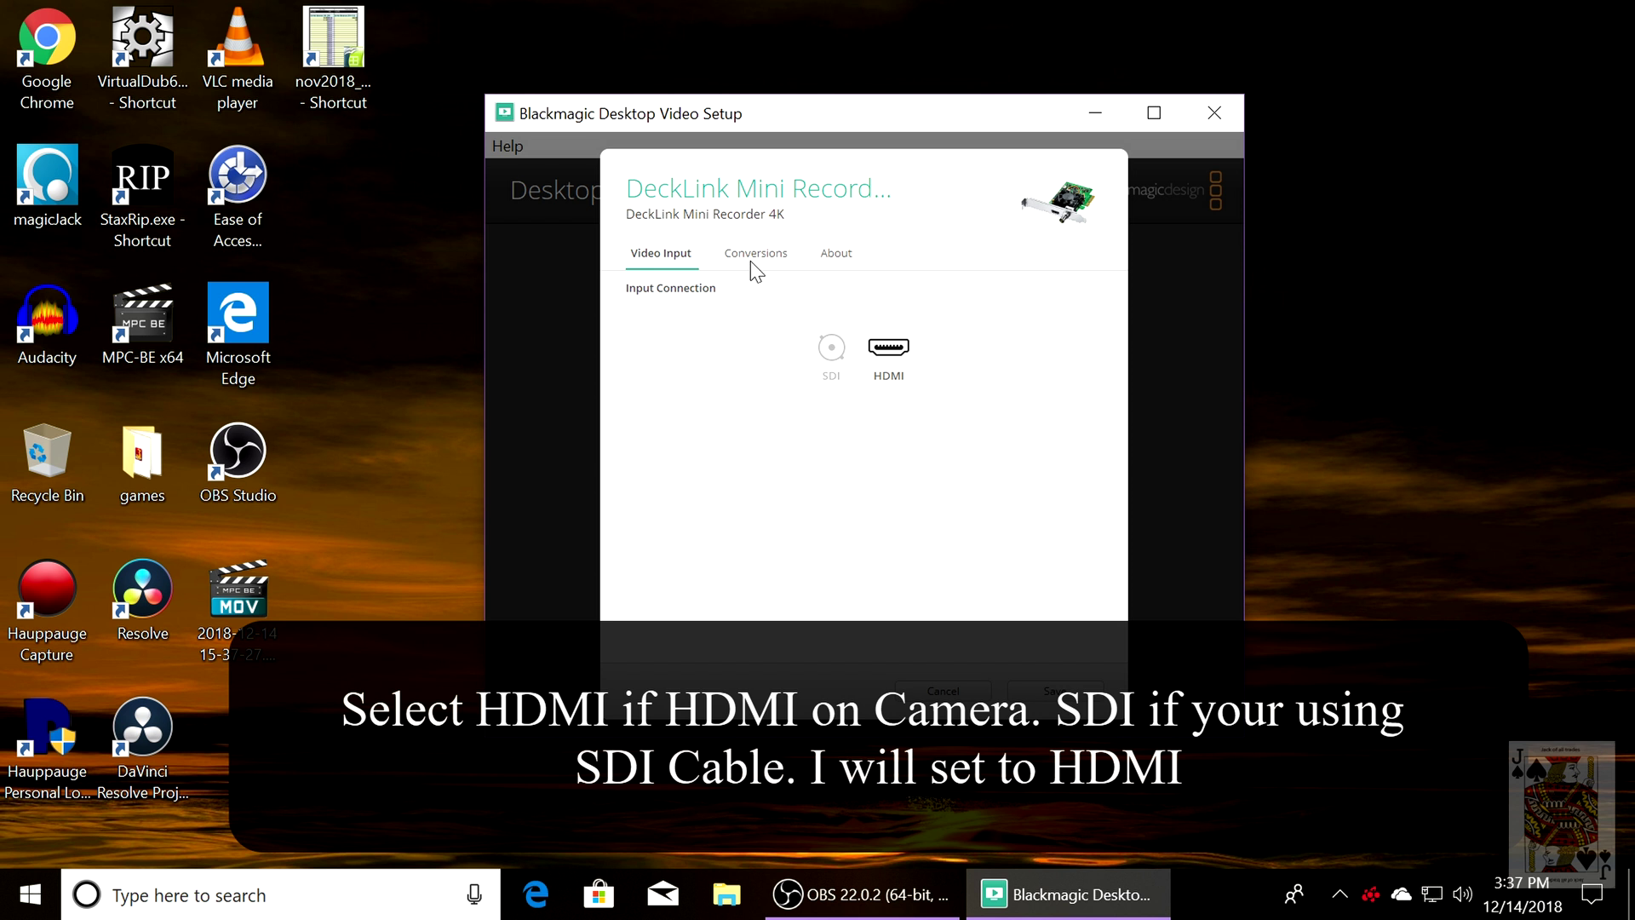
pyautogui.click(831, 257)
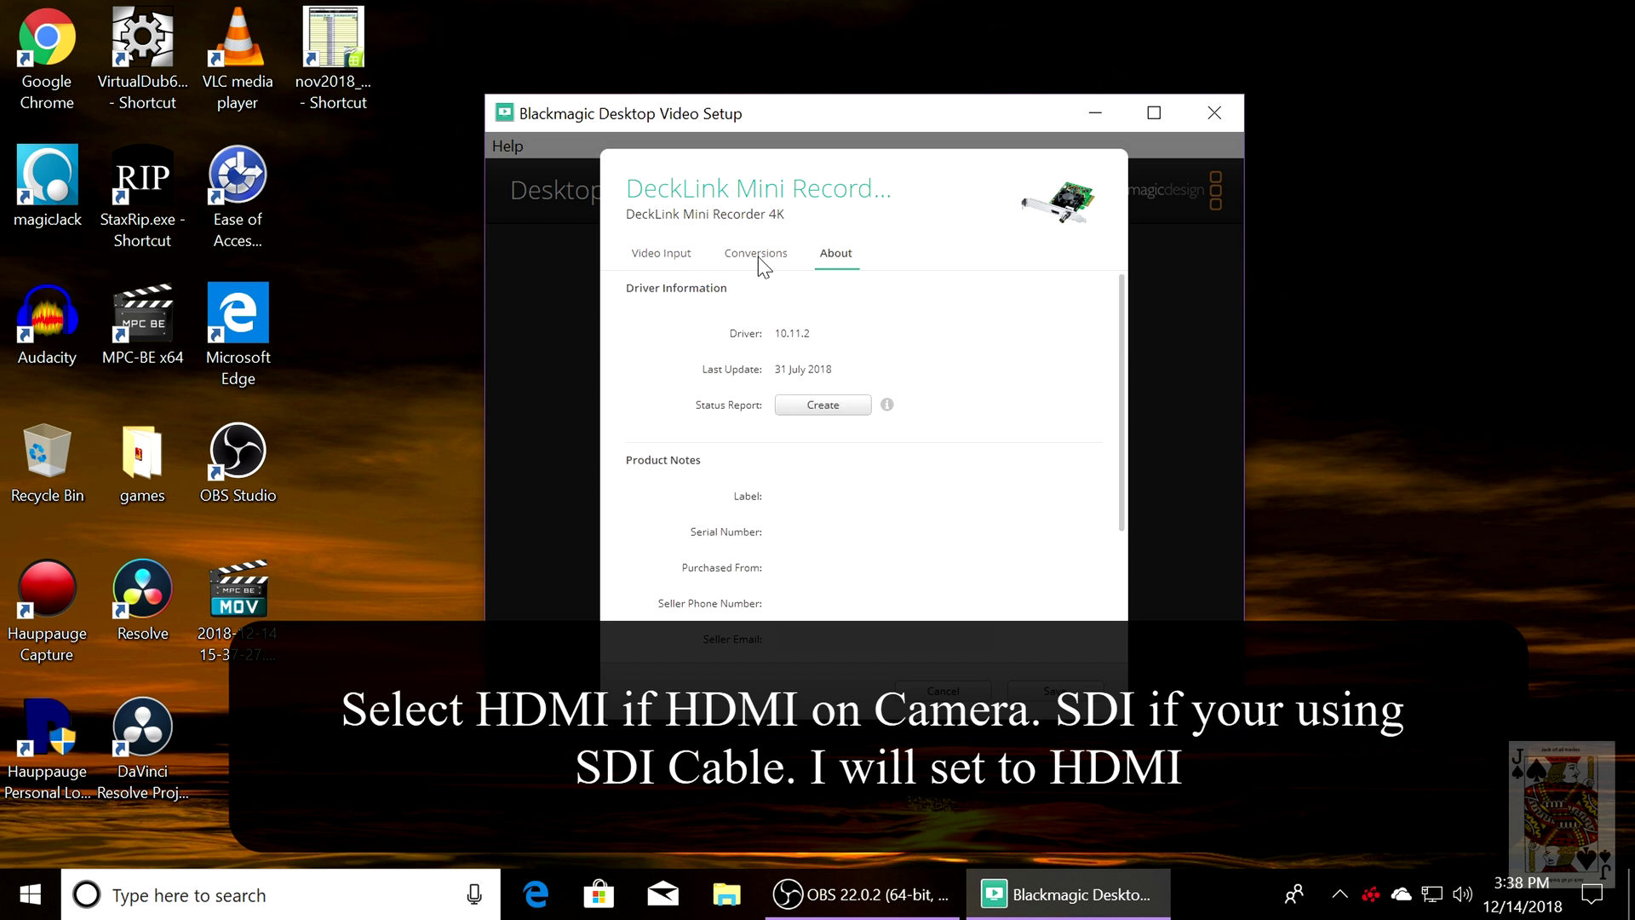
pyautogui.click(758, 257)
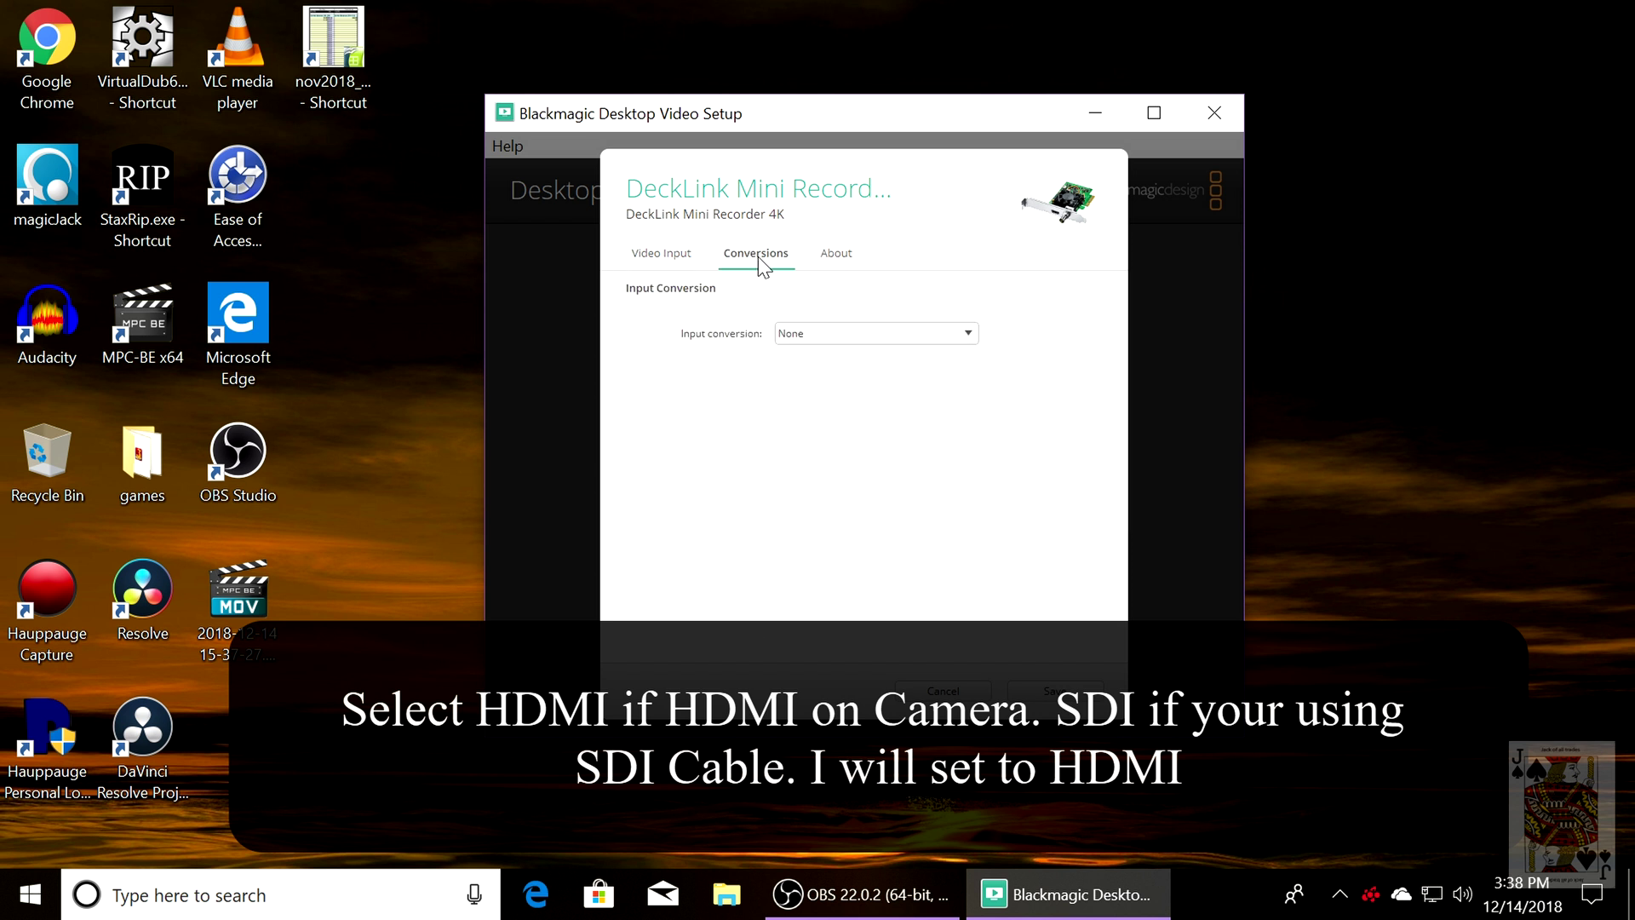
pyautogui.click(826, 335)
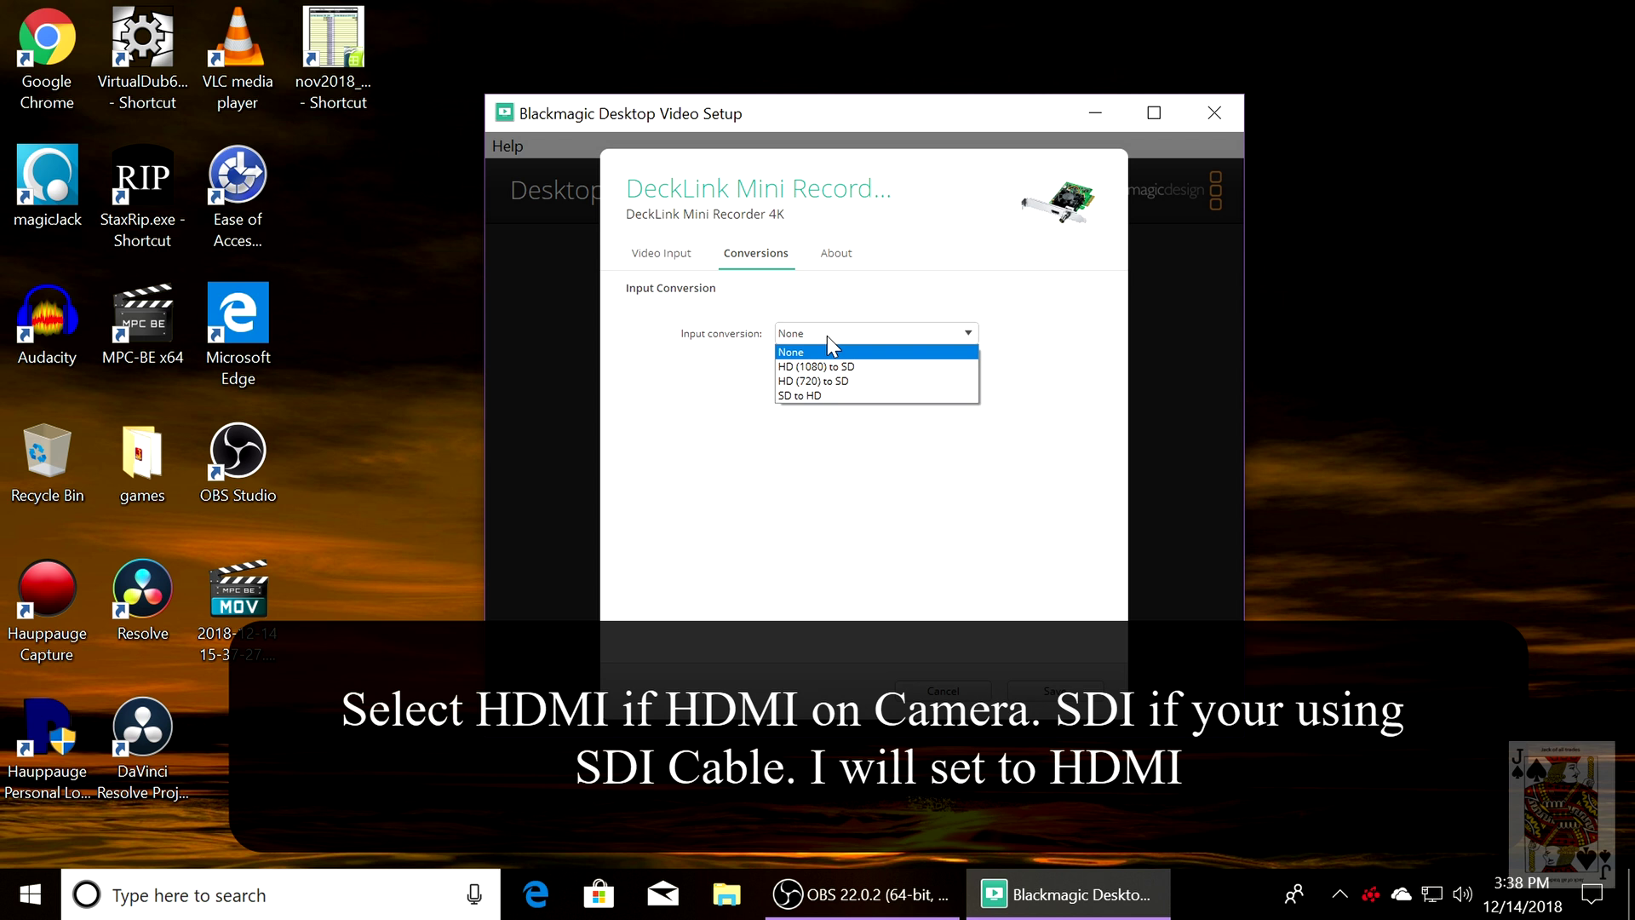
pyautogui.click(827, 335)
pyautogui.click(657, 257)
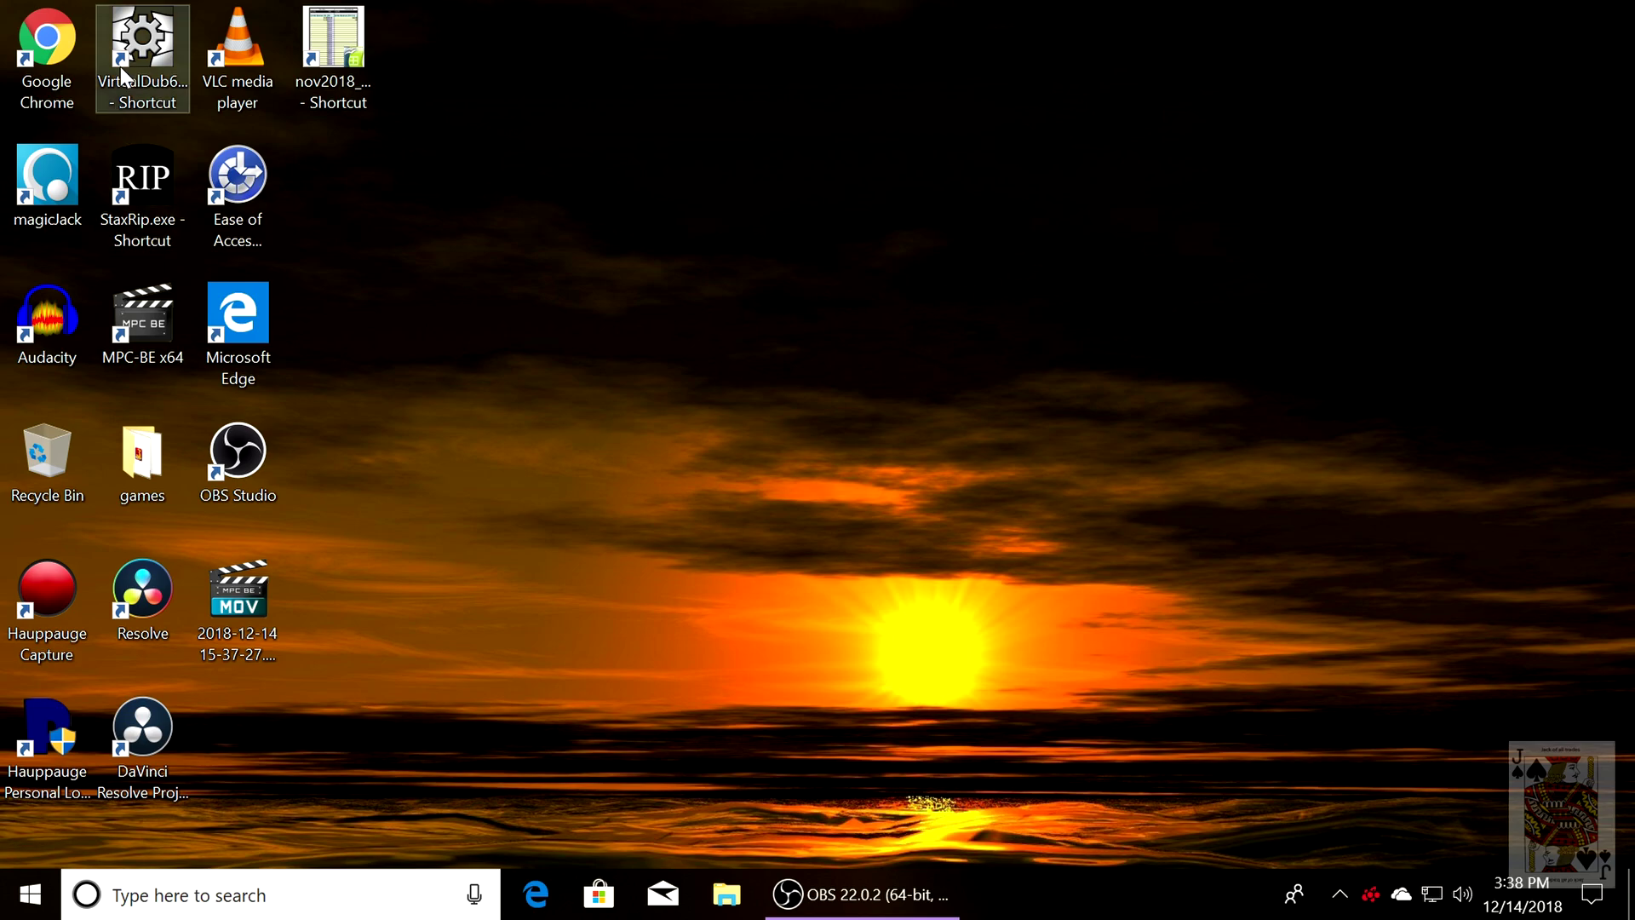
# Start VirtualDub2 from its desktop shortcut and show its File menu.
pyautogui.doubleClick(120, 66)
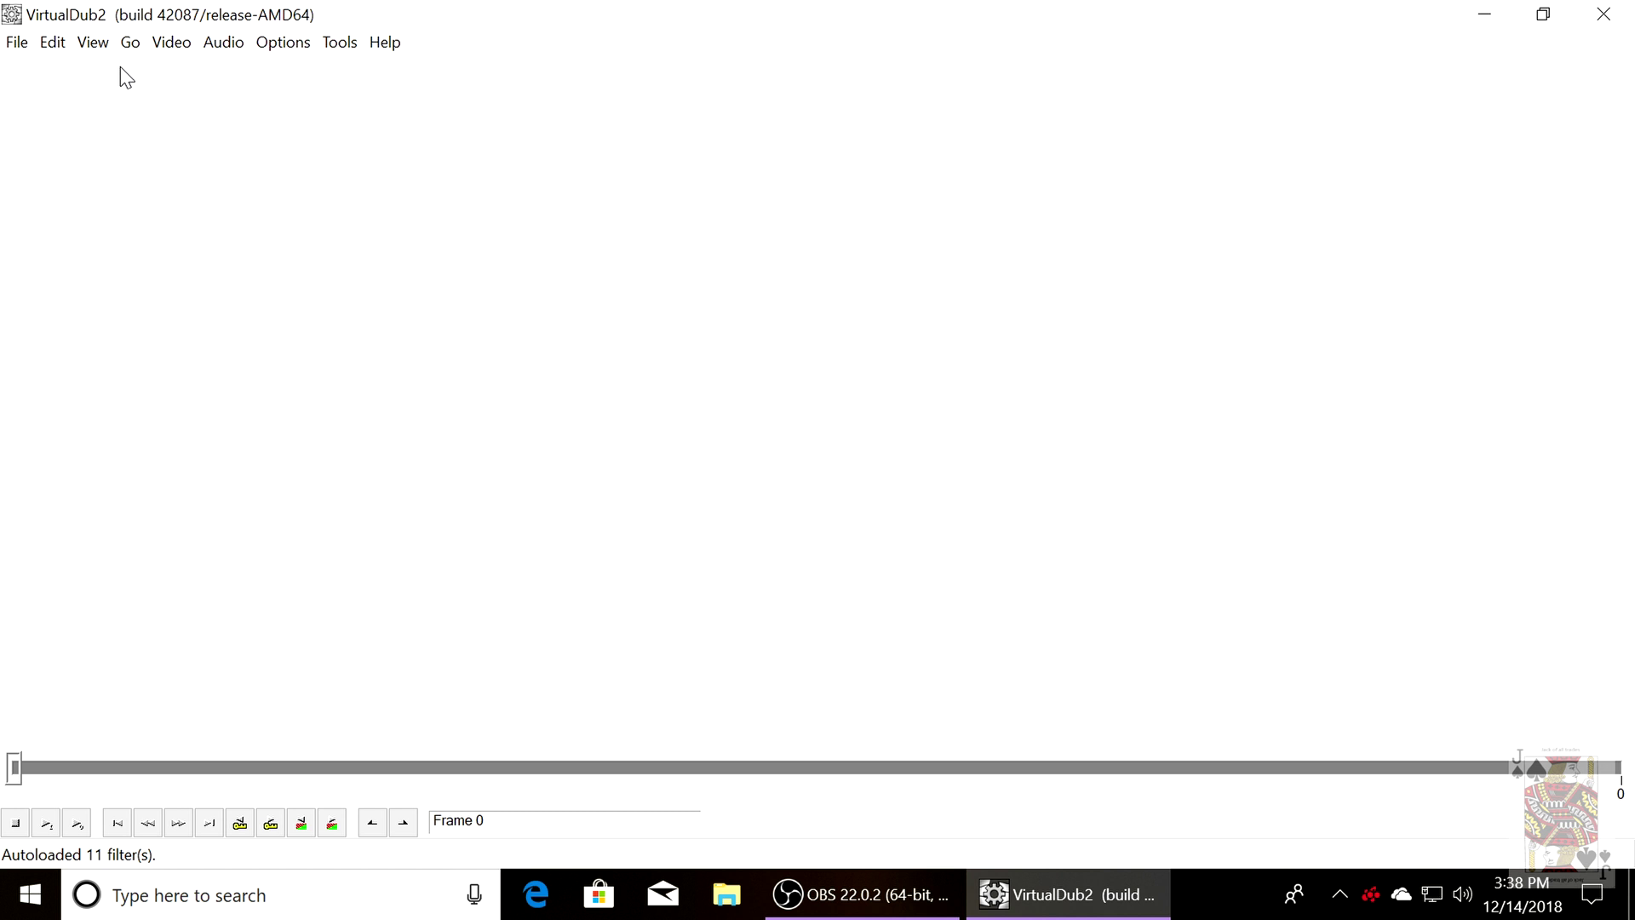
pyautogui.click(17, 42)
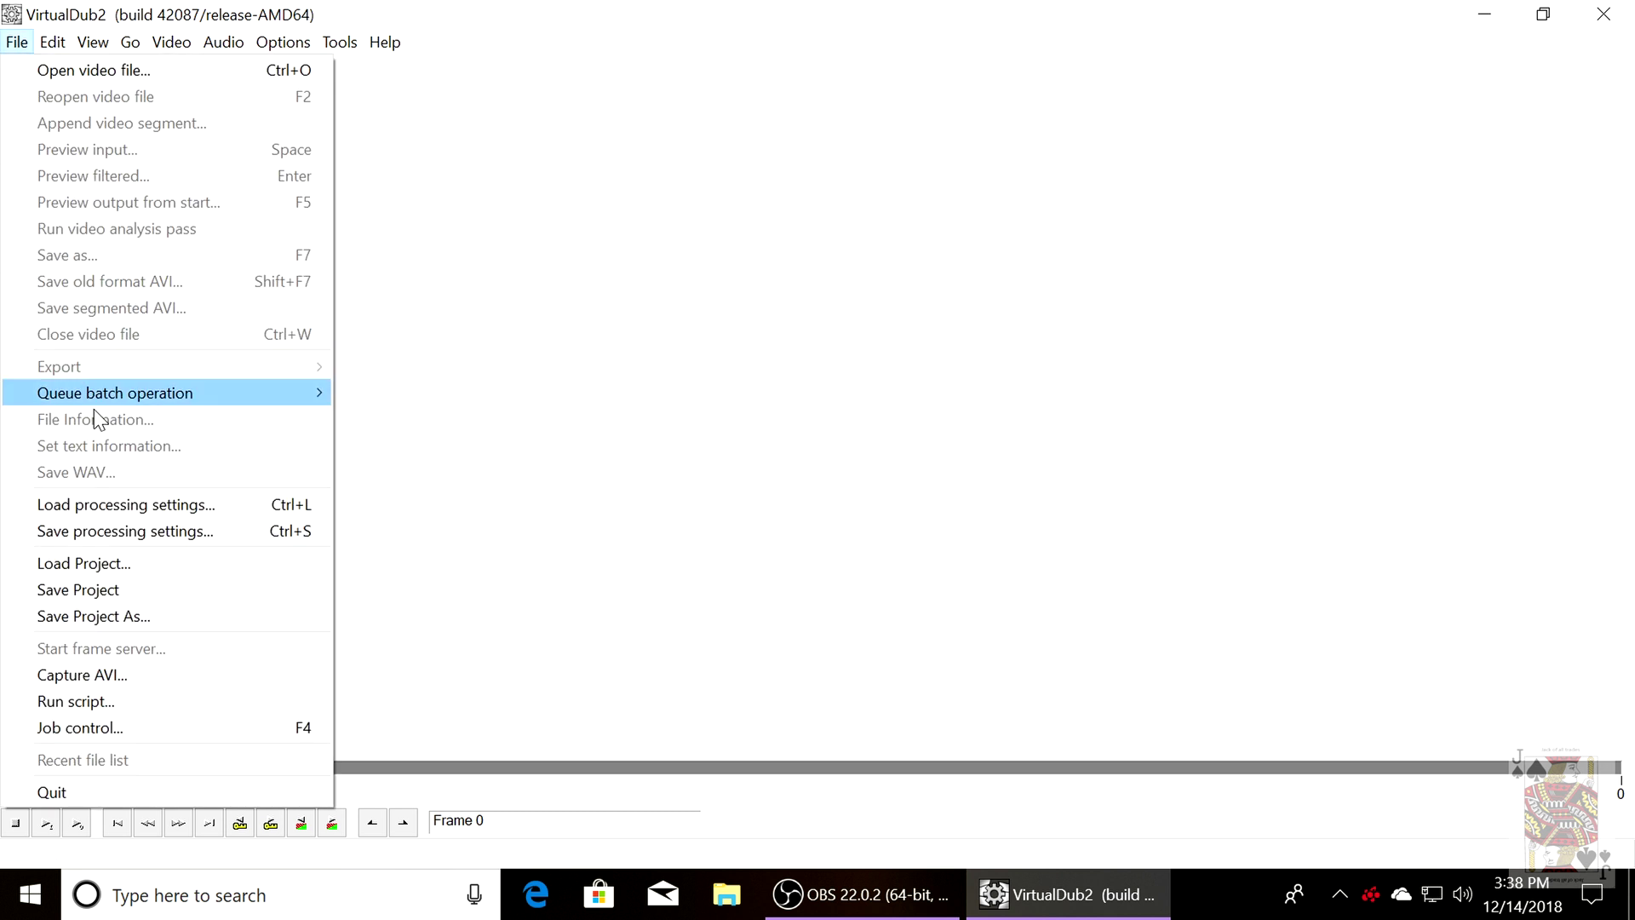
# Enter capture mode on the Decklink Video Capture device and confirm the 1080p59.94 format.
pyautogui.click(143, 680)
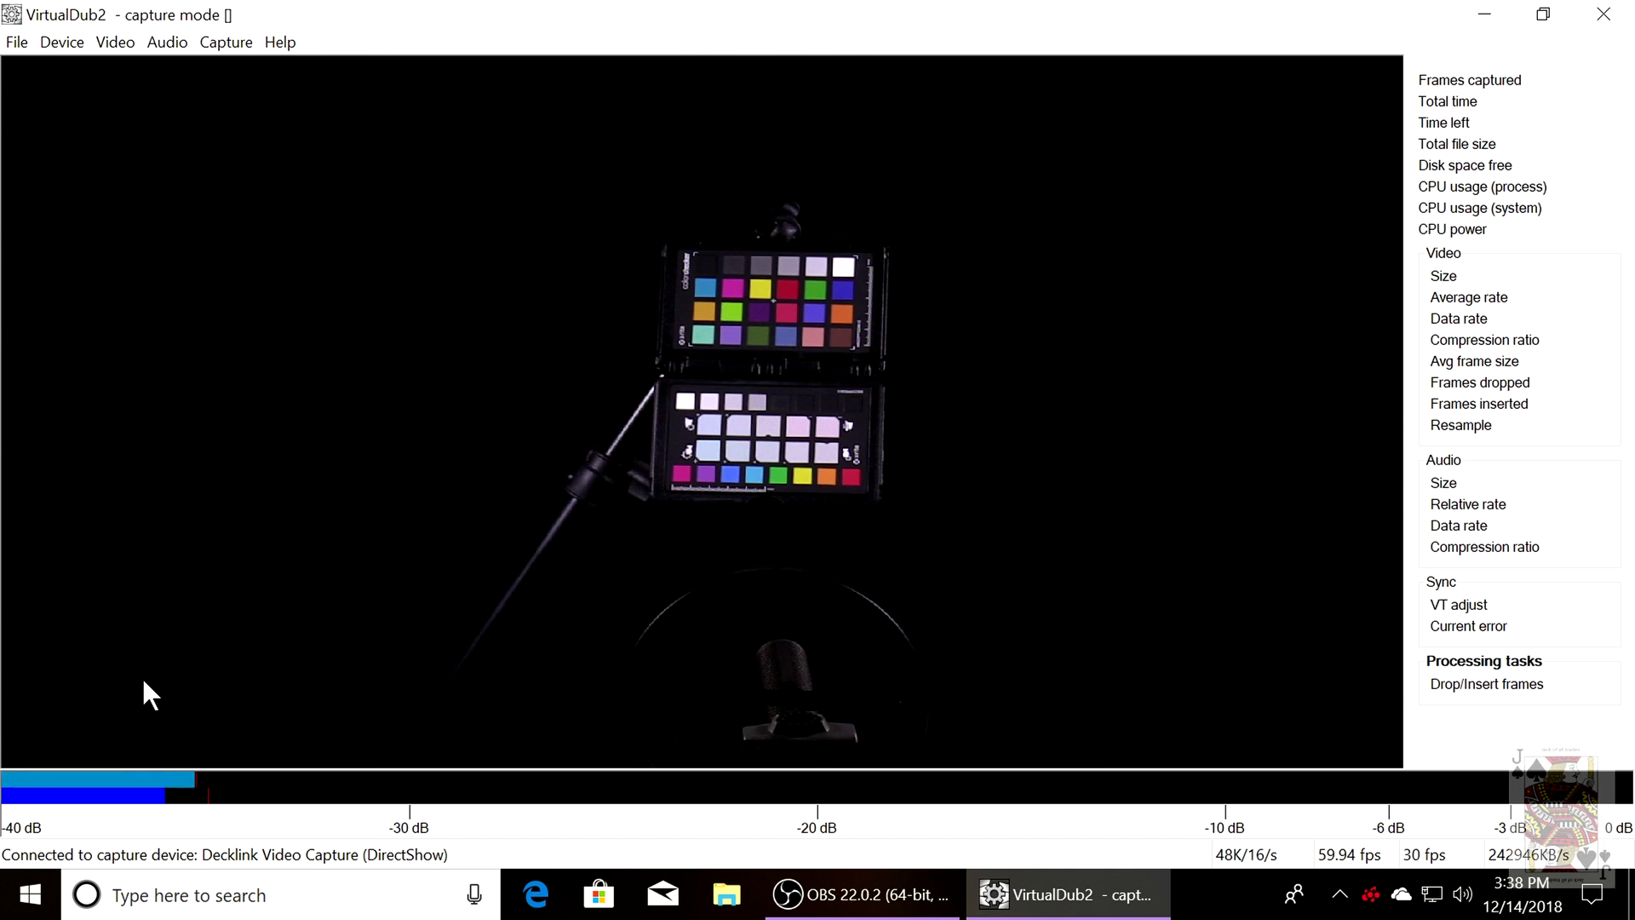
pyautogui.click(73, 48)
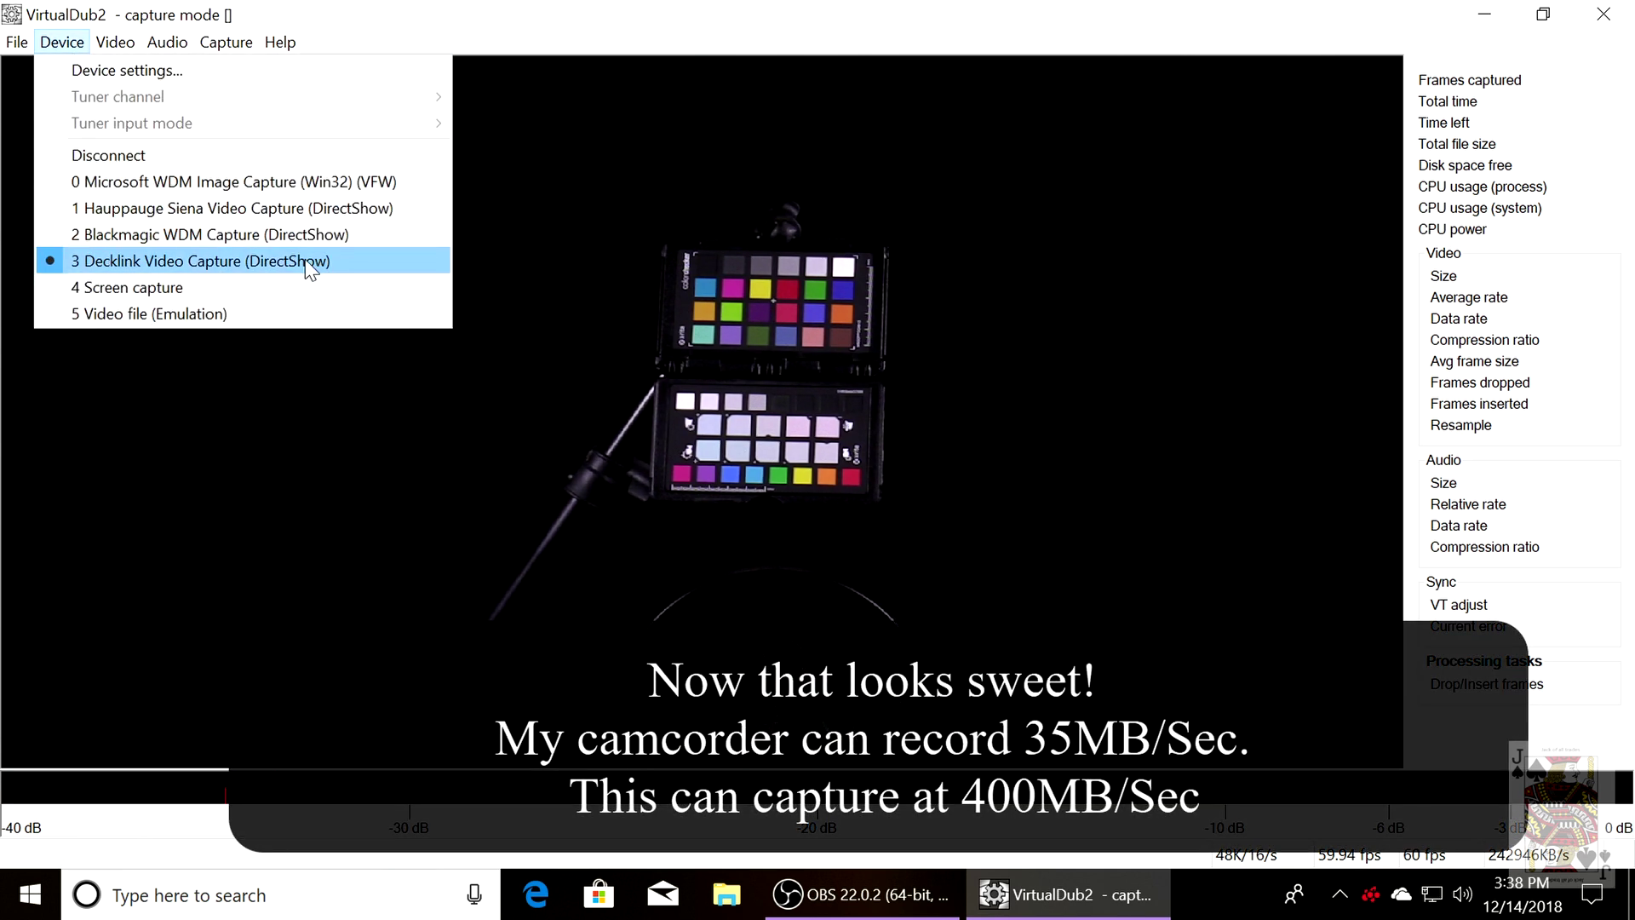
pyautogui.click(167, 260)
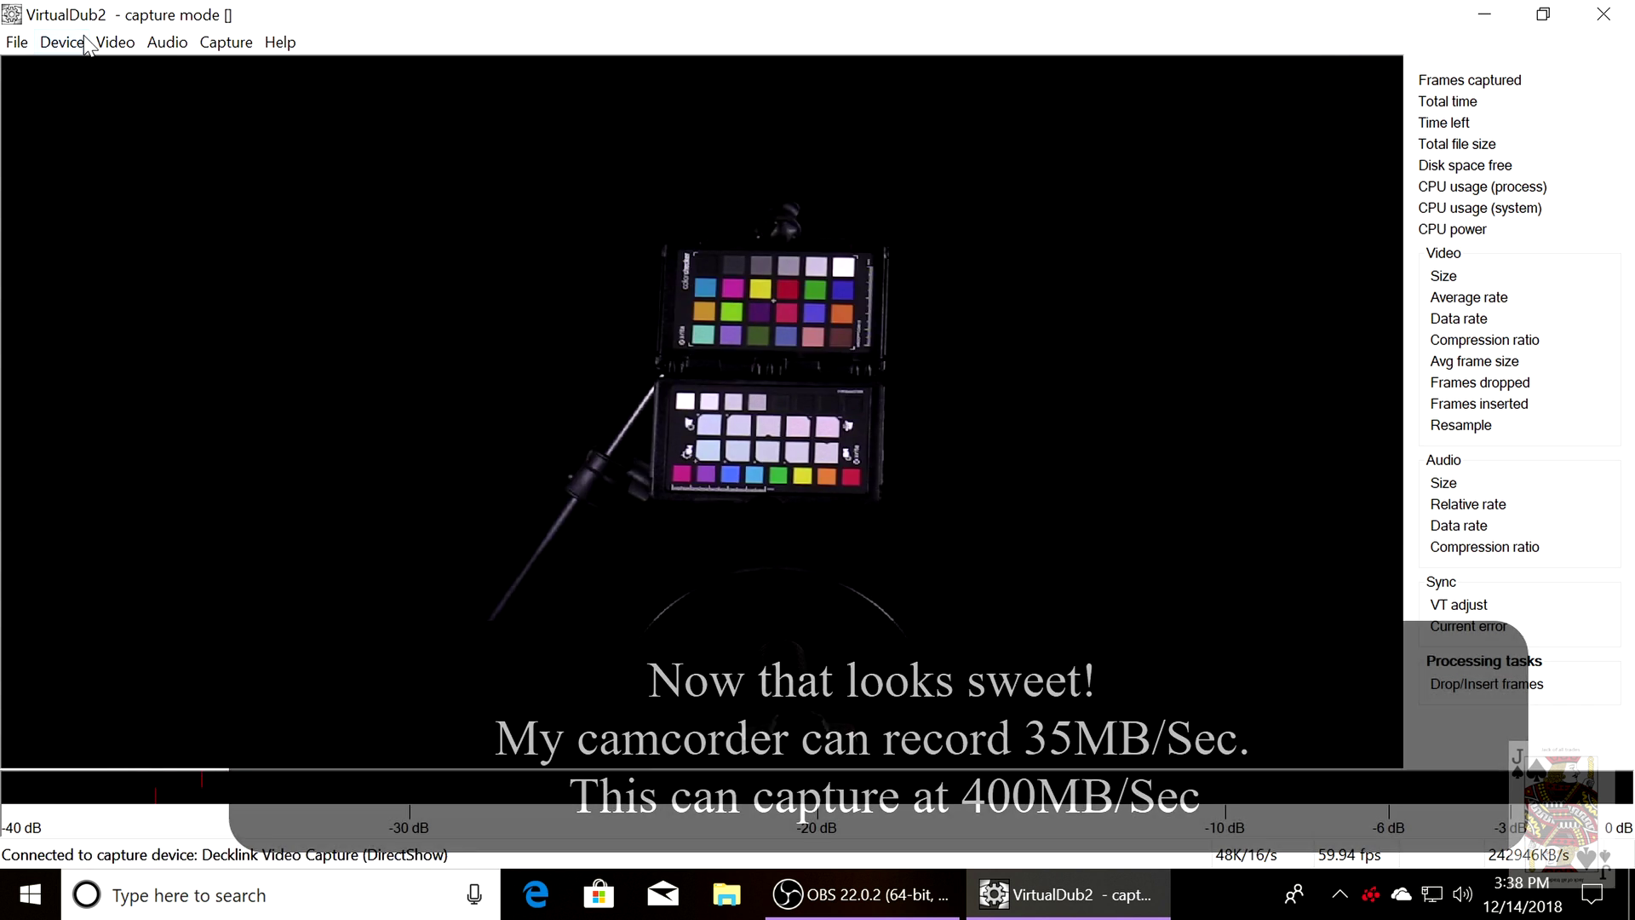
pyautogui.click(113, 42)
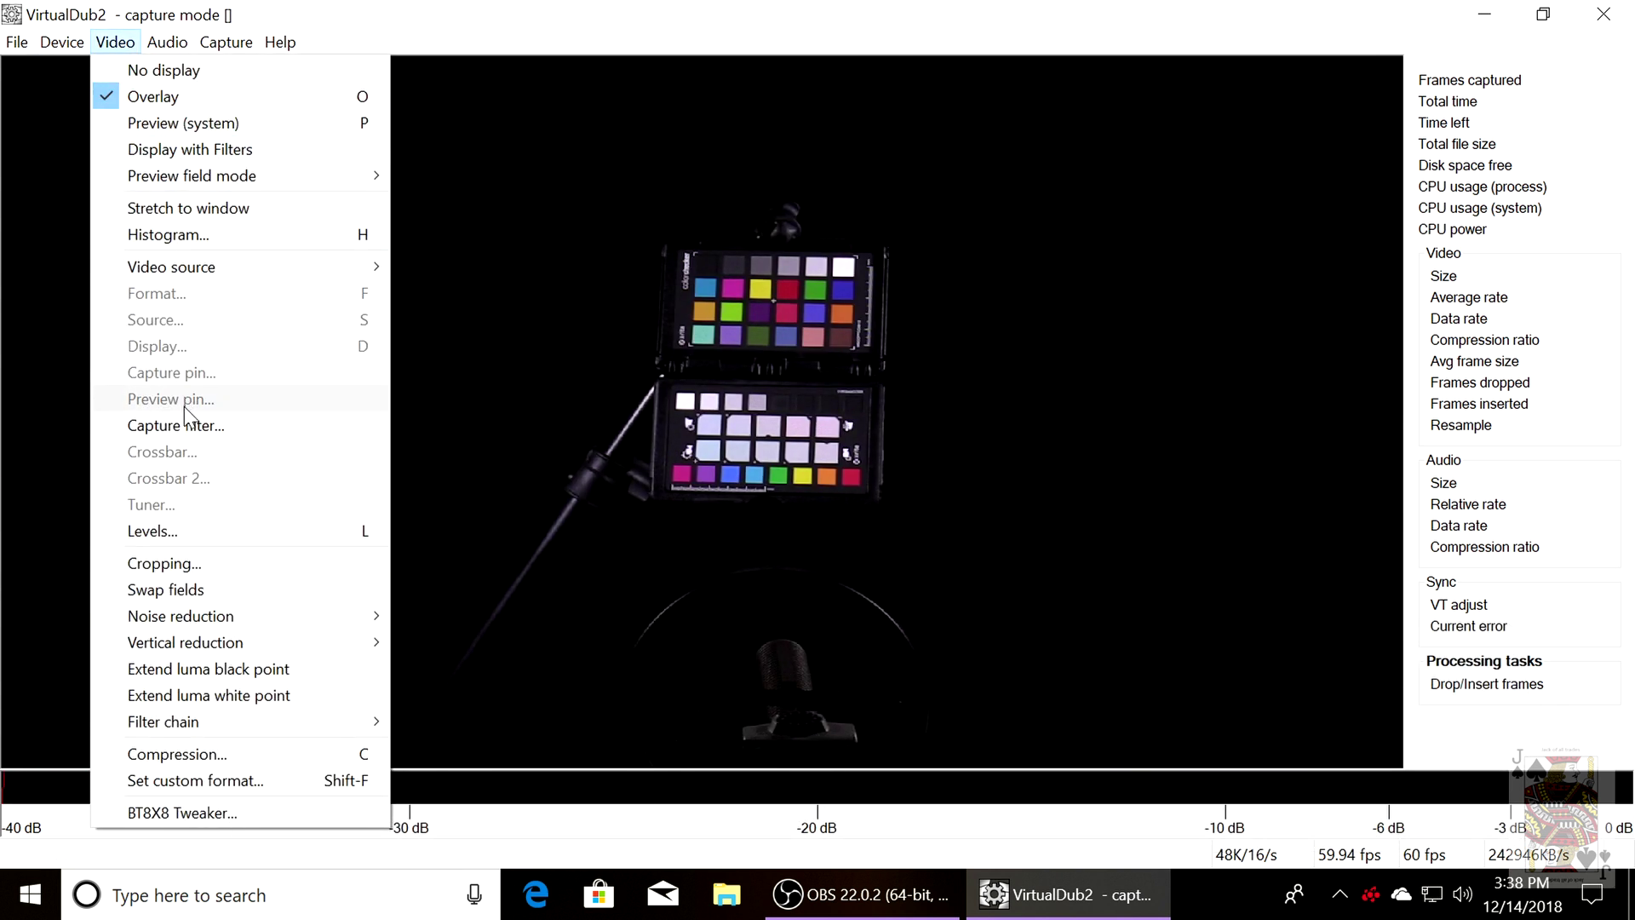
pyautogui.click(272, 426)
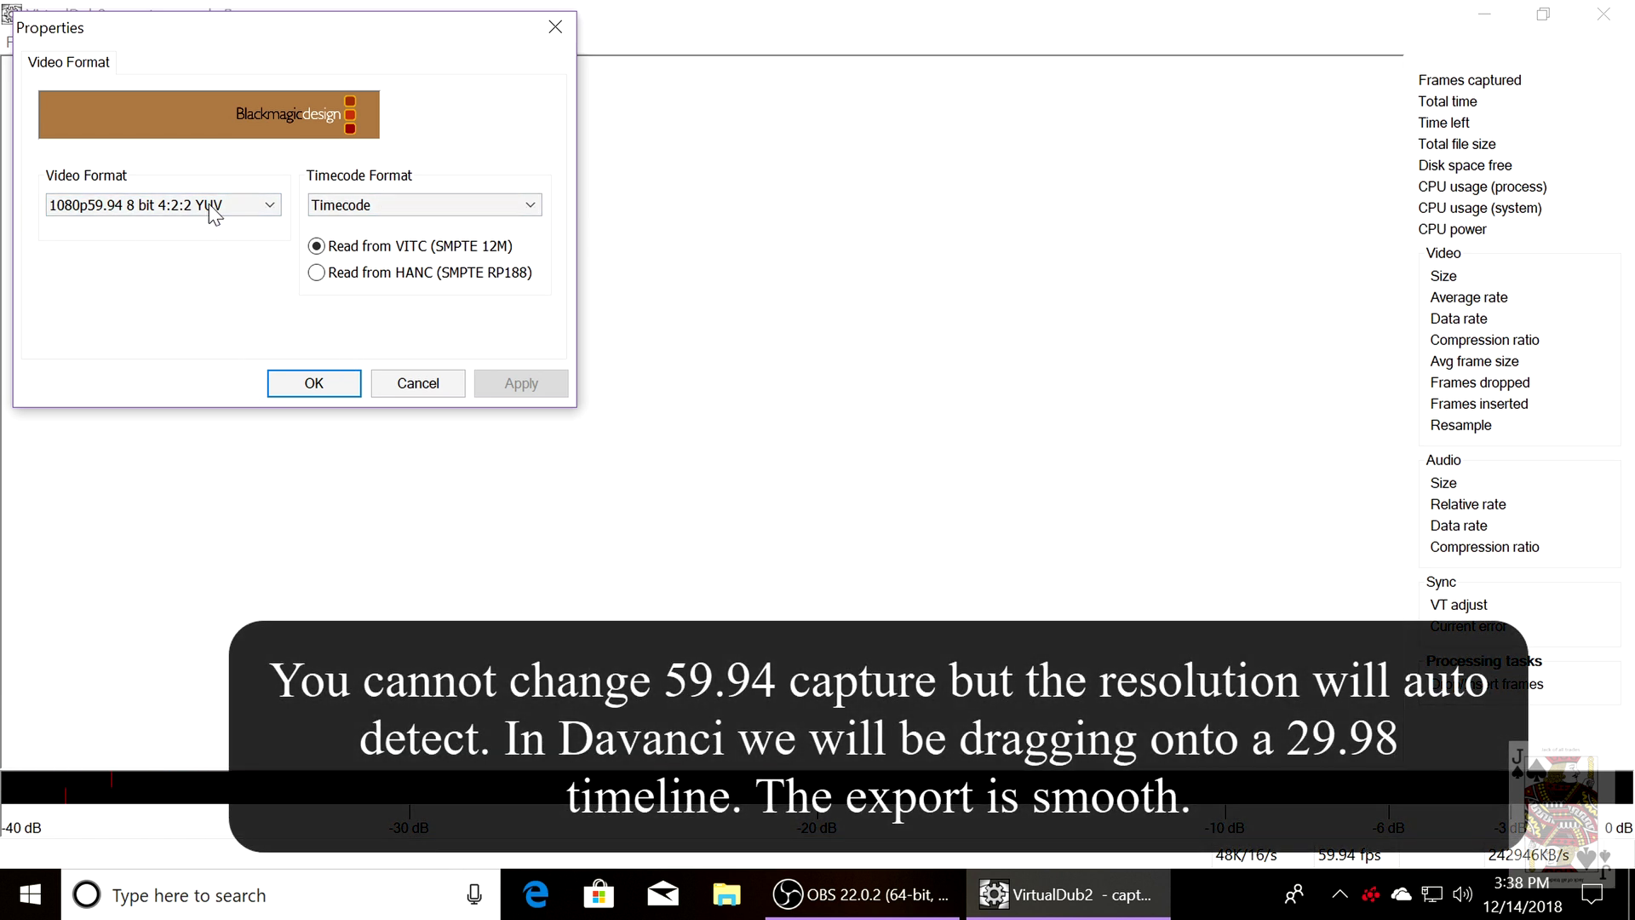
pyautogui.click(296, 389)
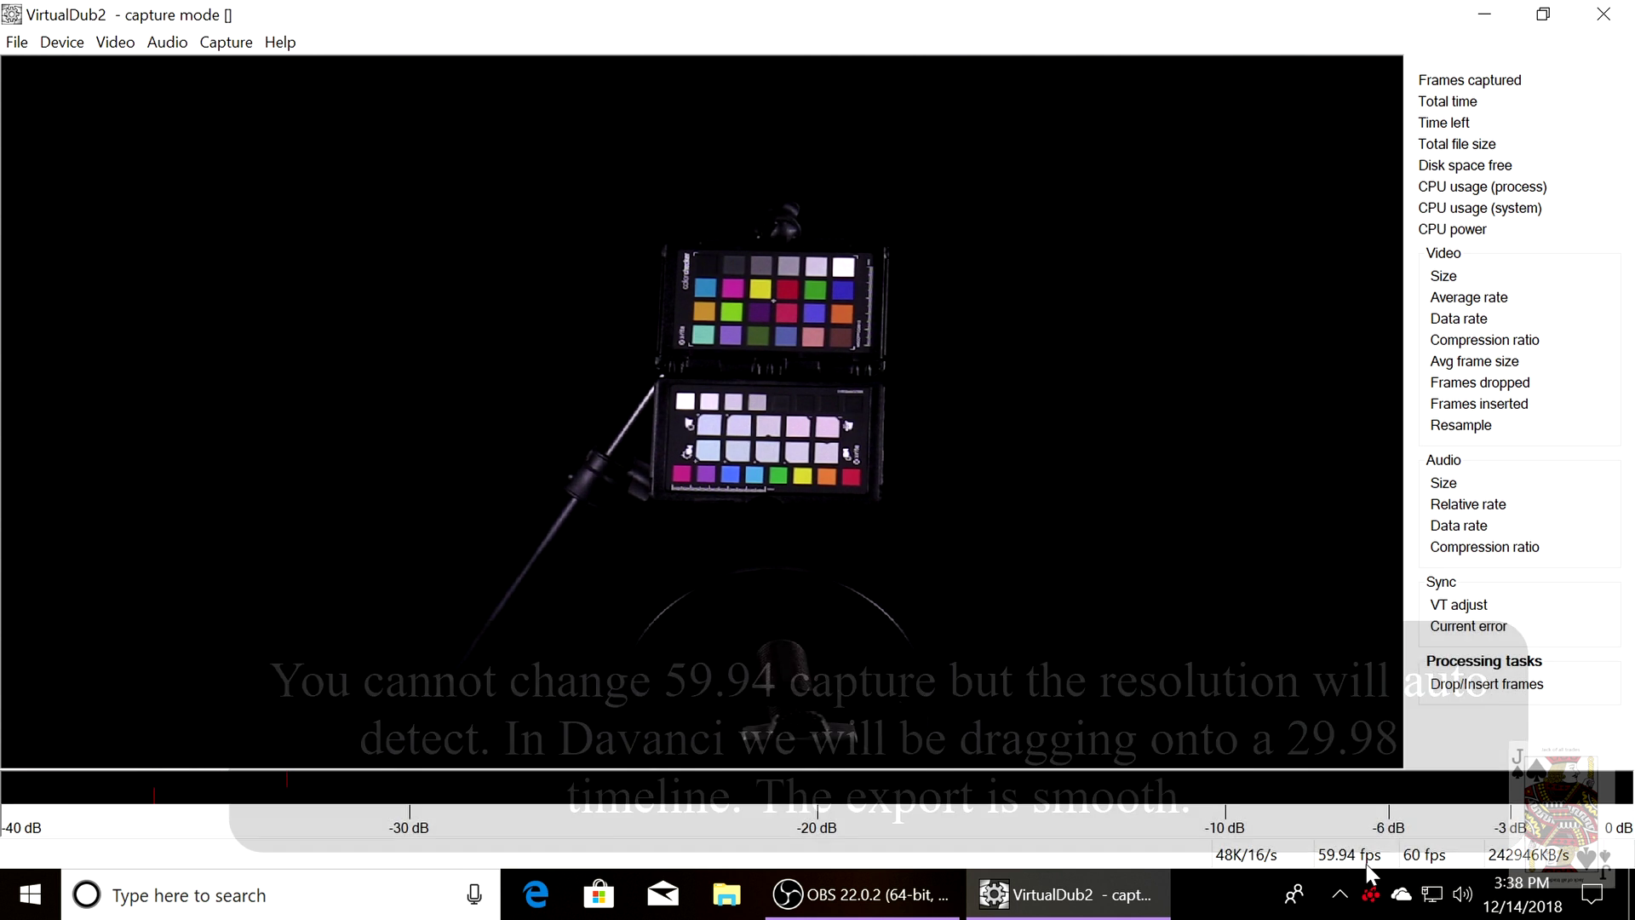
pyautogui.click(115, 44)
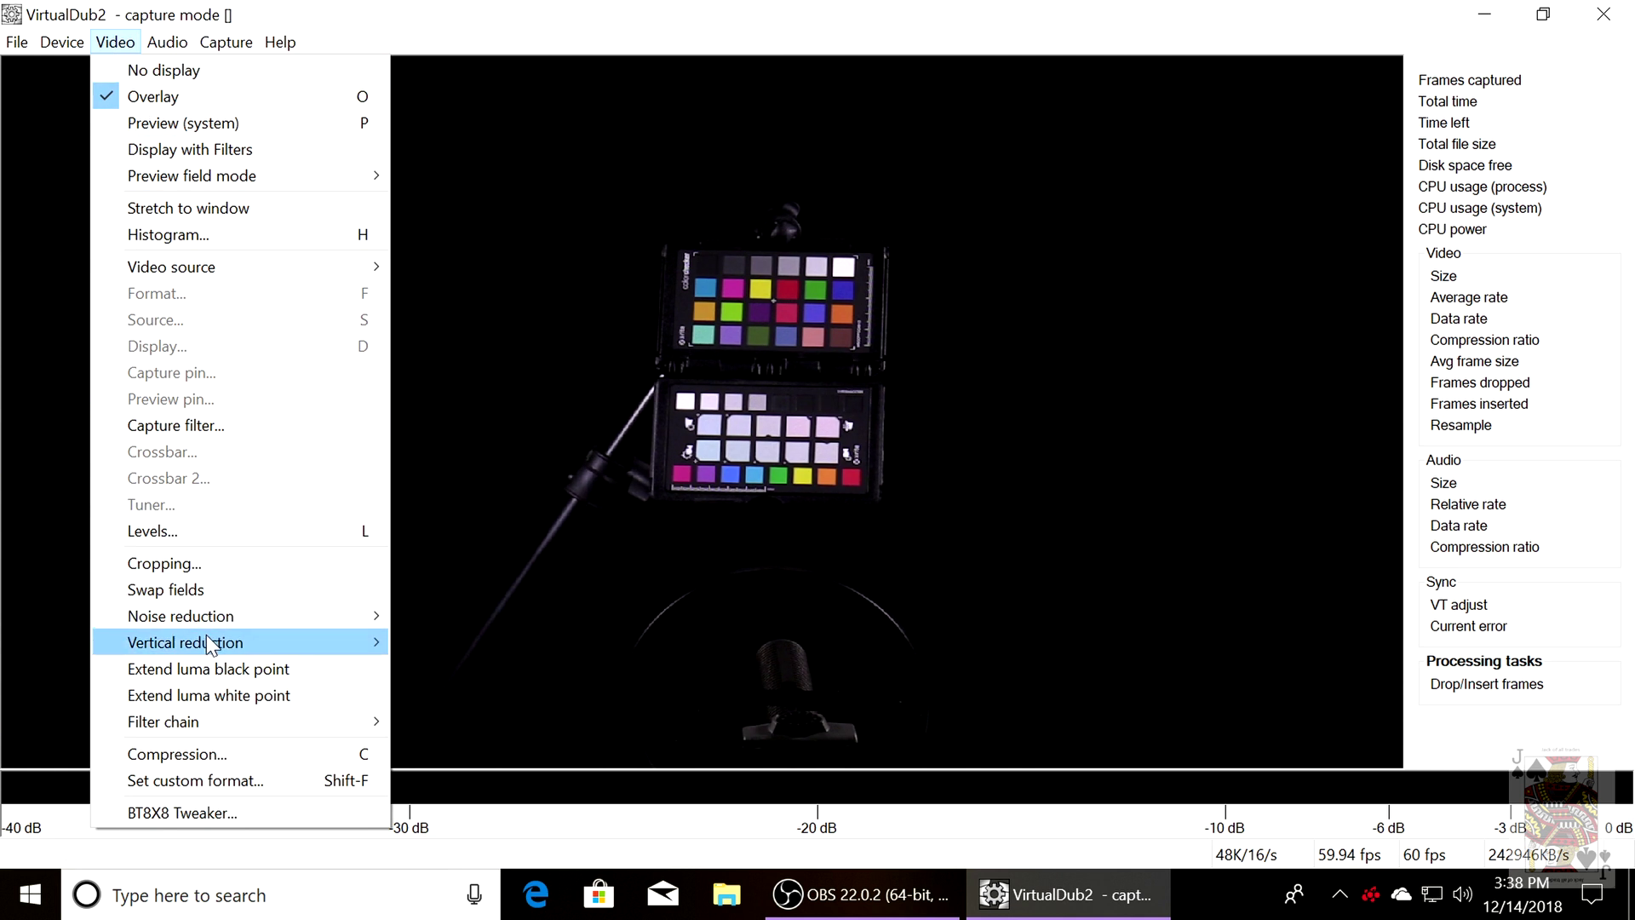
# Choose FFMPEG Apple ProRes compression with YUV 4:2:2 chroma and the high quality profile.
pyautogui.click(207, 742)
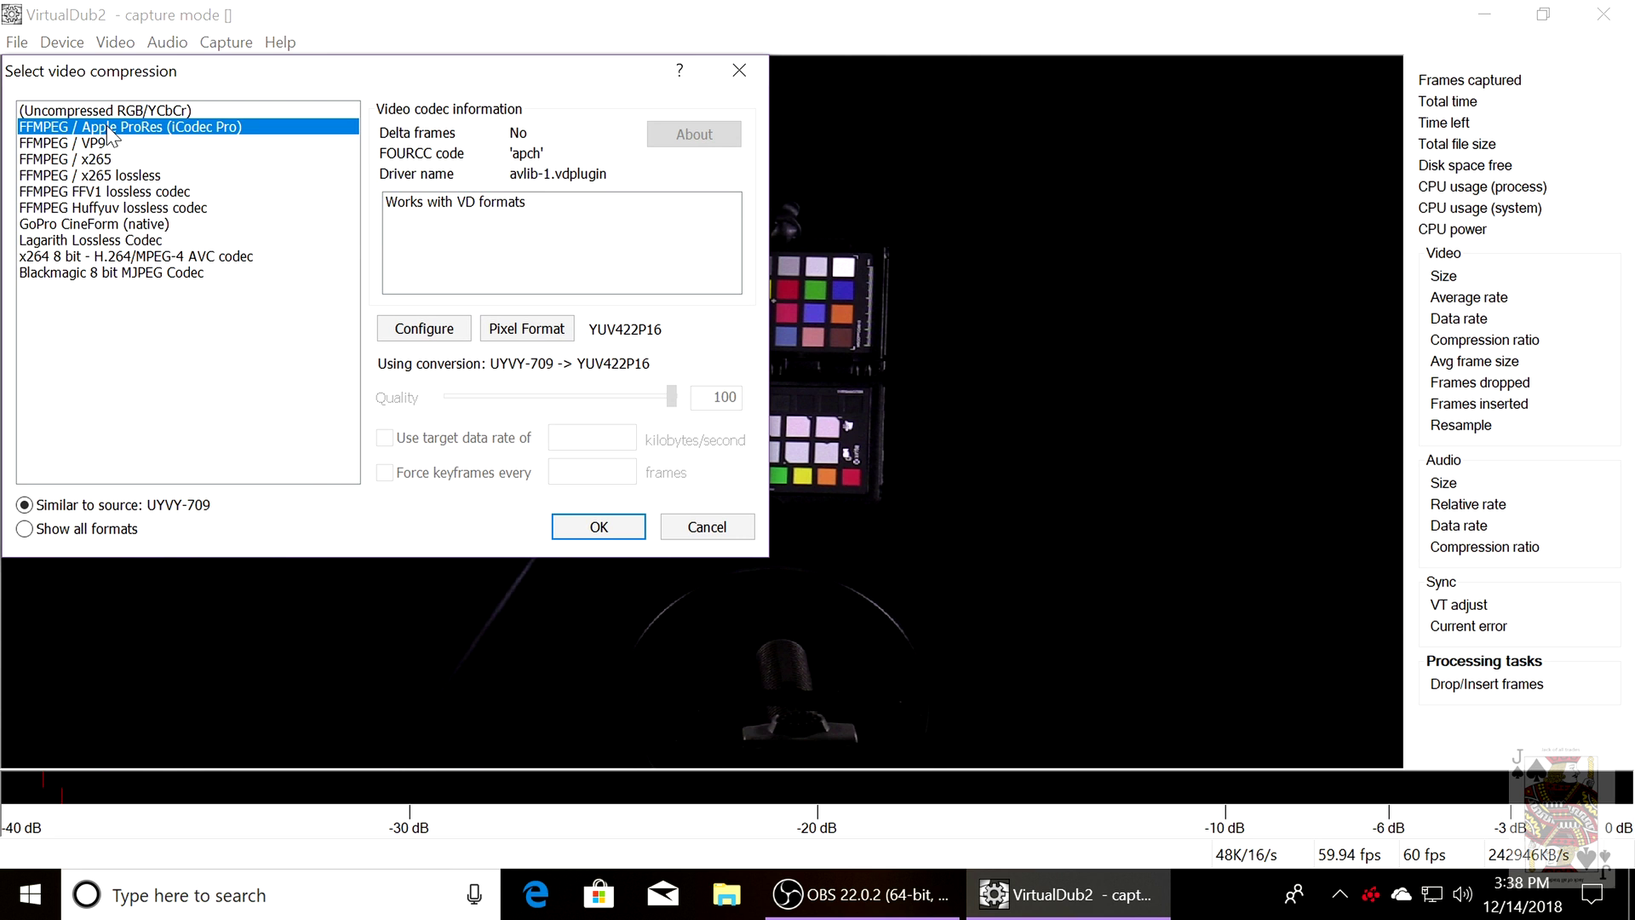
pyautogui.click(431, 330)
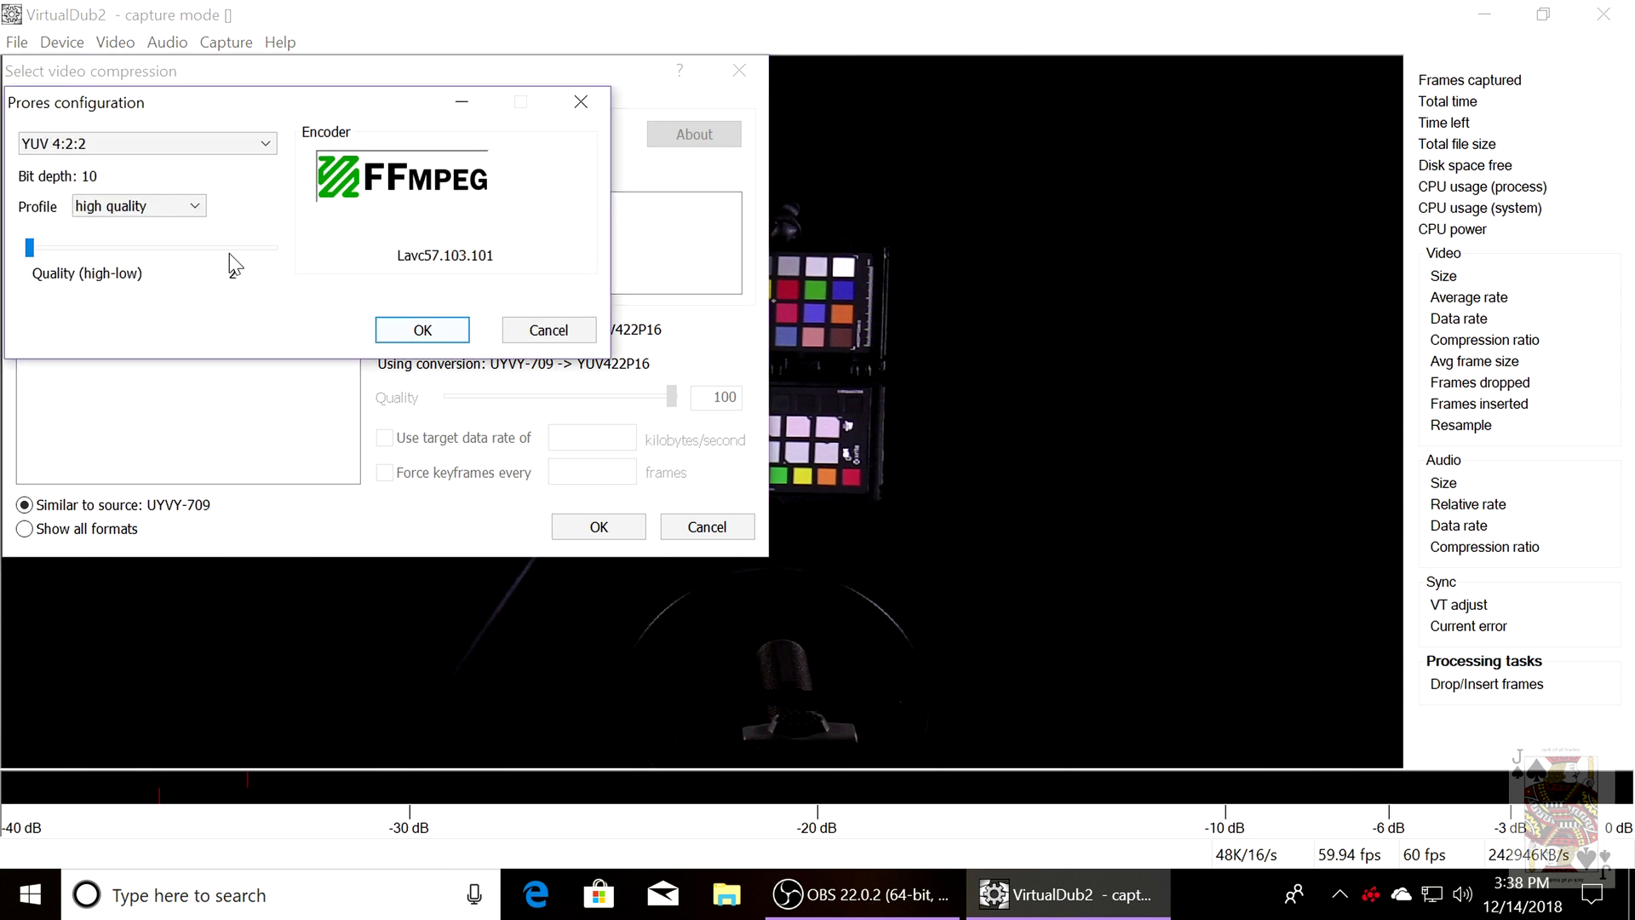
pyautogui.click(178, 151)
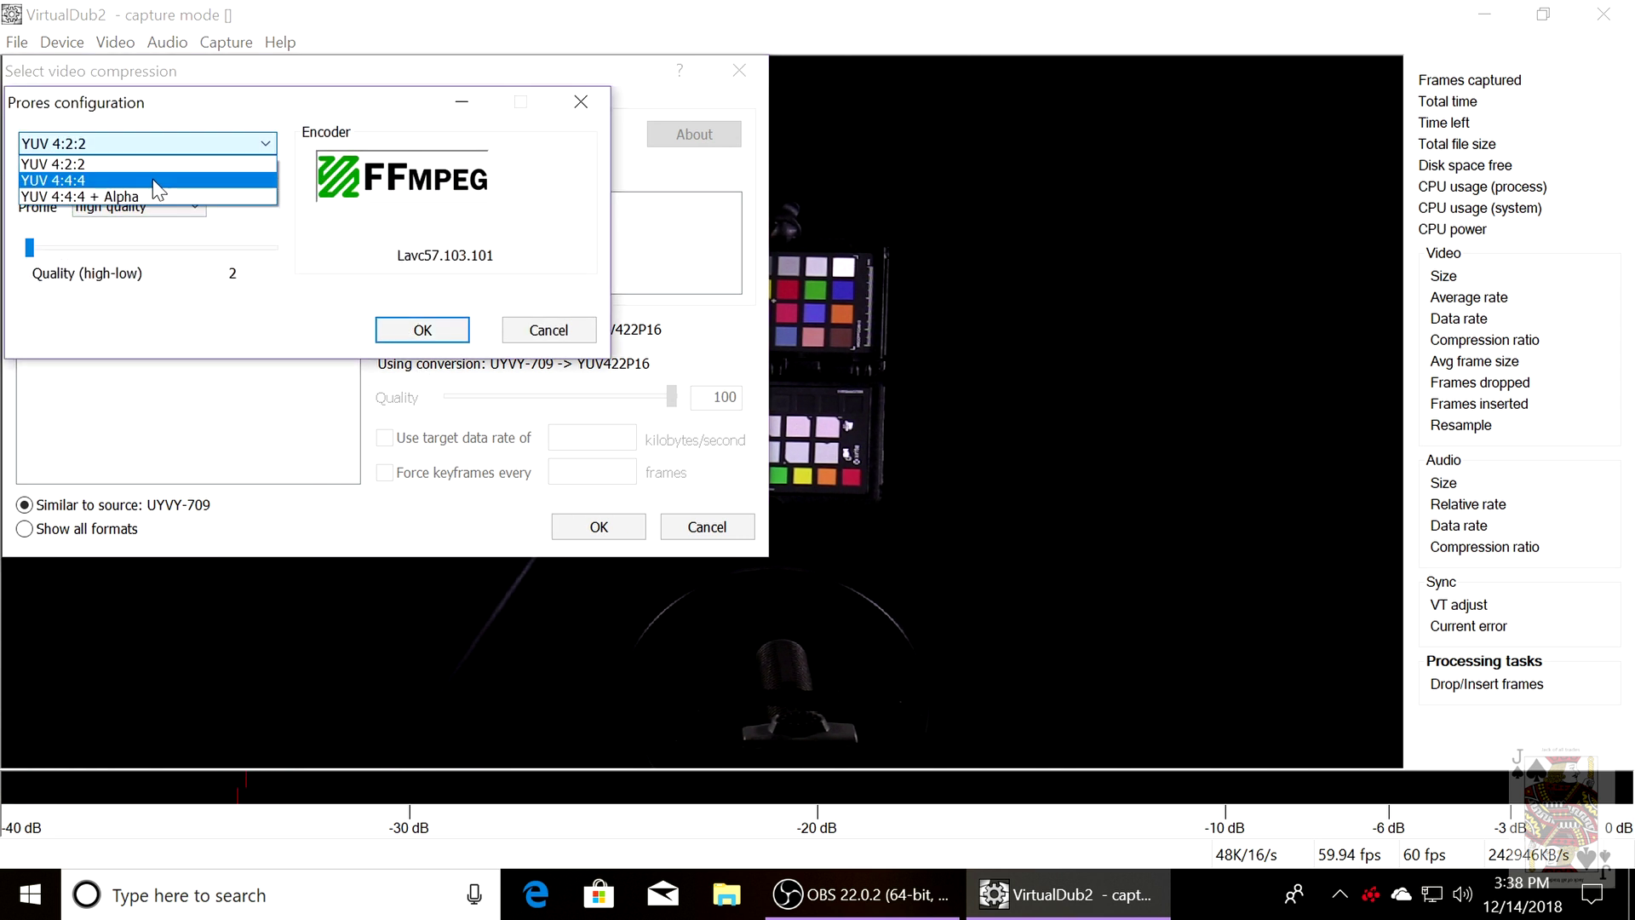
pyautogui.click(115, 167)
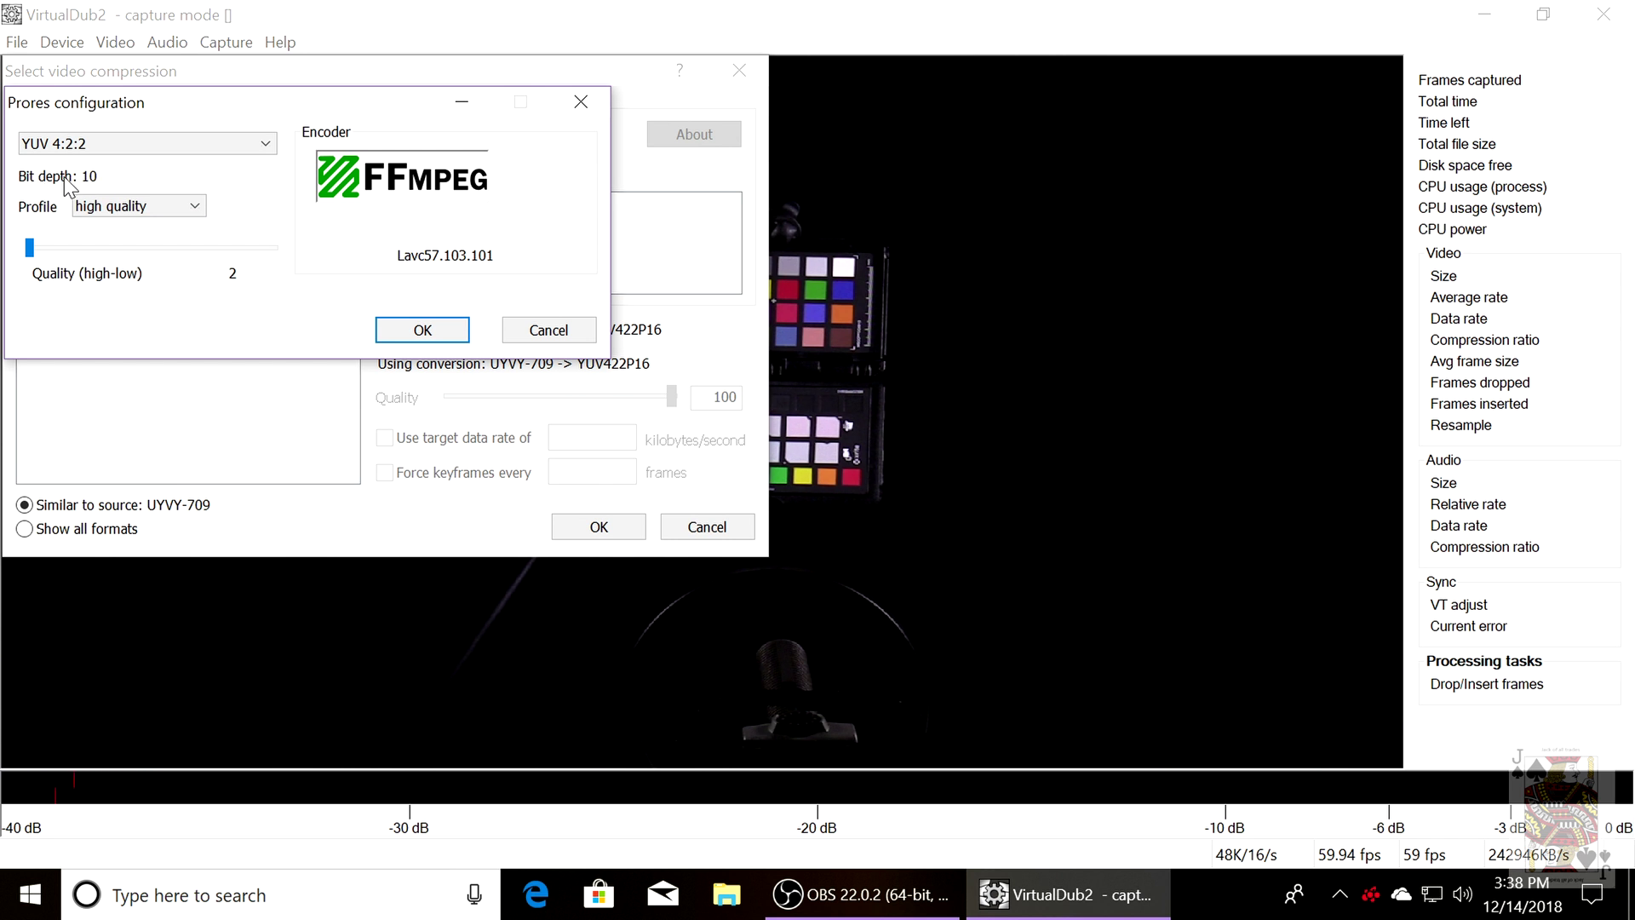
pyautogui.click(141, 209)
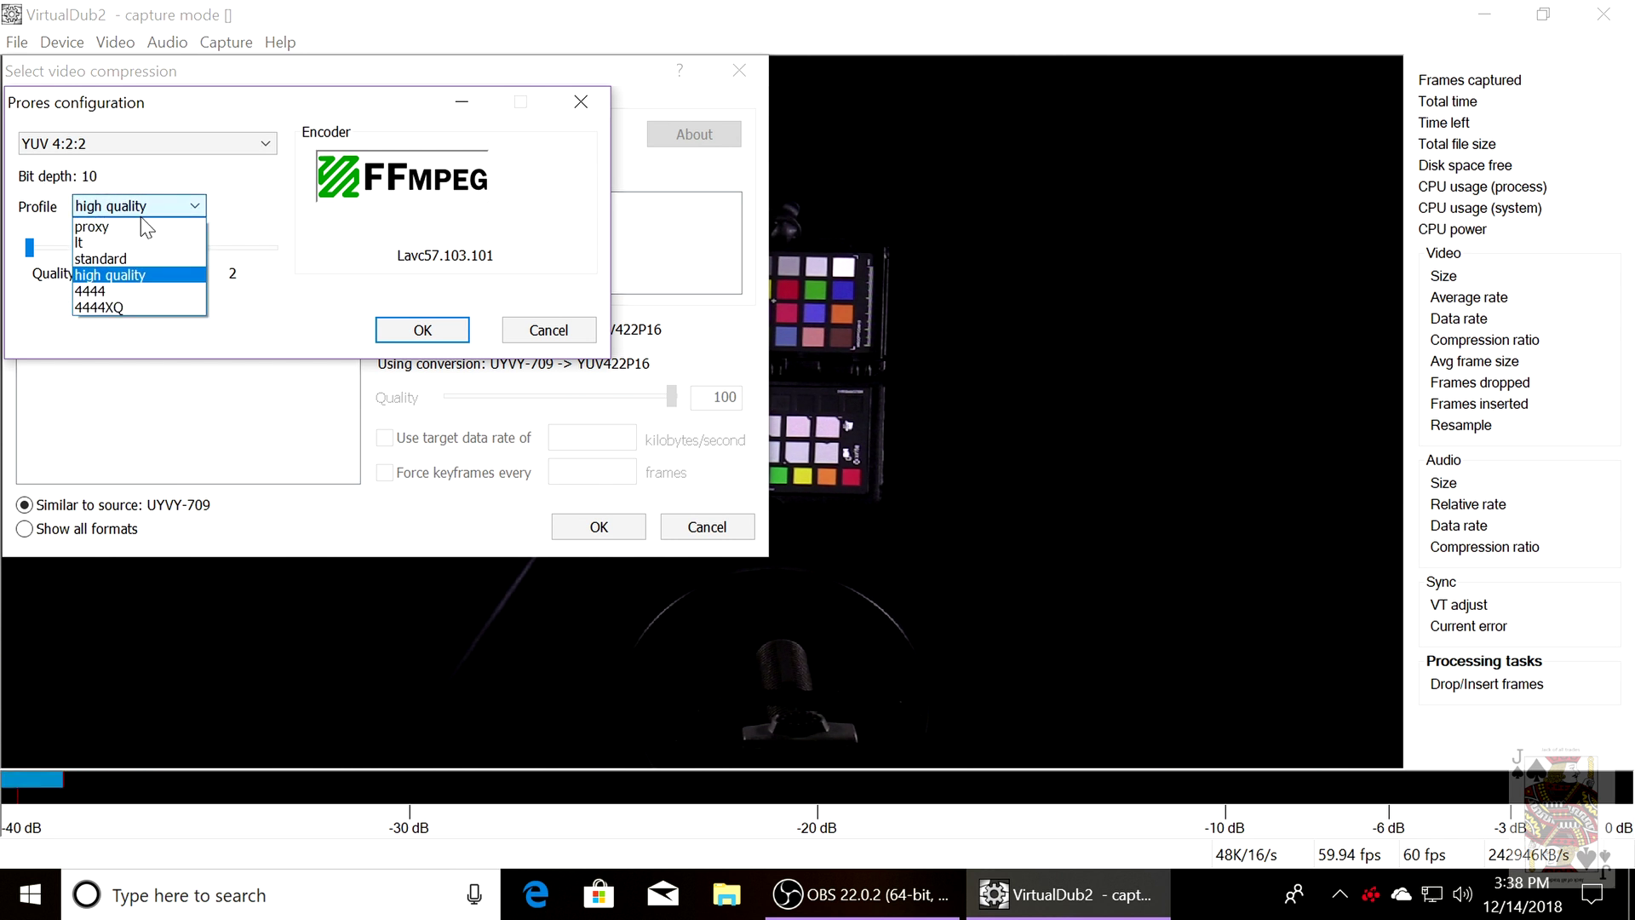
pyautogui.click(78, 274)
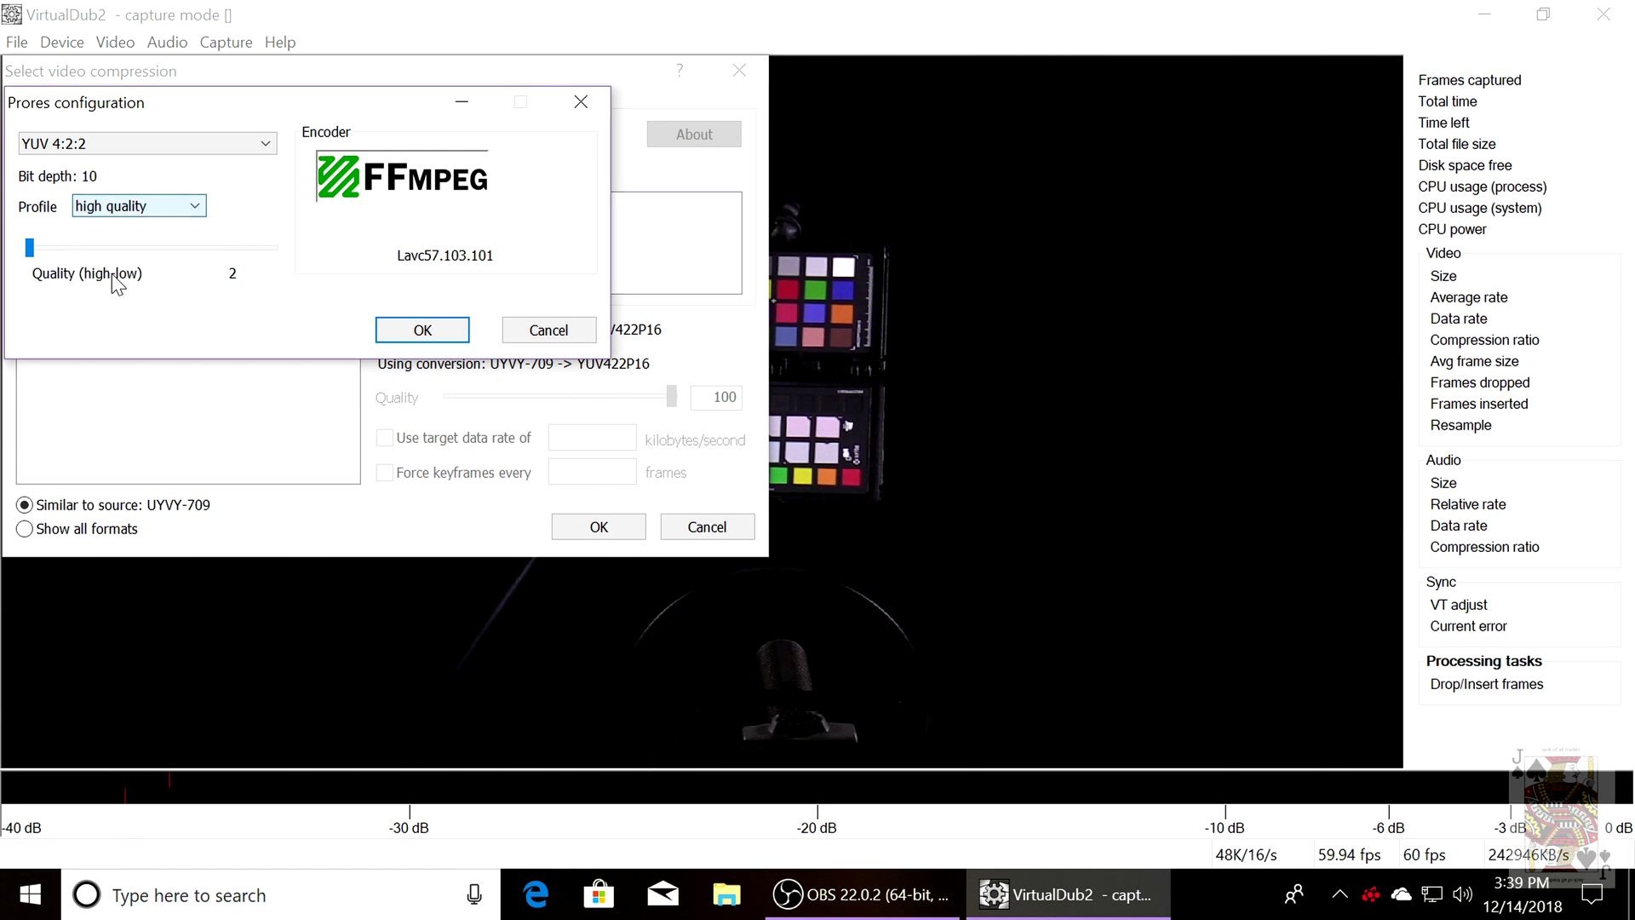
pyautogui.click(391, 329)
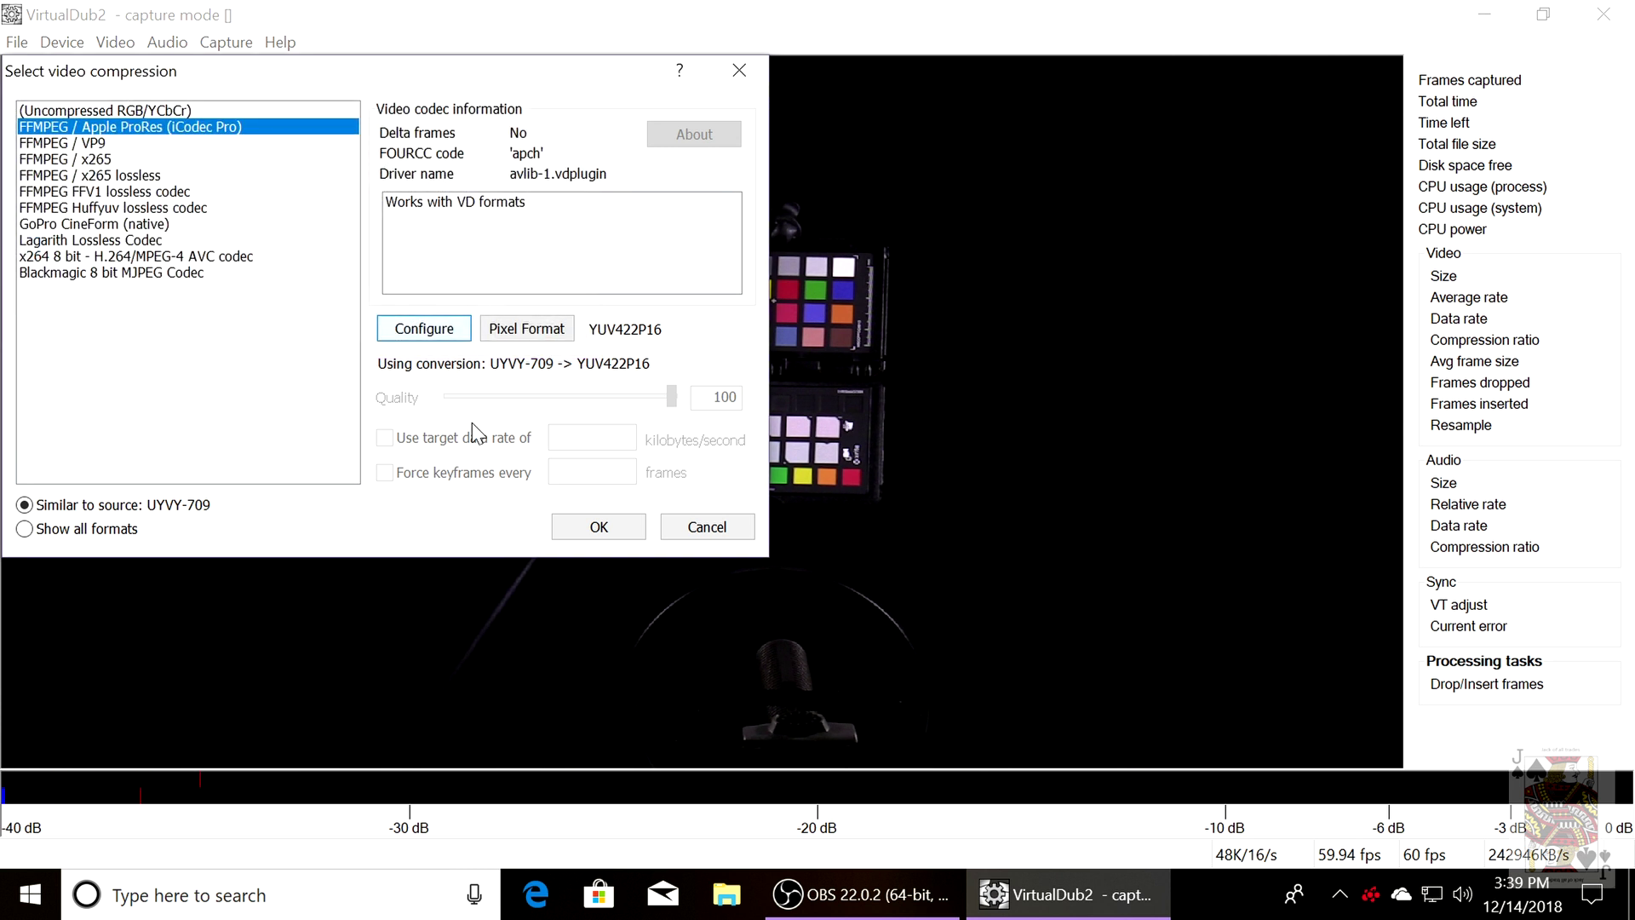
pyautogui.click(602, 528)
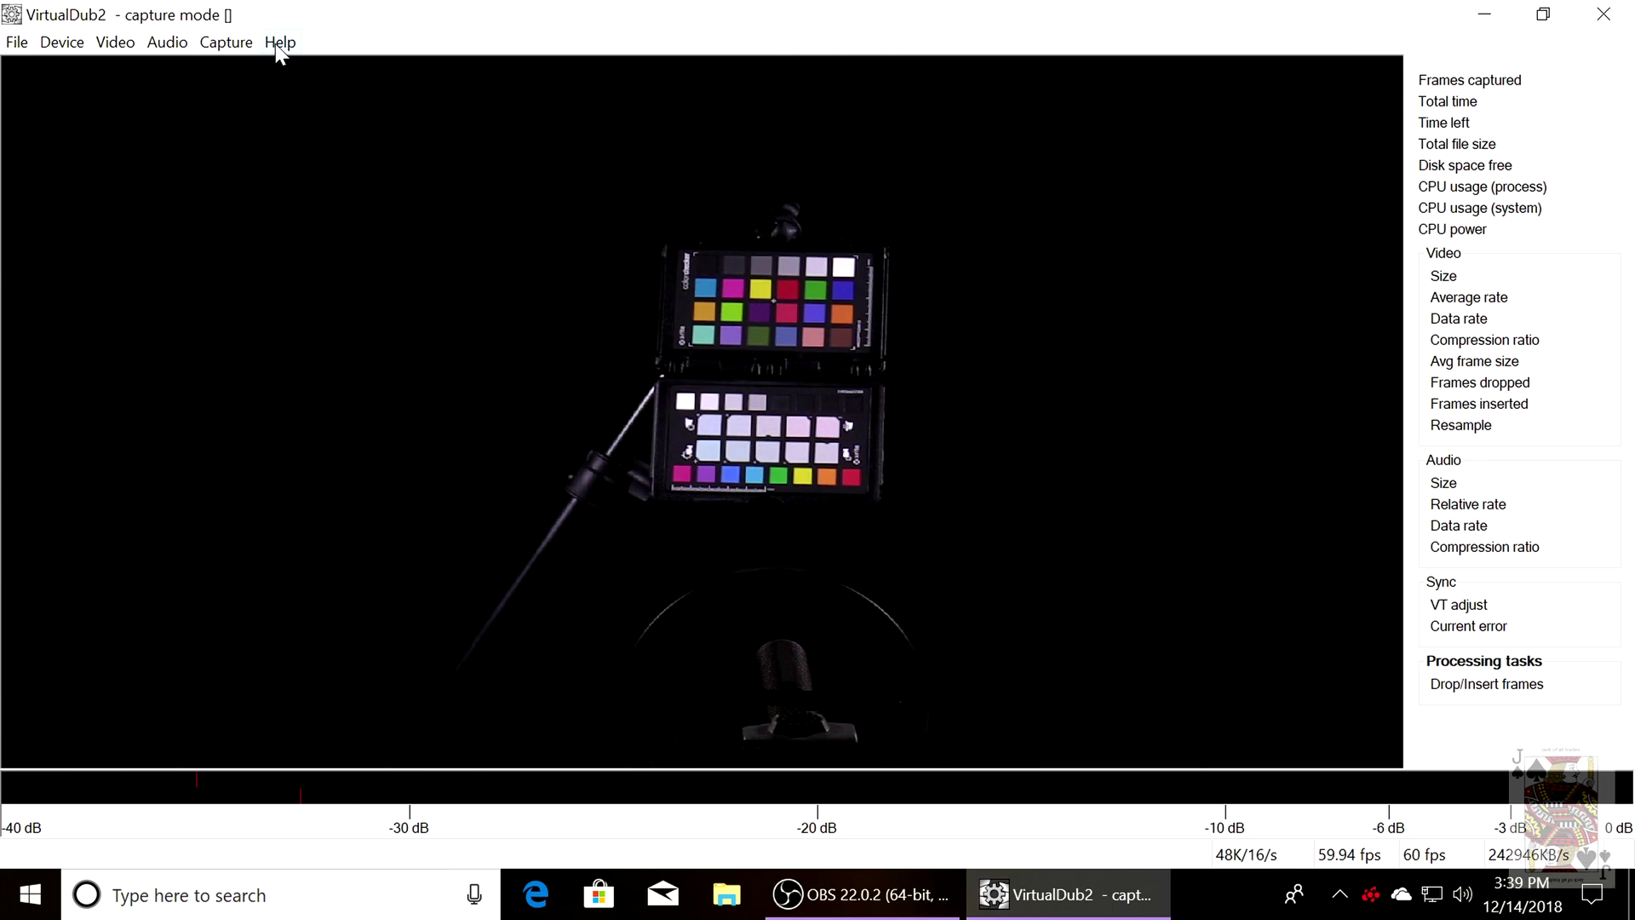
# Save the capture file as 'test hdr_4k_1080p 422 color hdmi decklink prores.avi' on Raid Volume (D:).
pyautogui.click(235, 44)
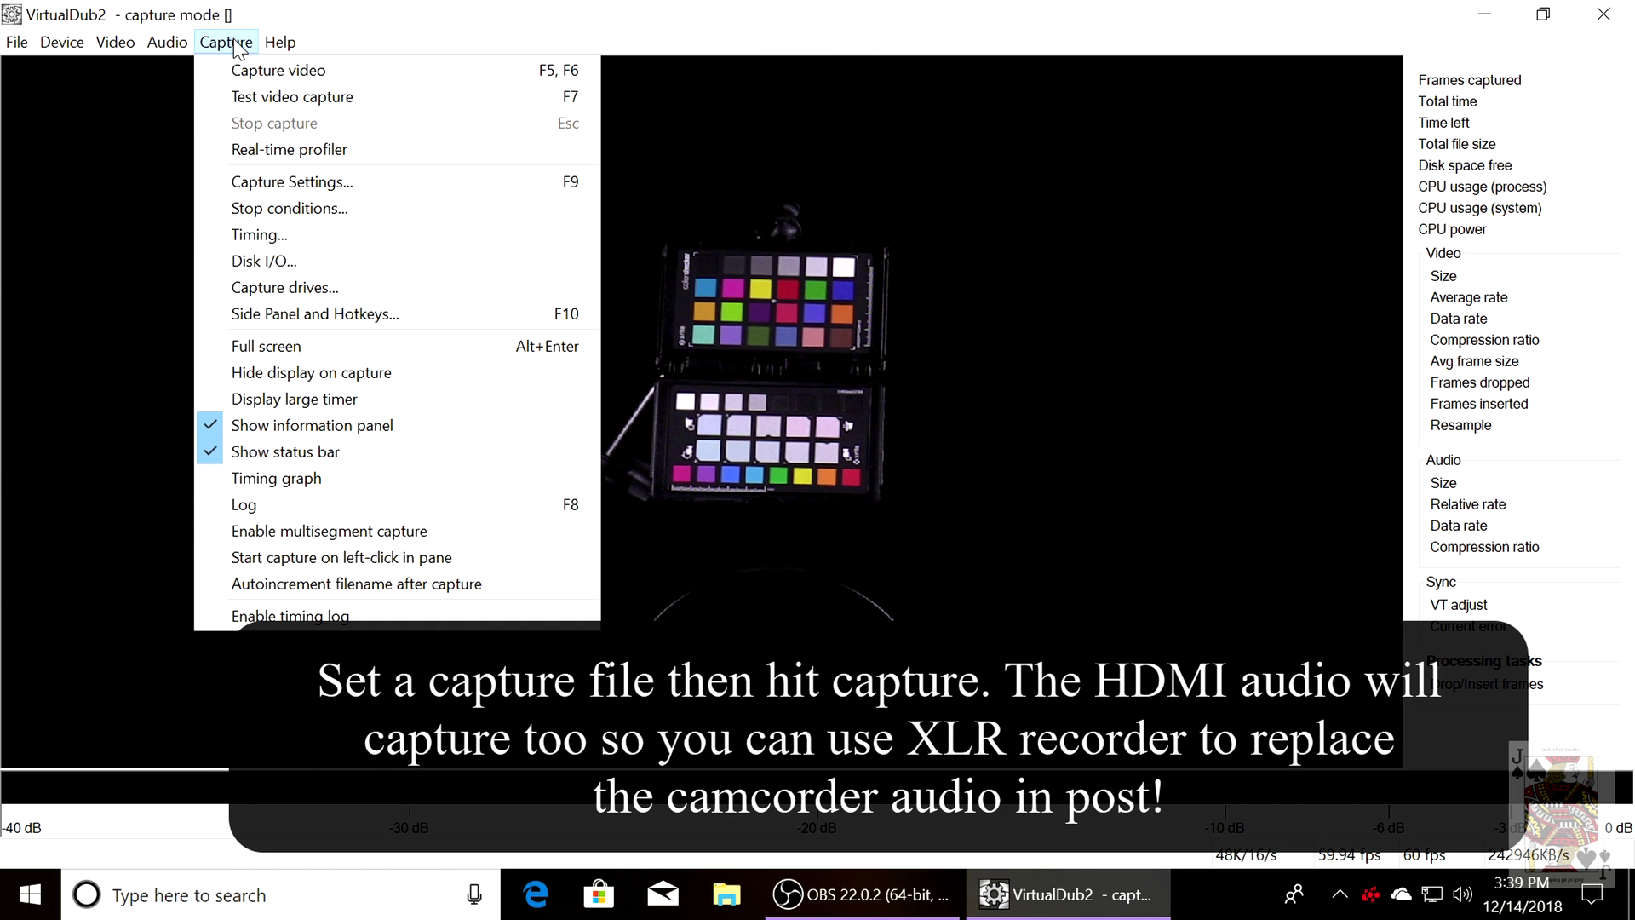
pyautogui.moveTo(17, 43)
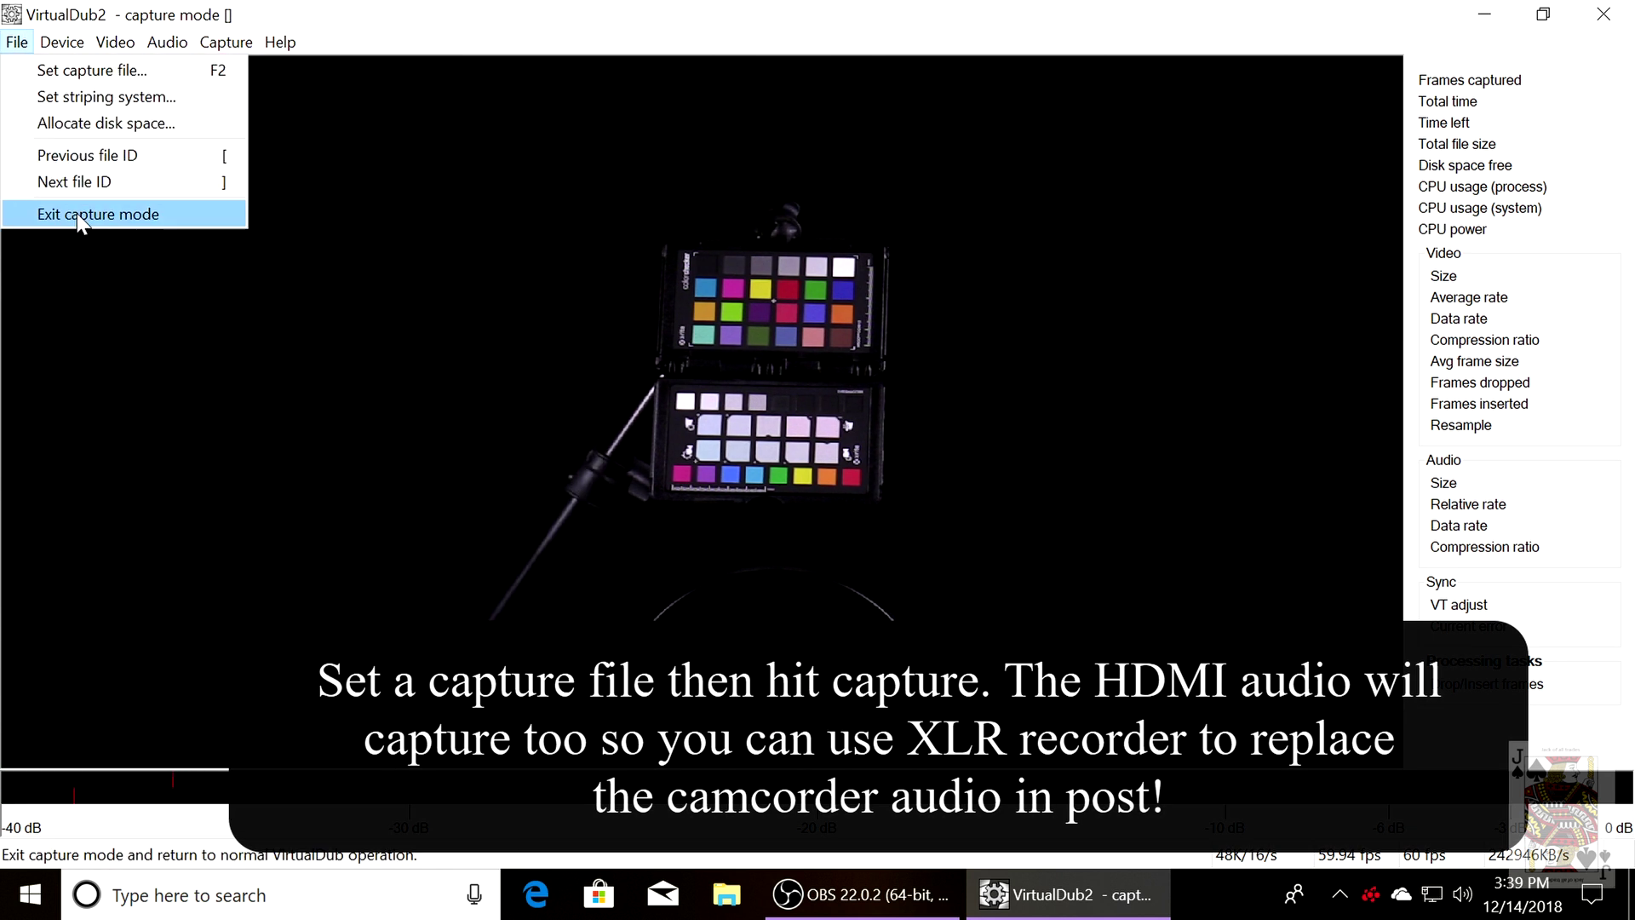
pyautogui.click(84, 70)
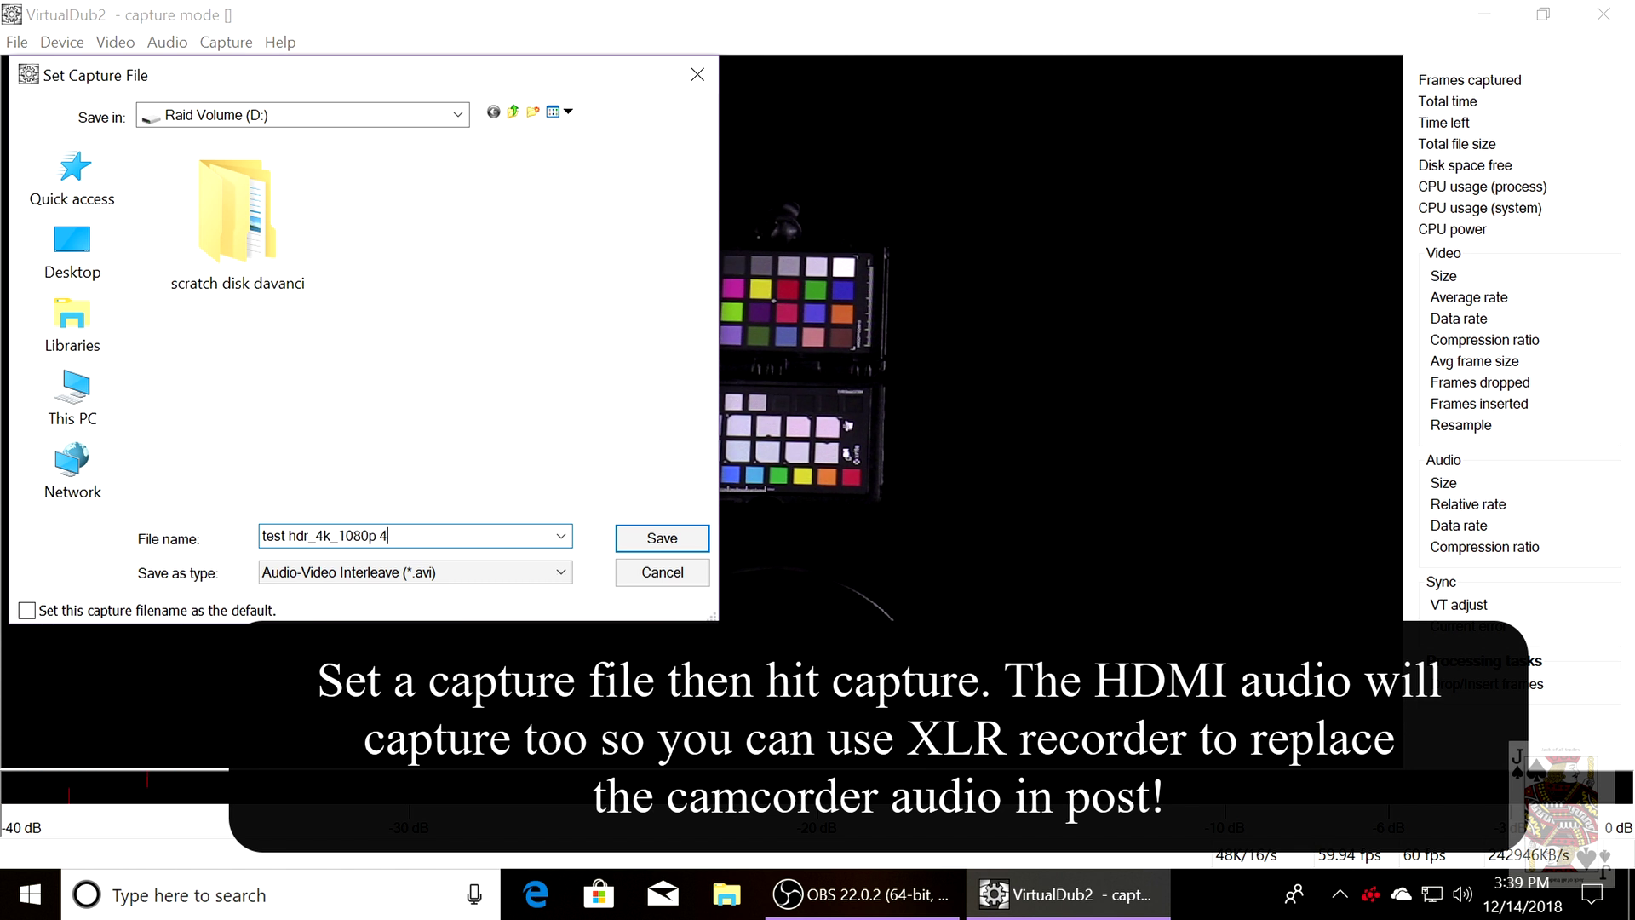
pyautogui.write('color')
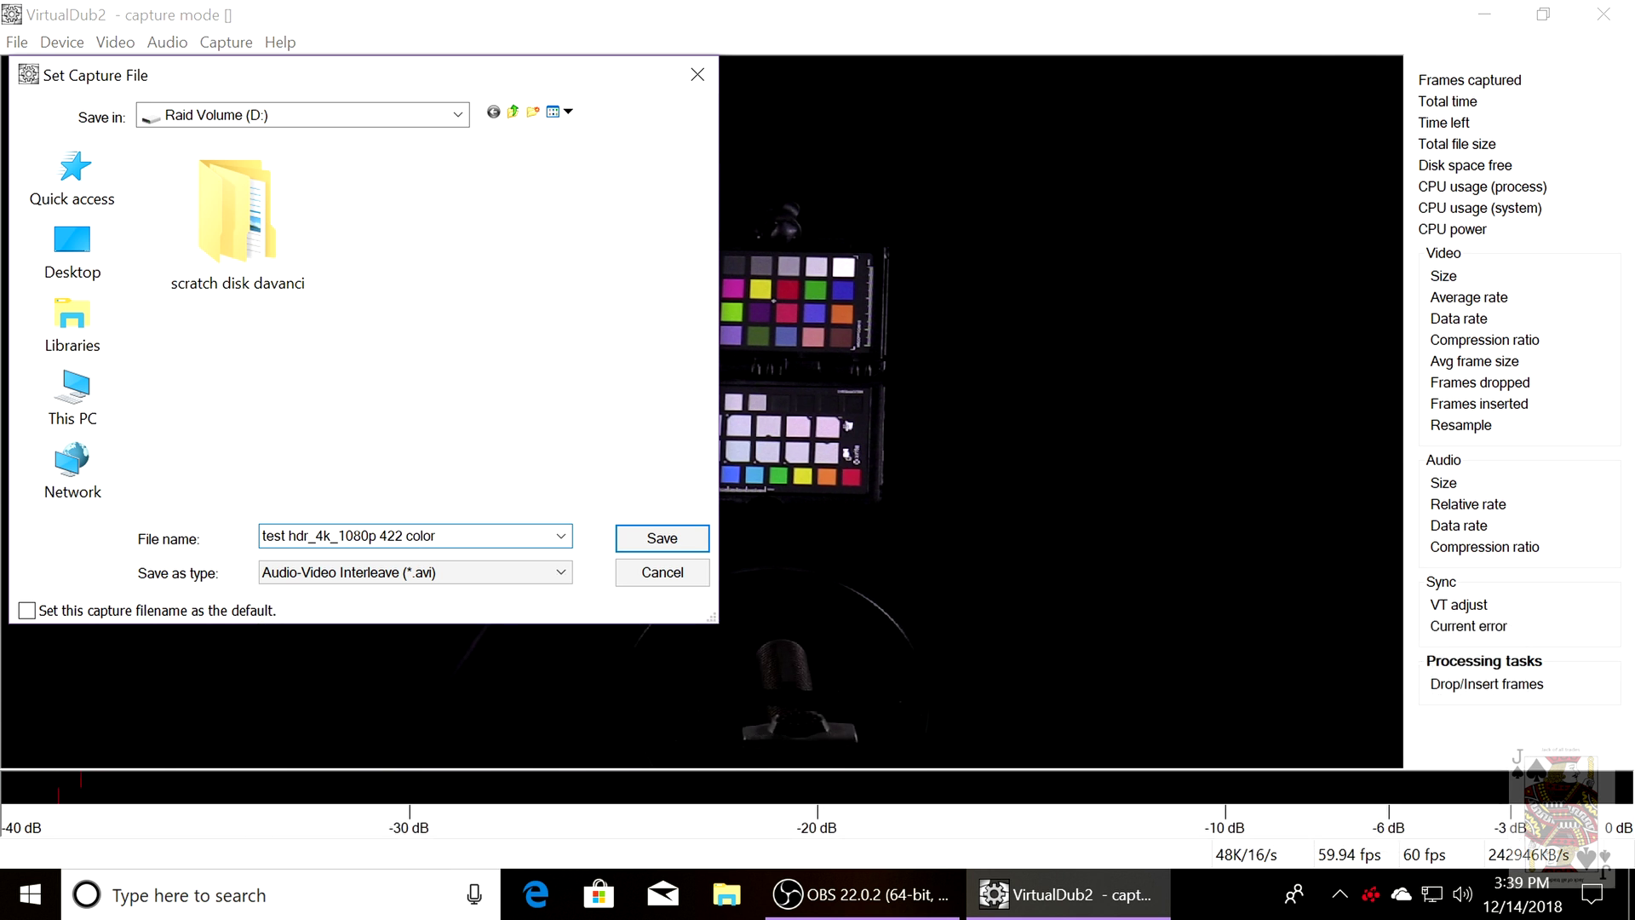
pyautogui.write(' hdmi decklink prores')
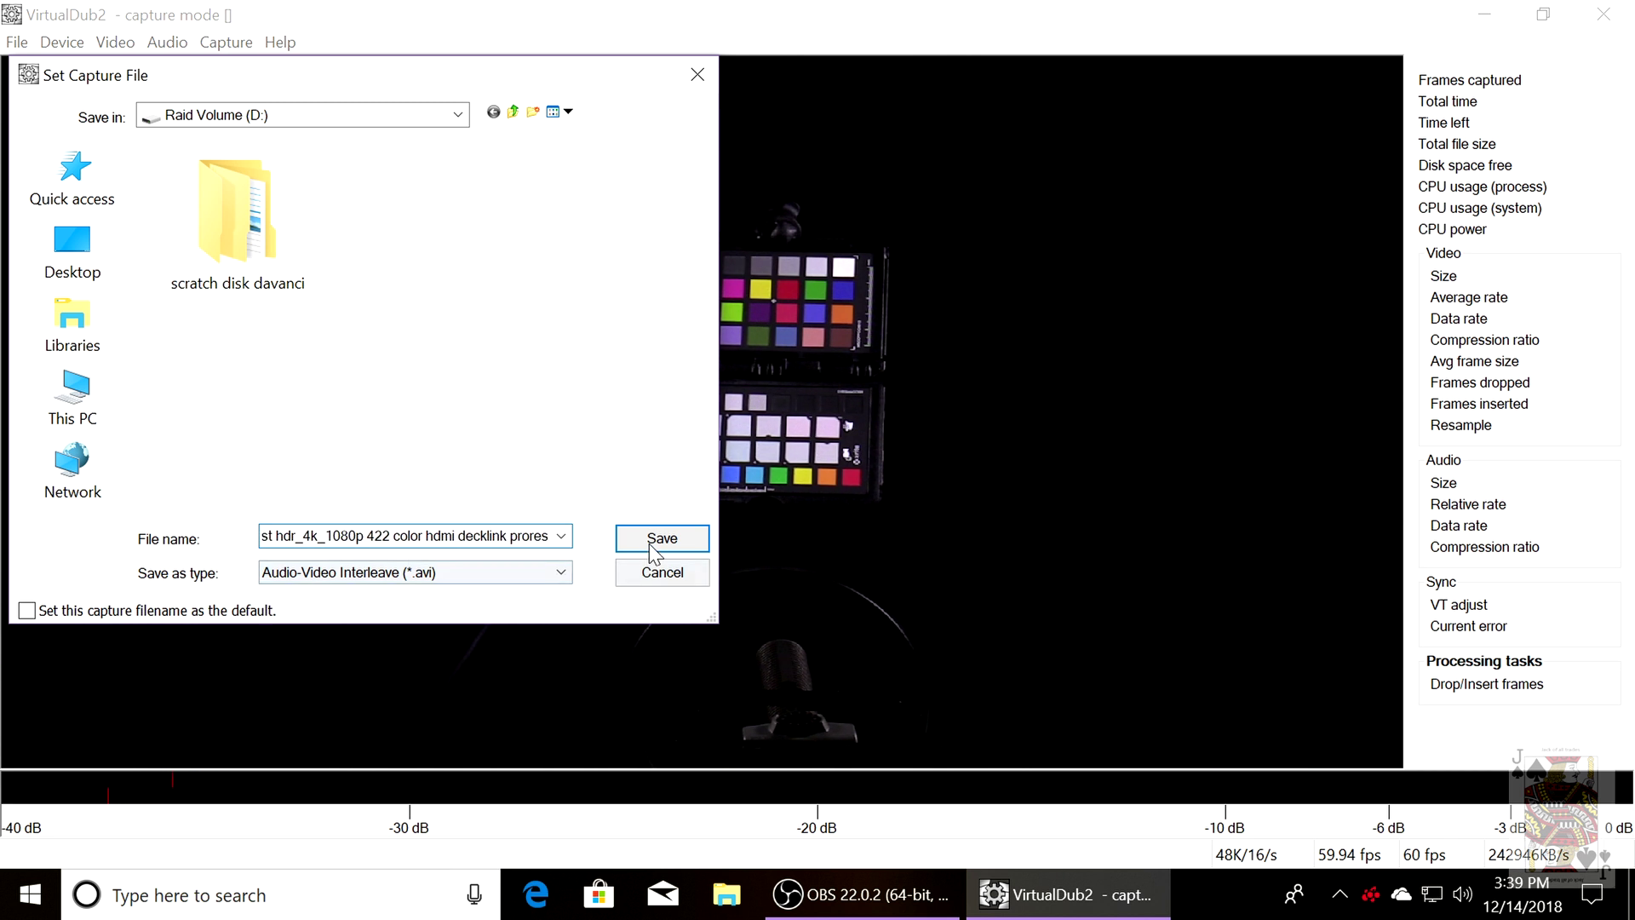
pyautogui.click(651, 545)
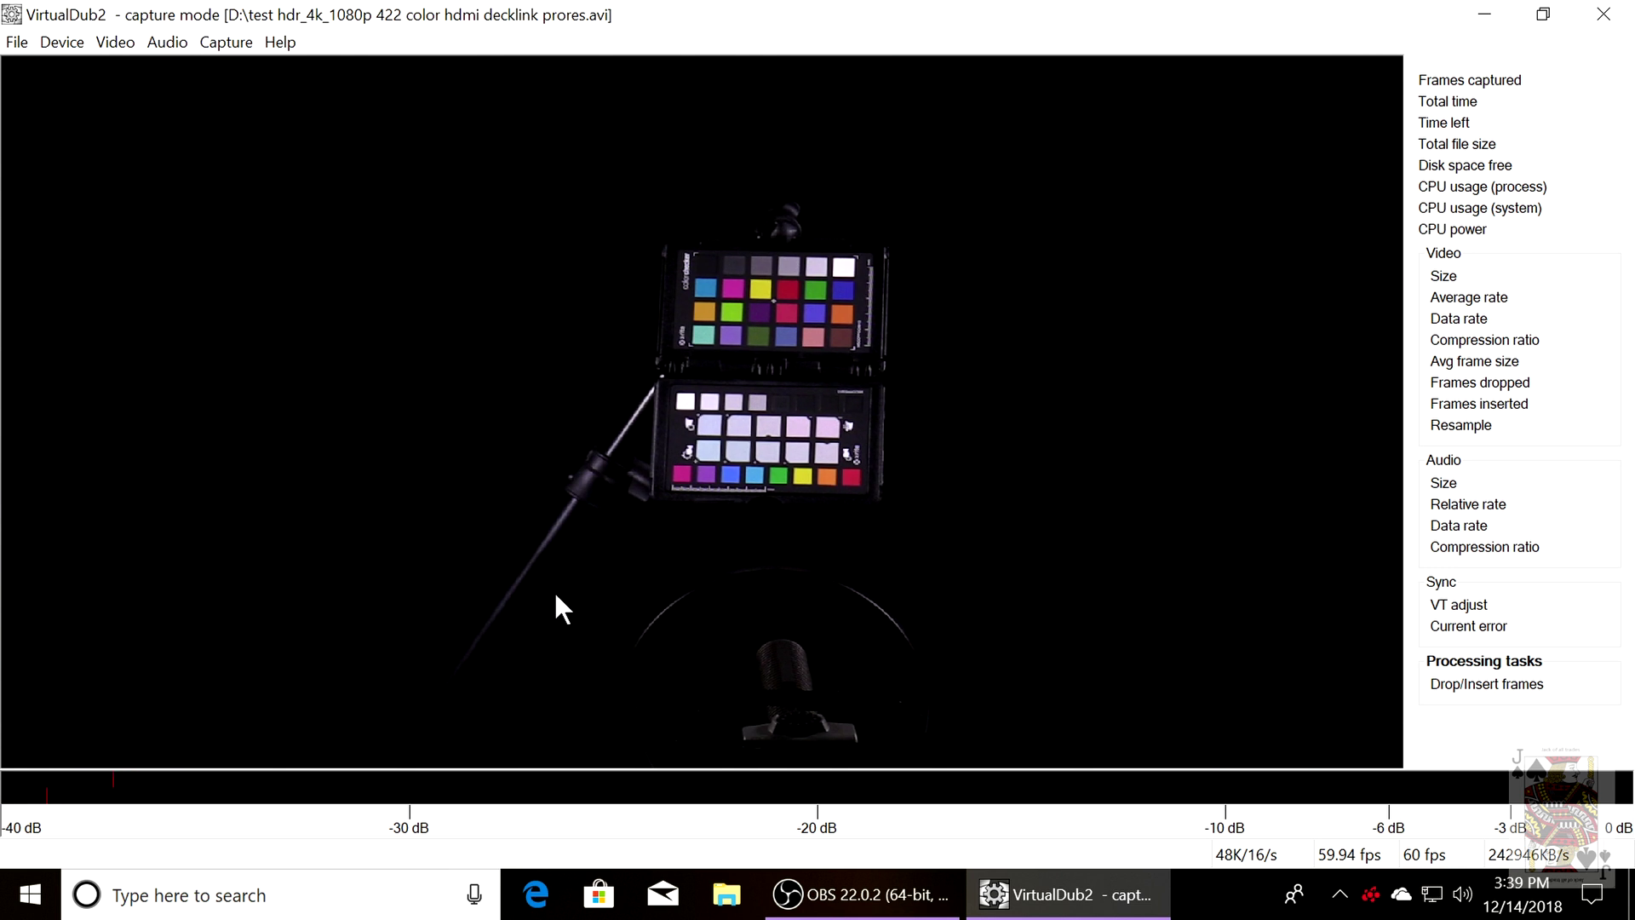
# Begin capturing the ColorChecker chart feed to the ProRes AVI with Capture > Capture video.
pyautogui.click(235, 51)
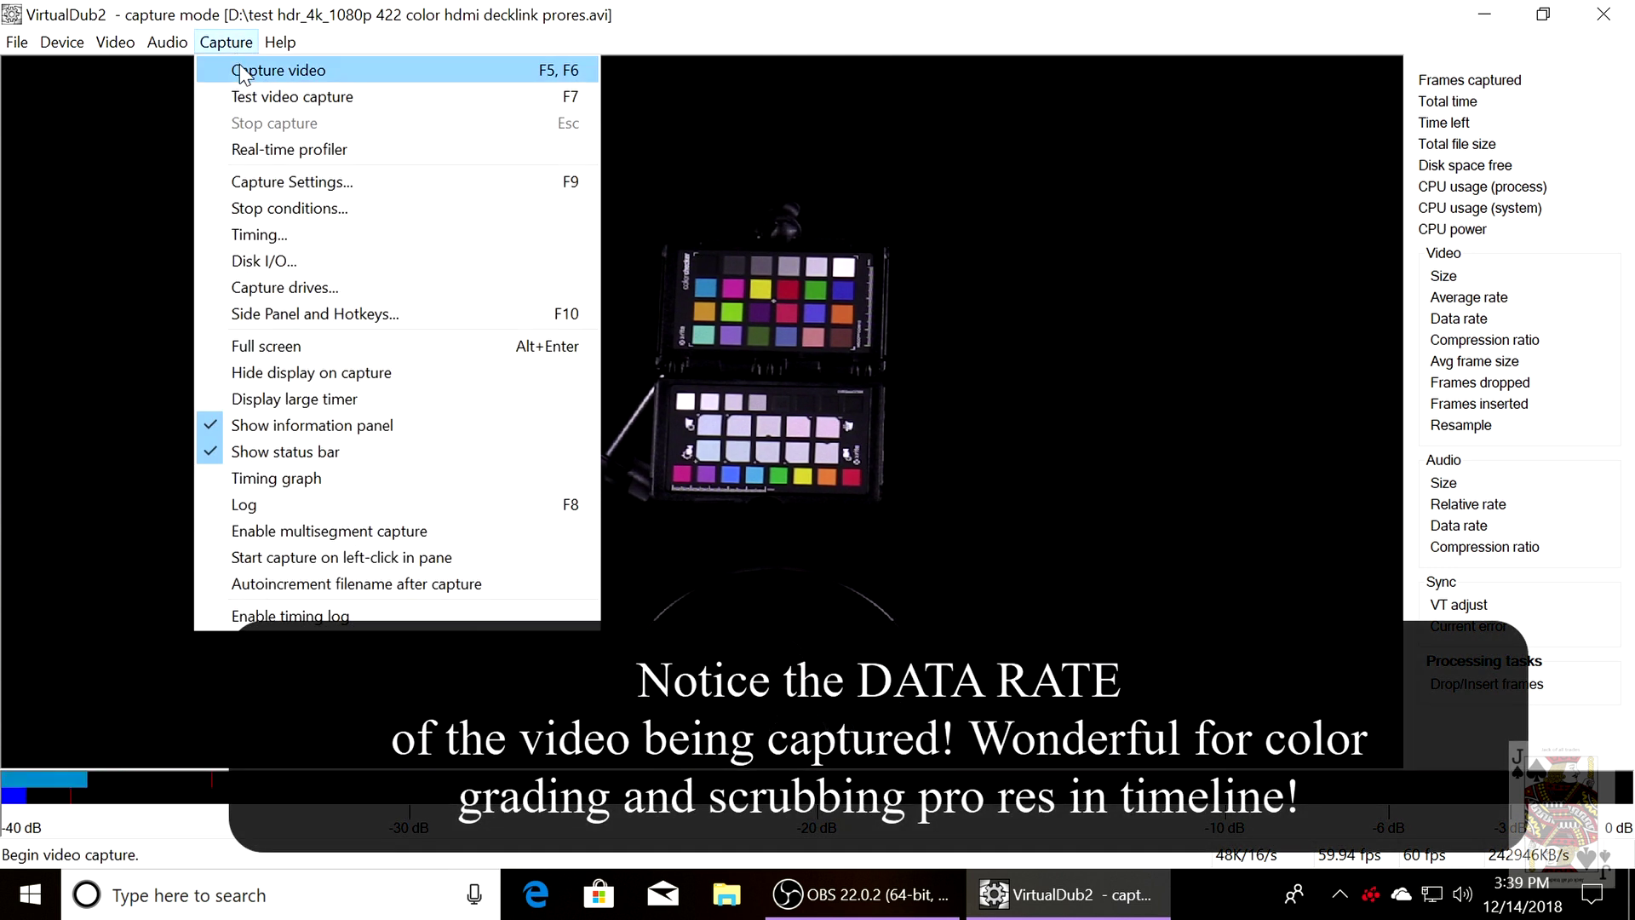
pyautogui.click(240, 69)
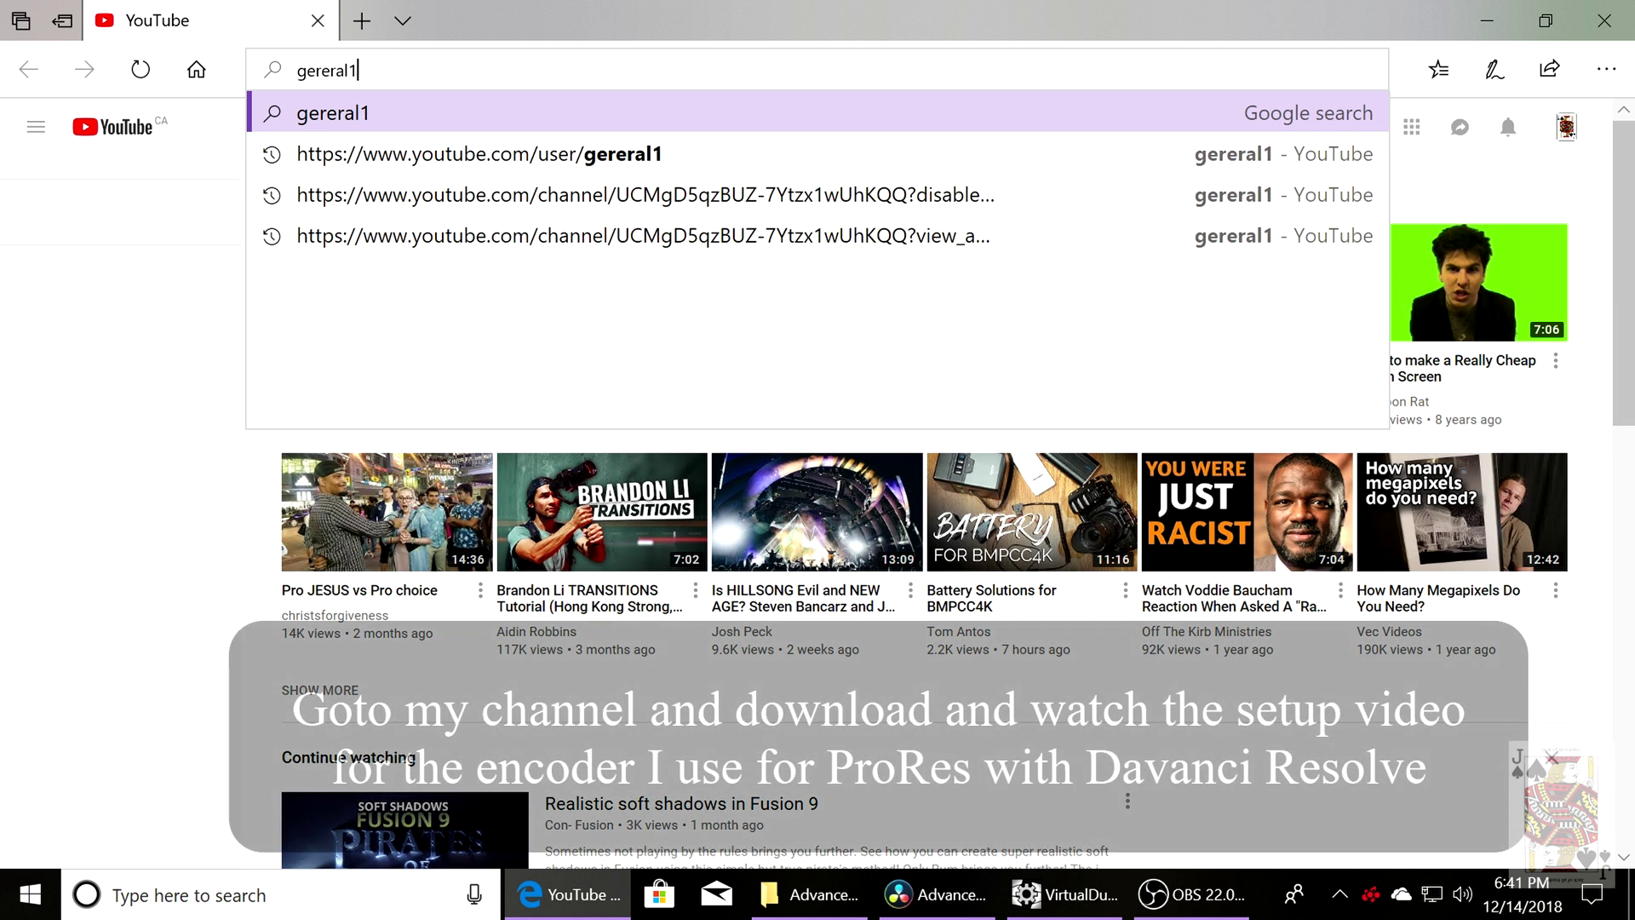
# Search the web for the channel, open its YouTube page and search its videos for 'hdr'.
pyautogui.press('Return')
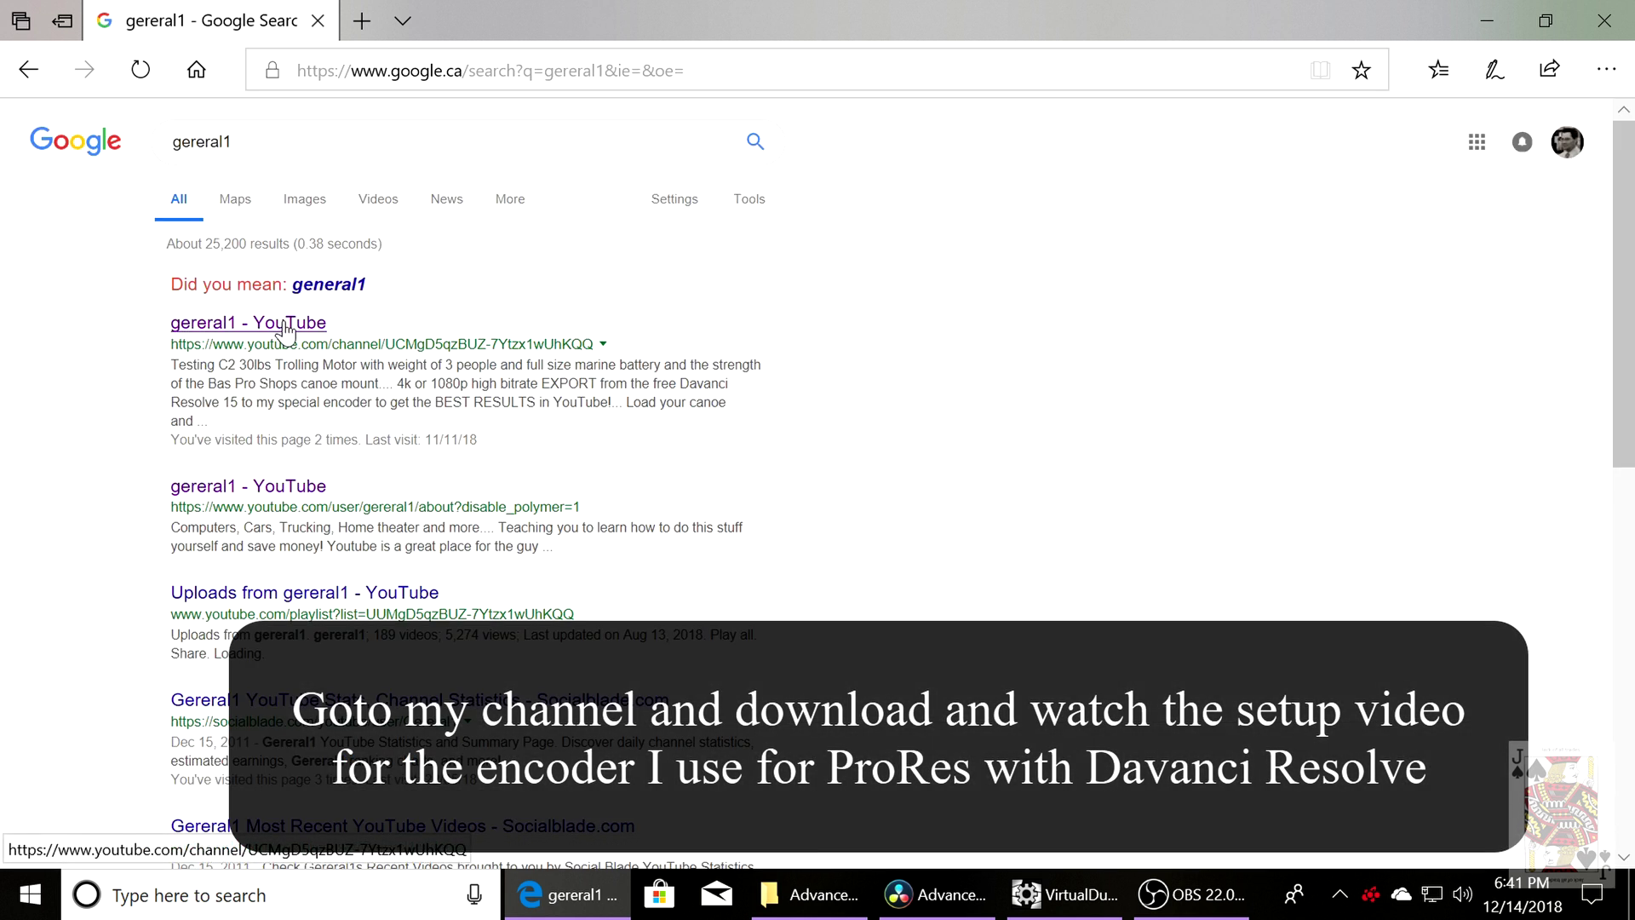
pyautogui.click(227, 326)
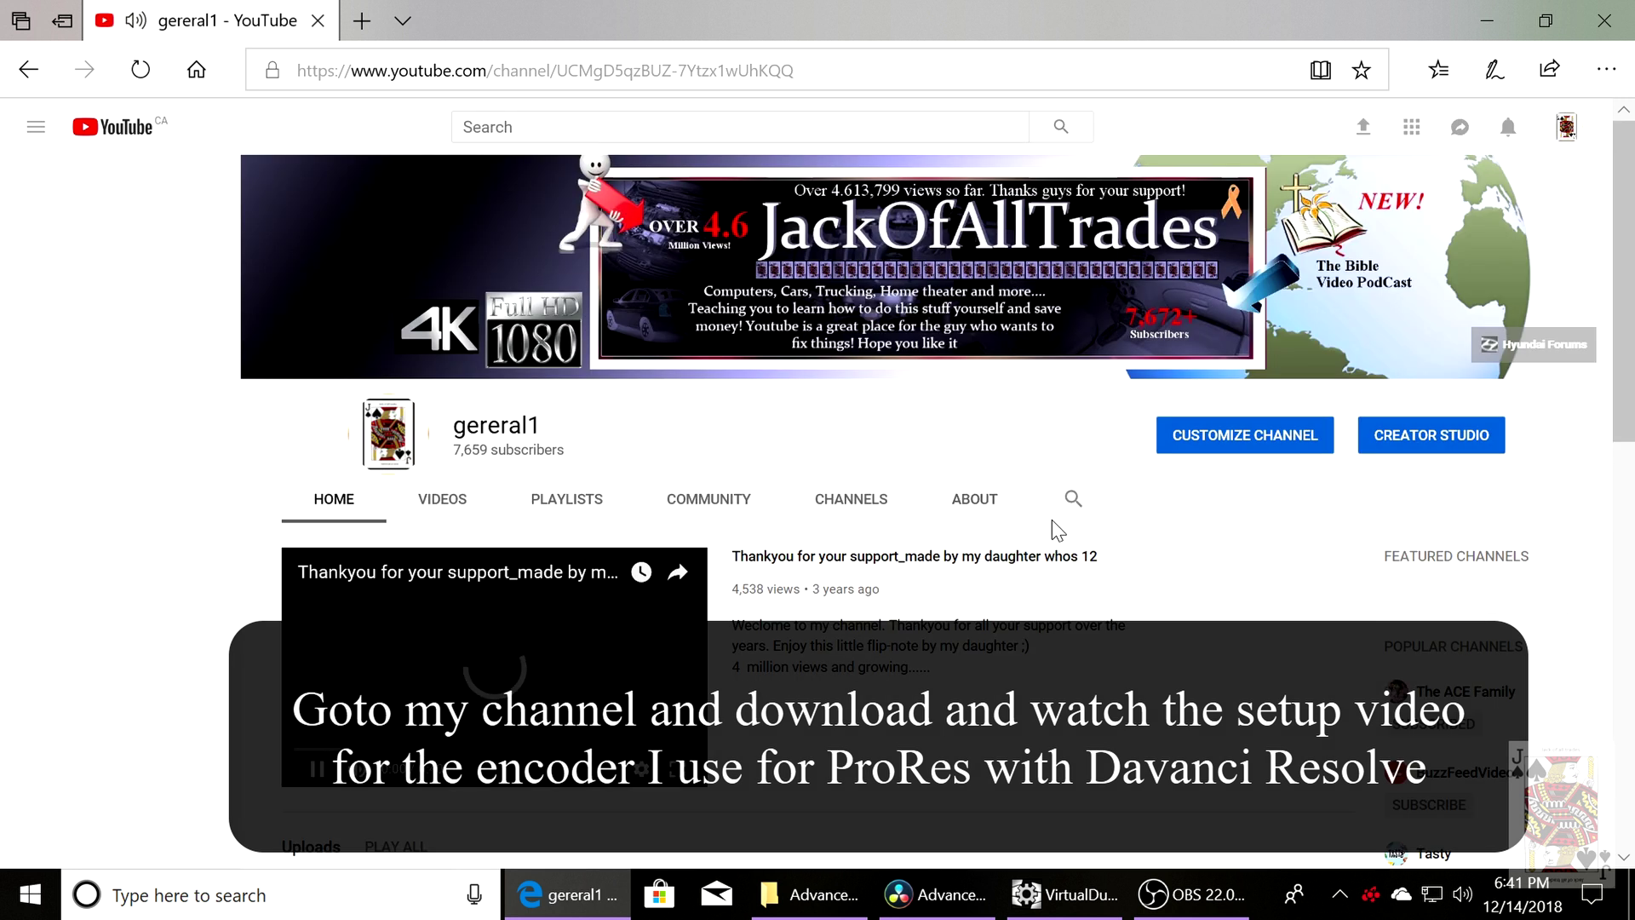
pyautogui.click(1067, 505)
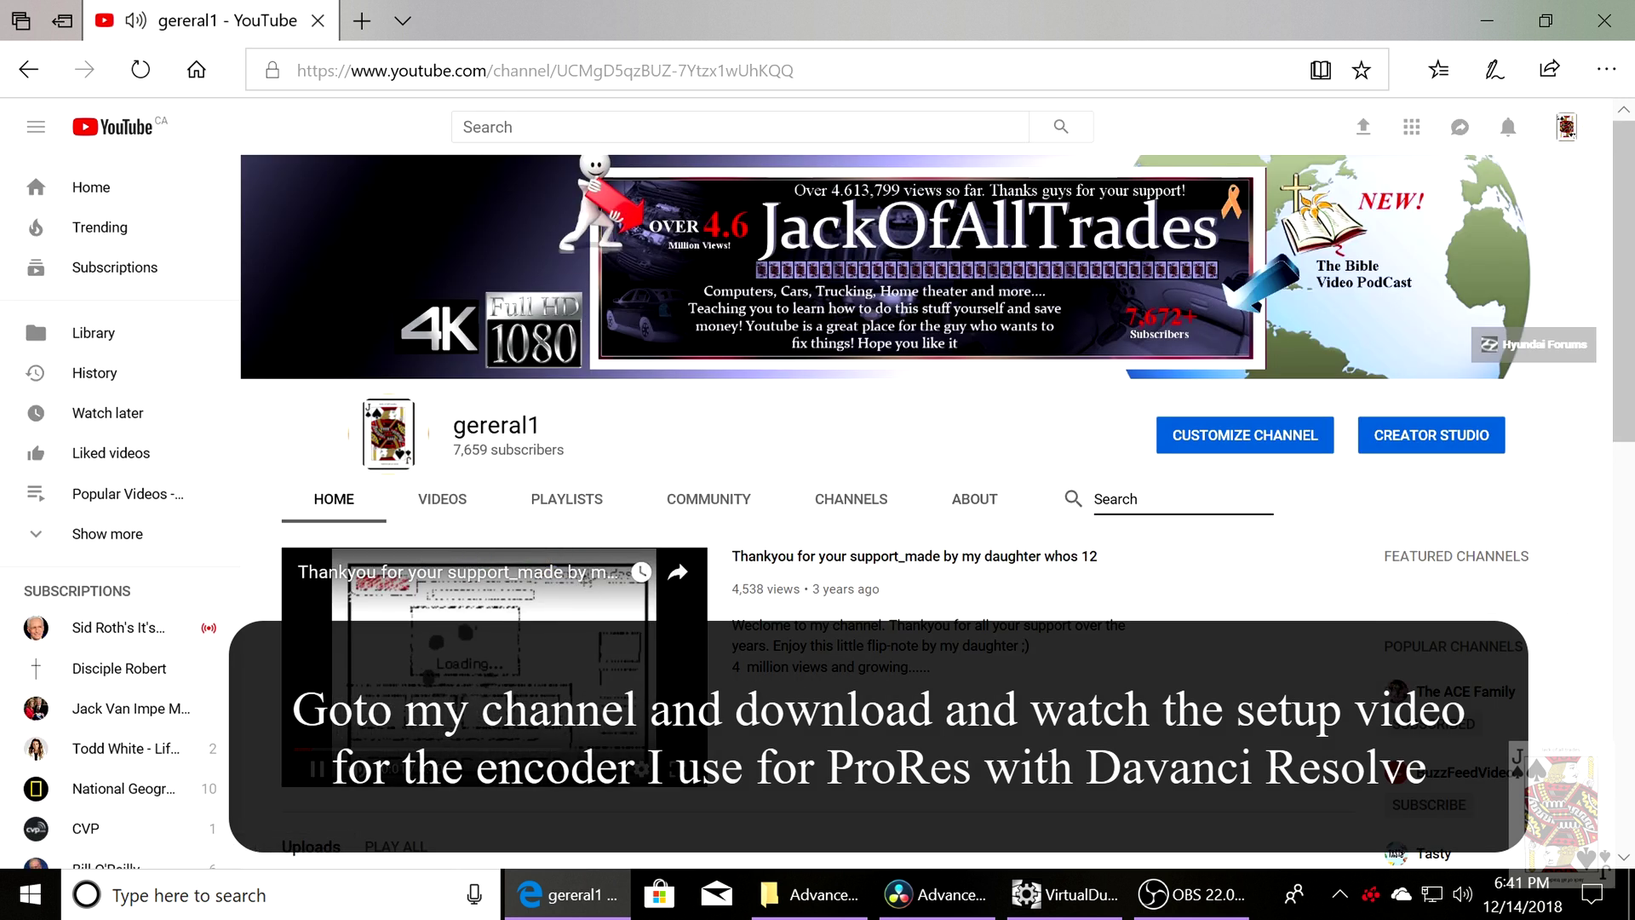
pyautogui.write('hdr')
pyautogui.press('Return')
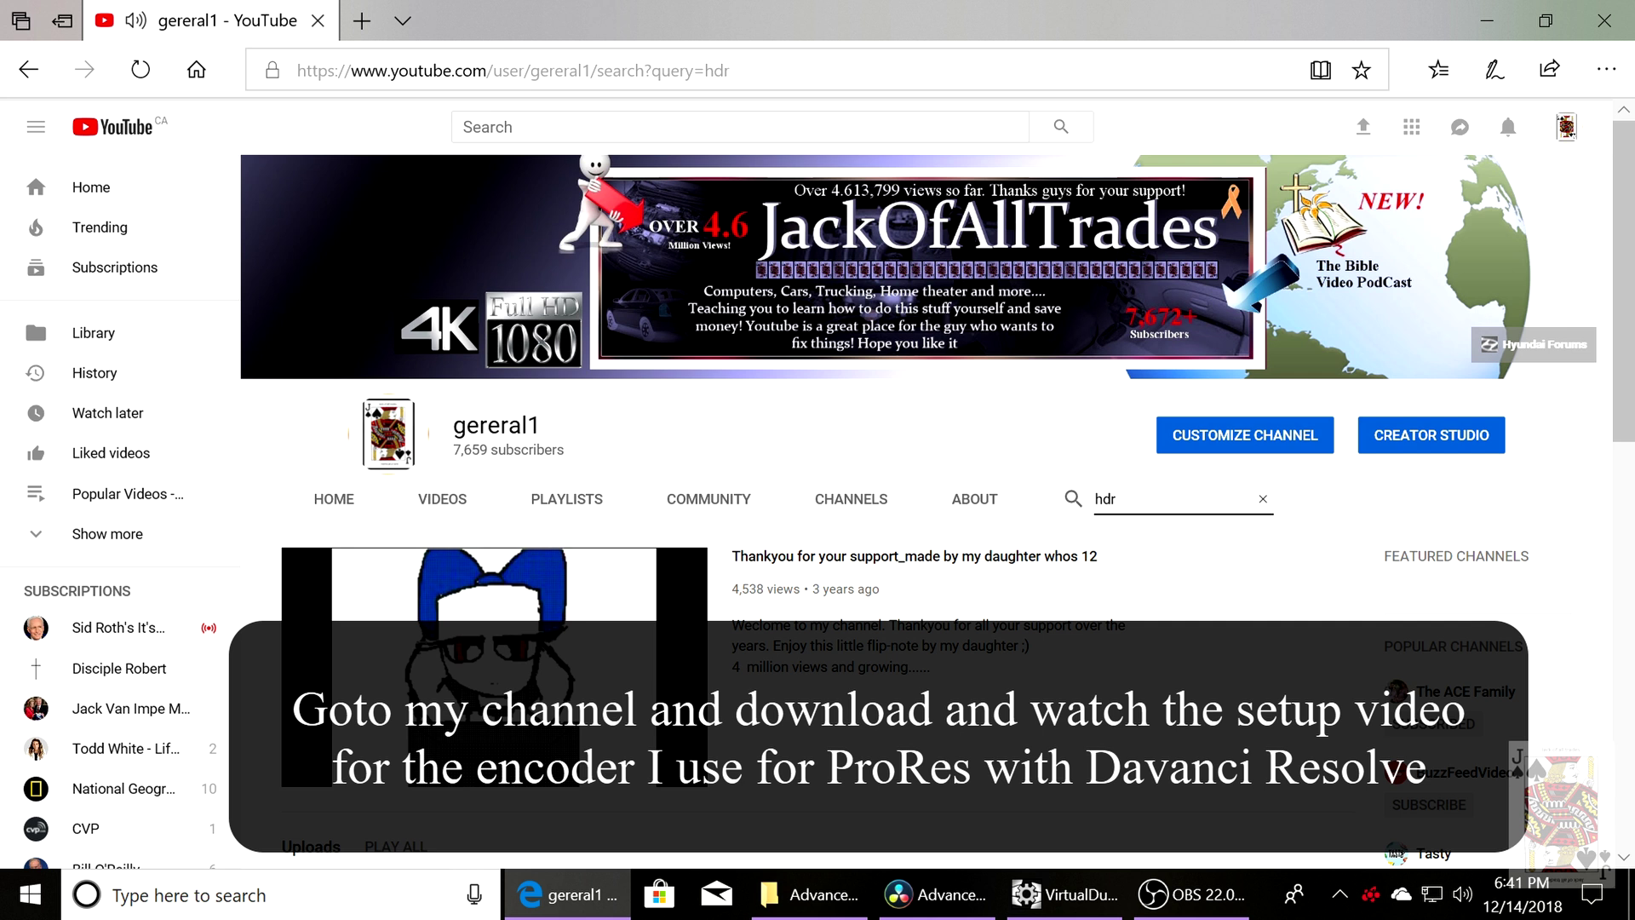
# Open the UHD4K 10 bit HDR video, pause the ad, and expand its full description.
pyautogui.scroll(-10, 855, 599)
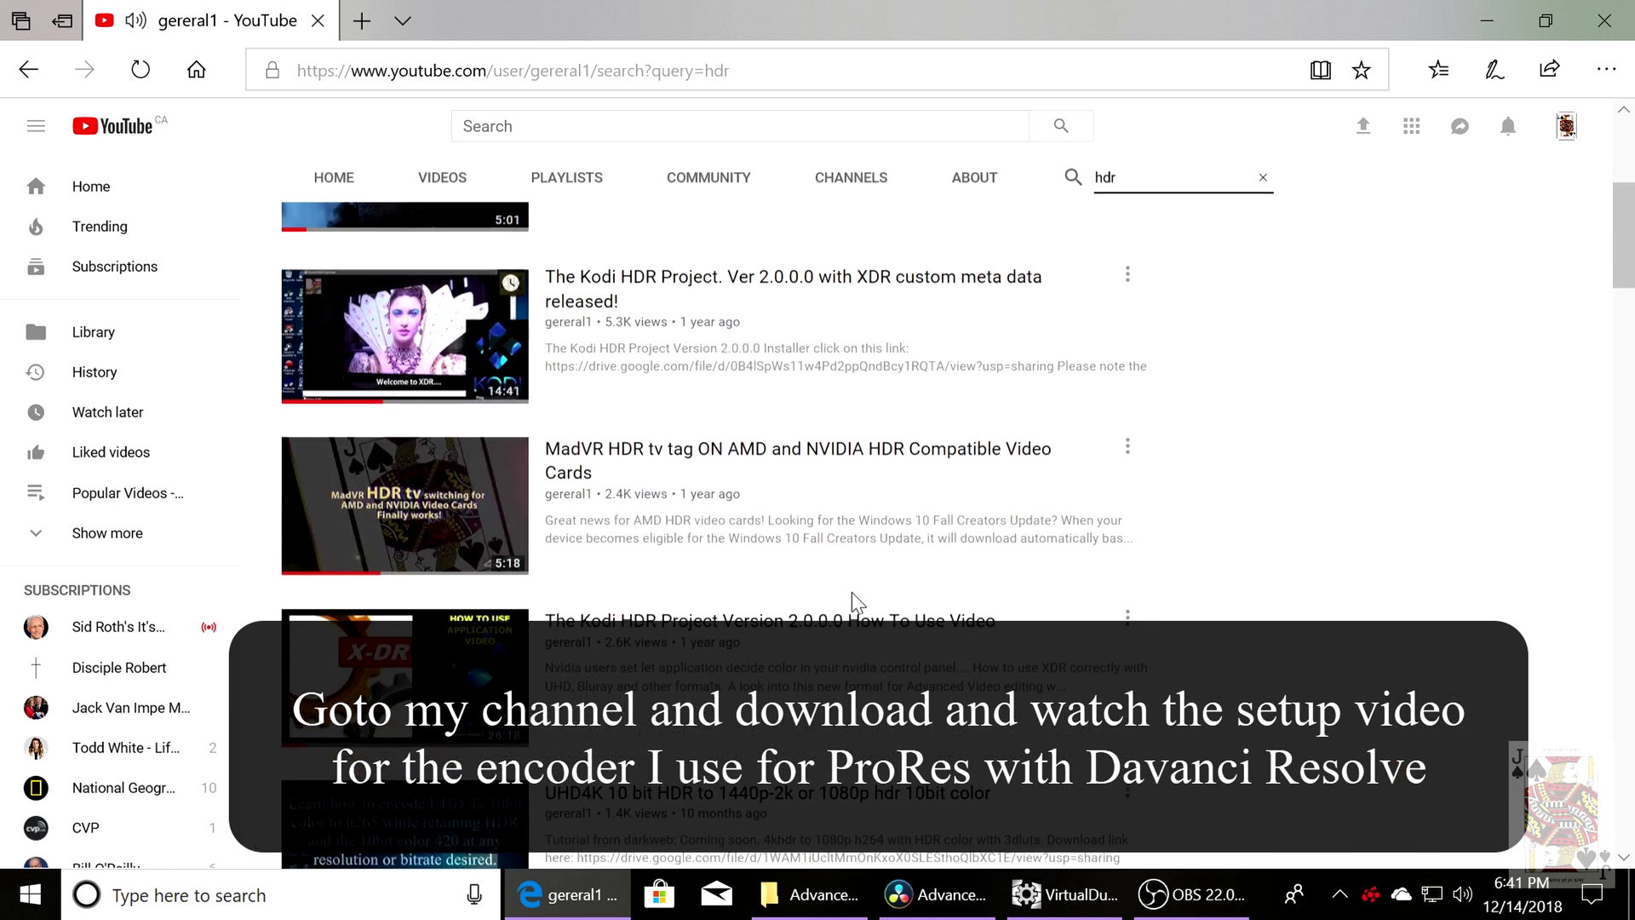
pyautogui.click(638, 434)
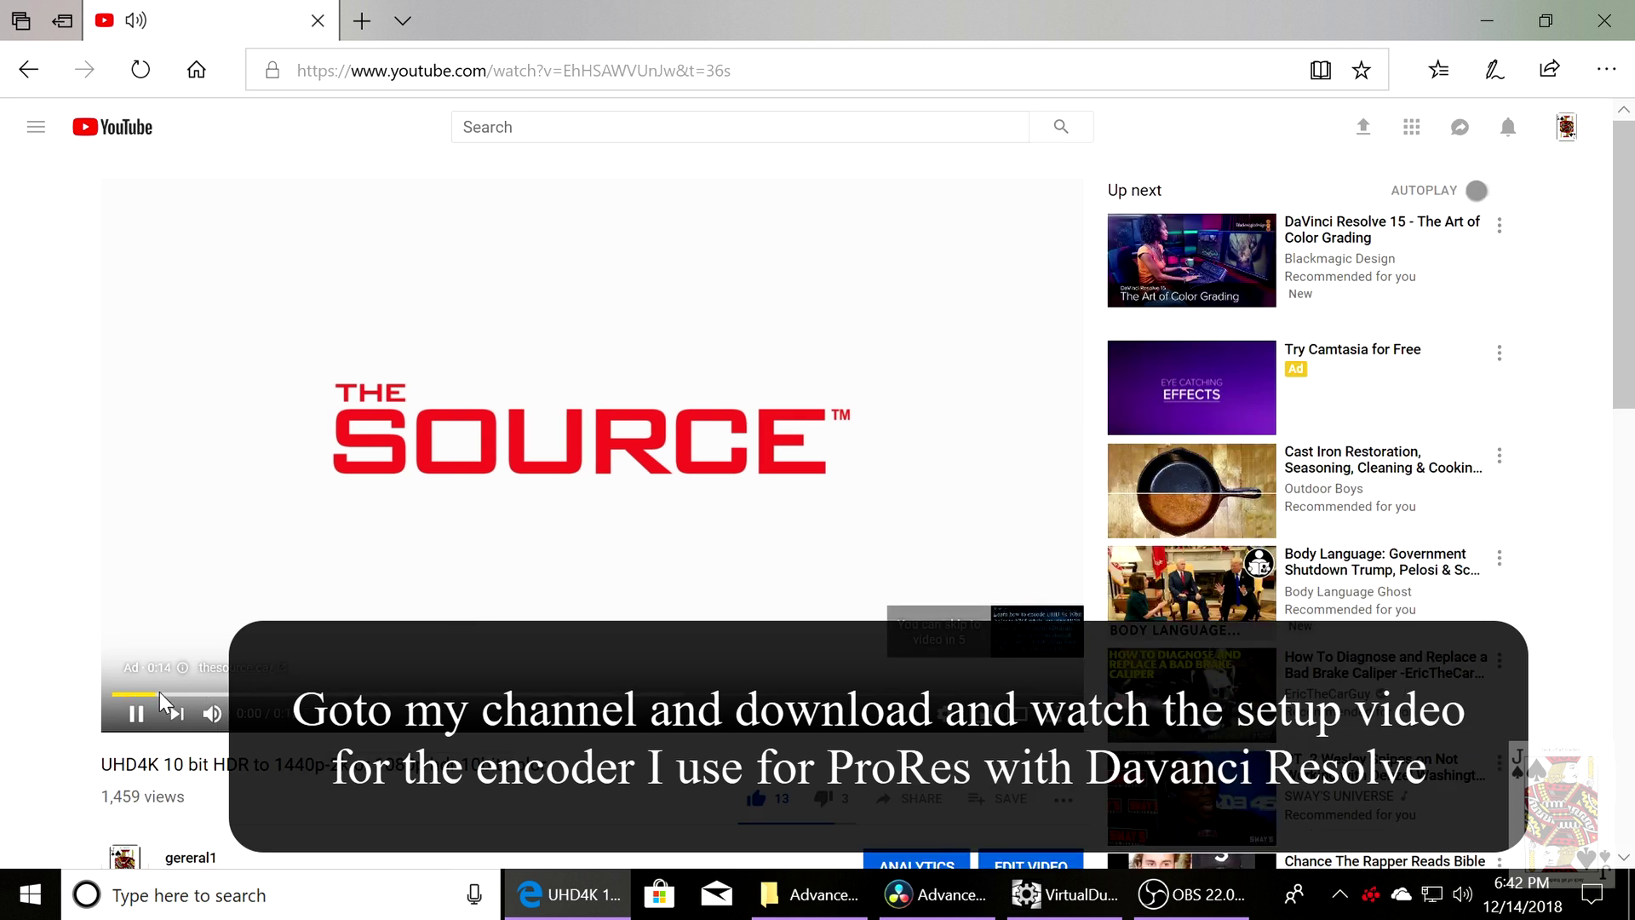
pyautogui.click(131, 712)
pyautogui.scroll(-2, 487, 552)
pyautogui.scroll(-5, 487, 552)
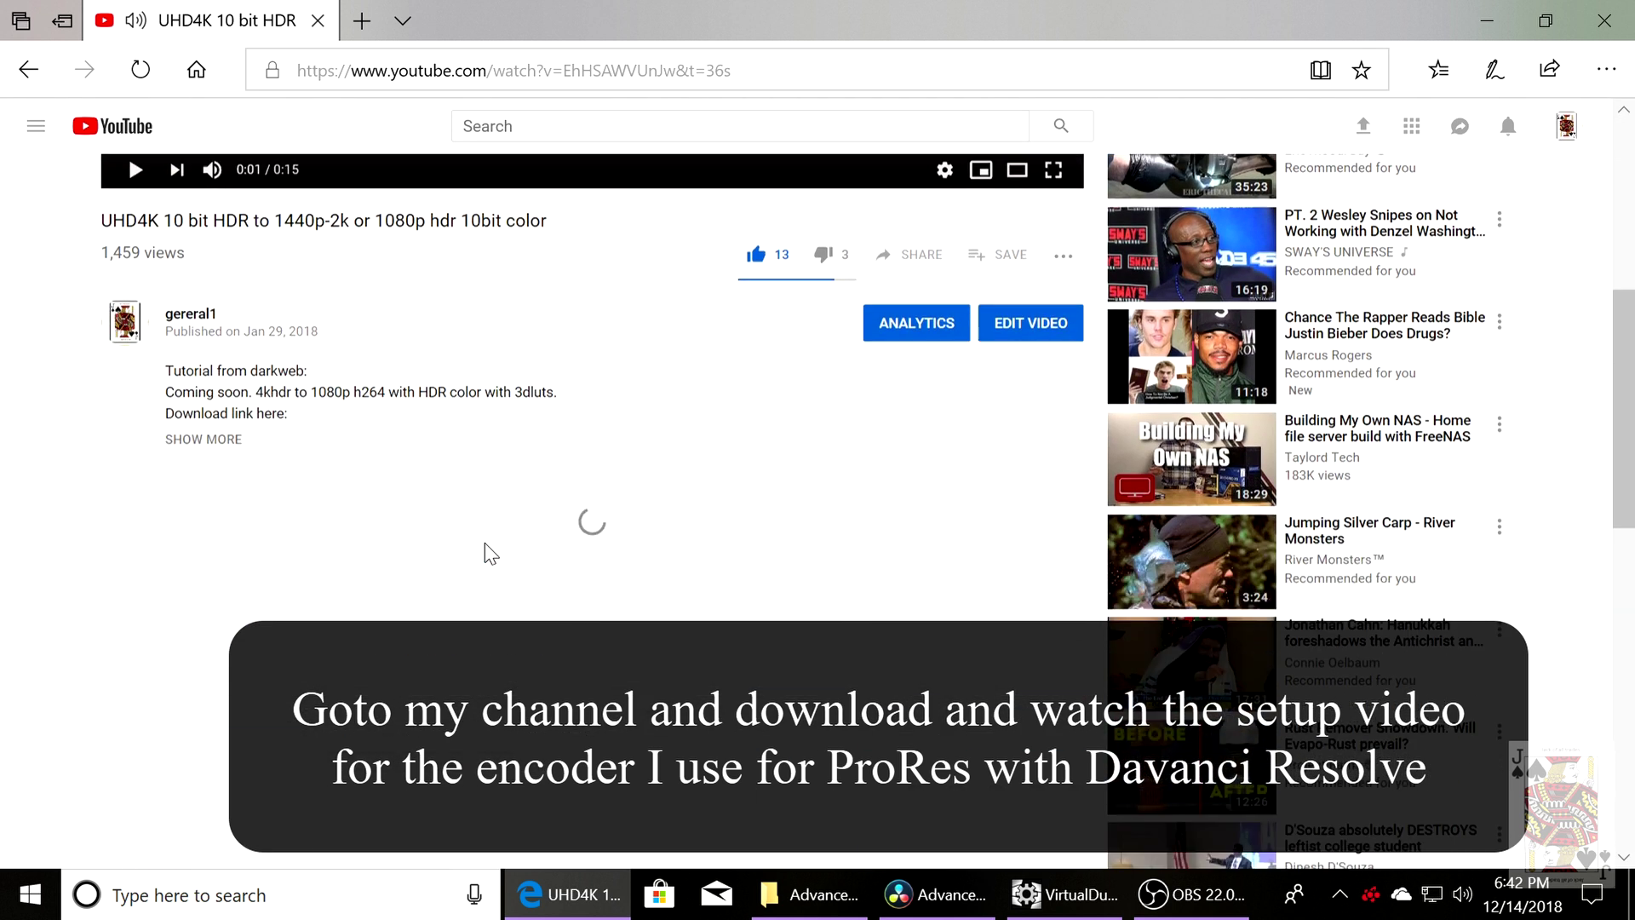
pyautogui.click(199, 290)
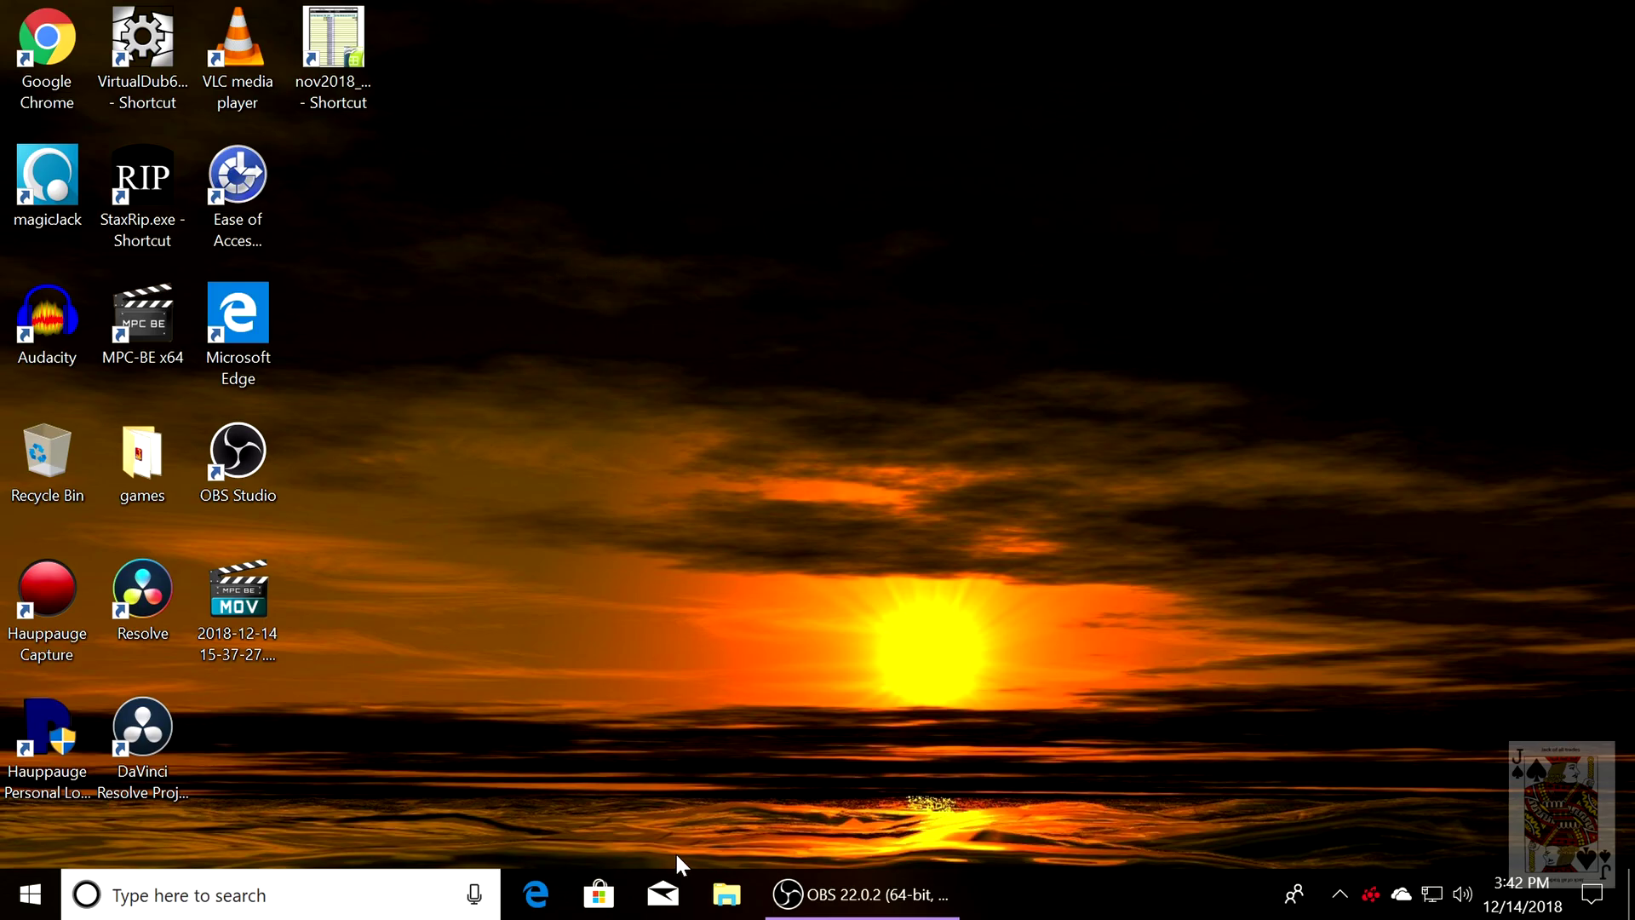
# Open the captured ProRes video from Raid Volume (D:) in MediaInfo via File Explorer.
pyautogui.click(726, 893)
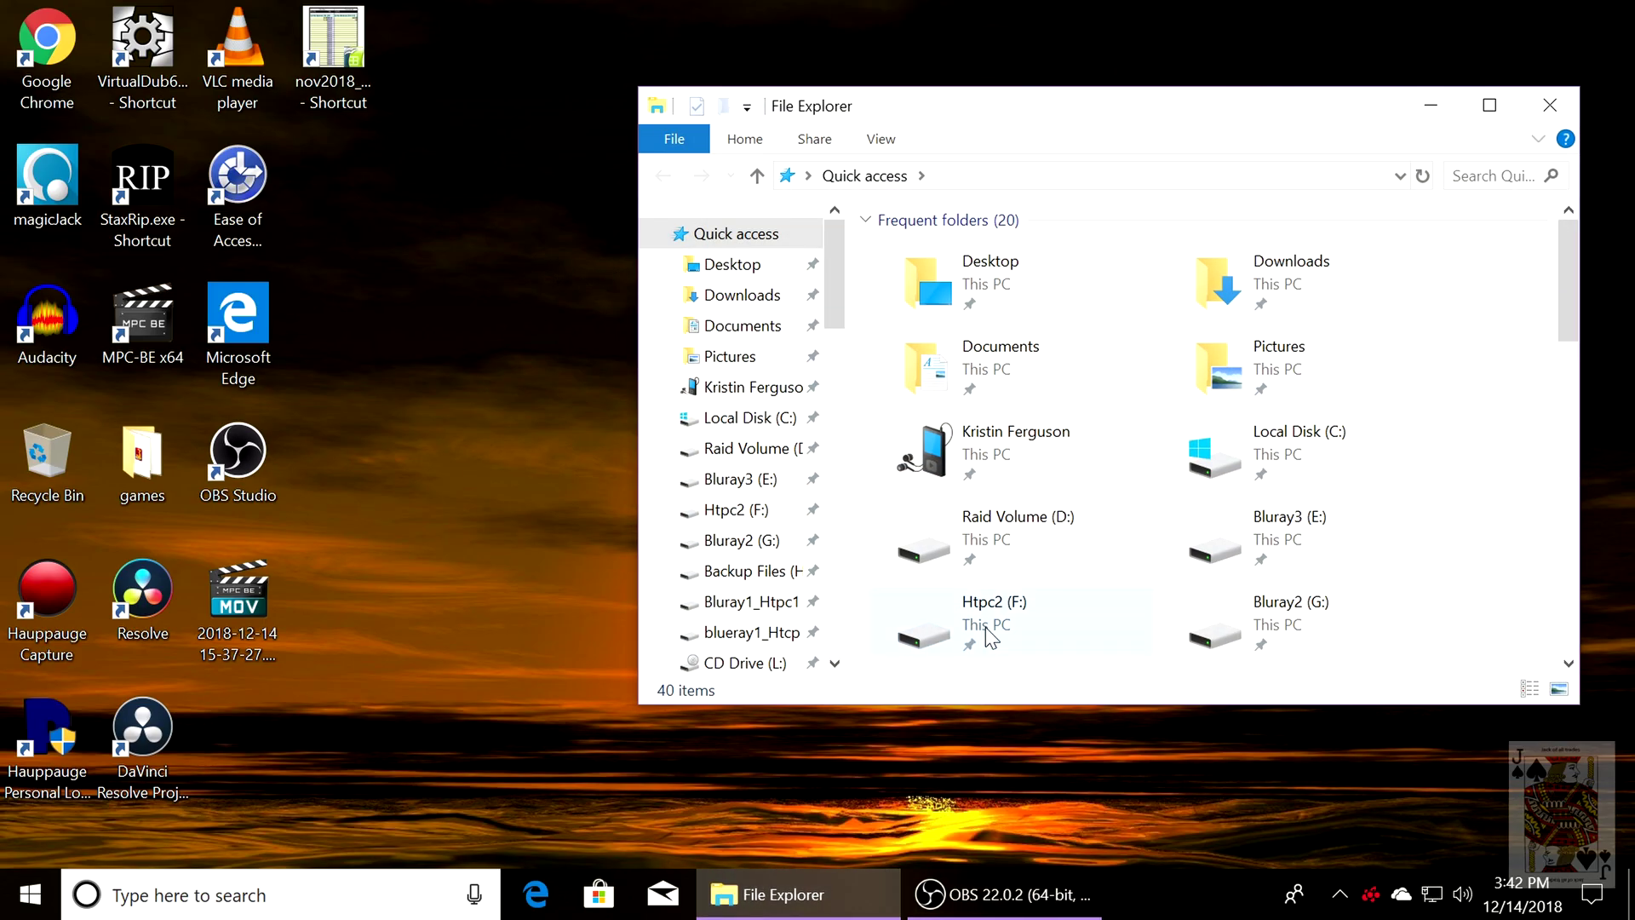
pyautogui.doubleClick(1086, 517)
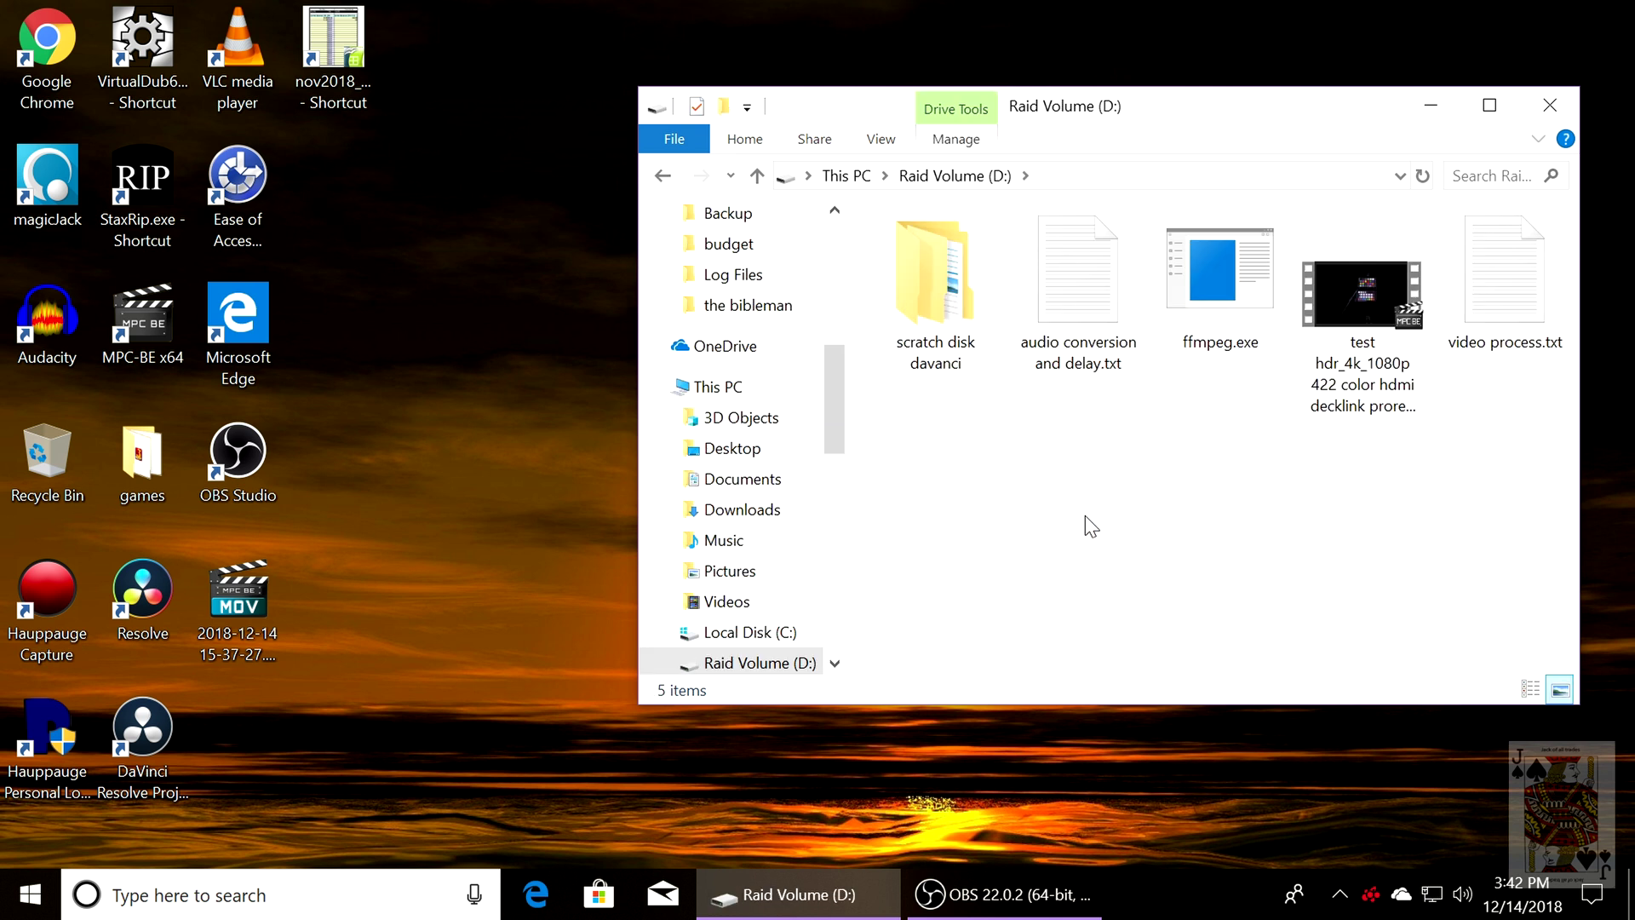
pyautogui.rightClick(1338, 335)
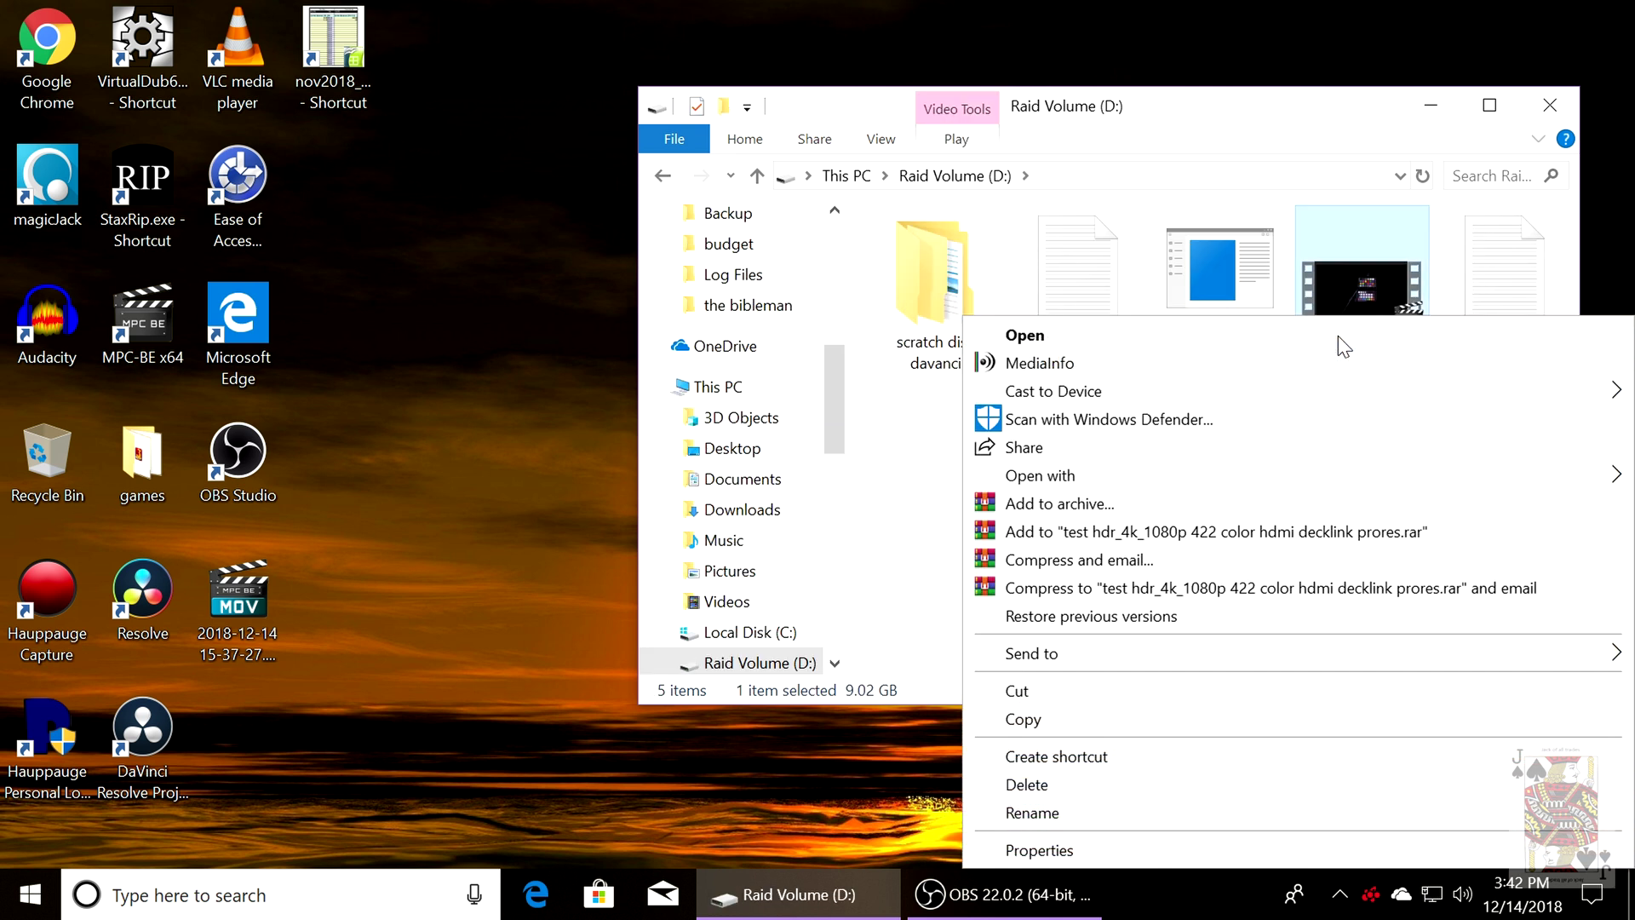
pyautogui.click(1075, 367)
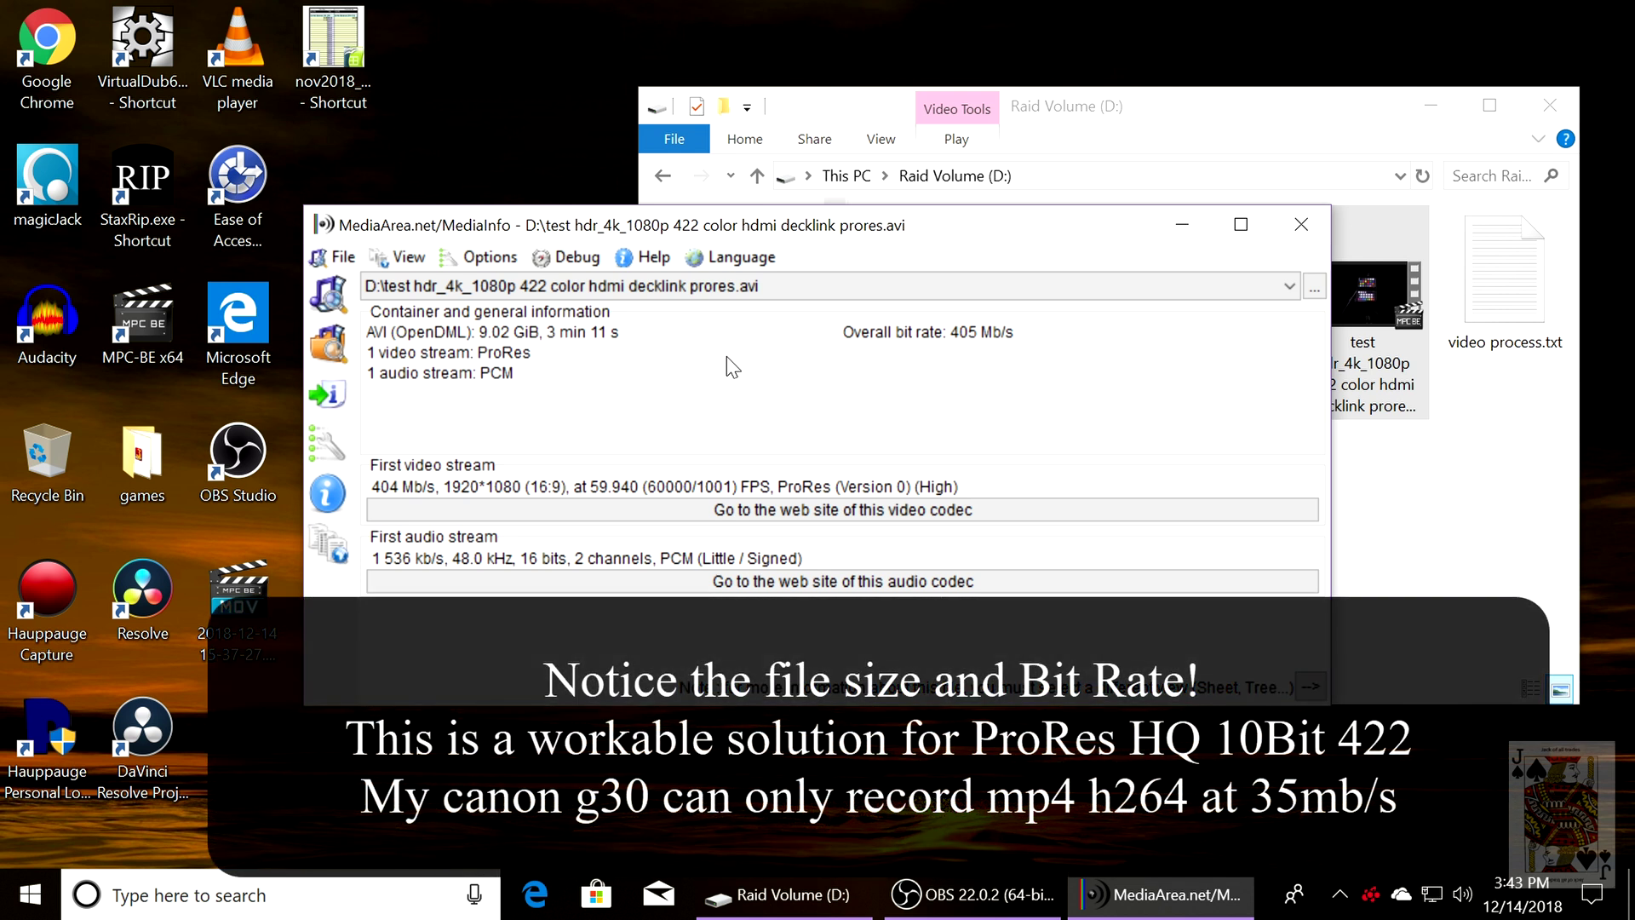
# Switch MediaInfo to the HTML report view and maximize the window.
pyautogui.click(402, 256)
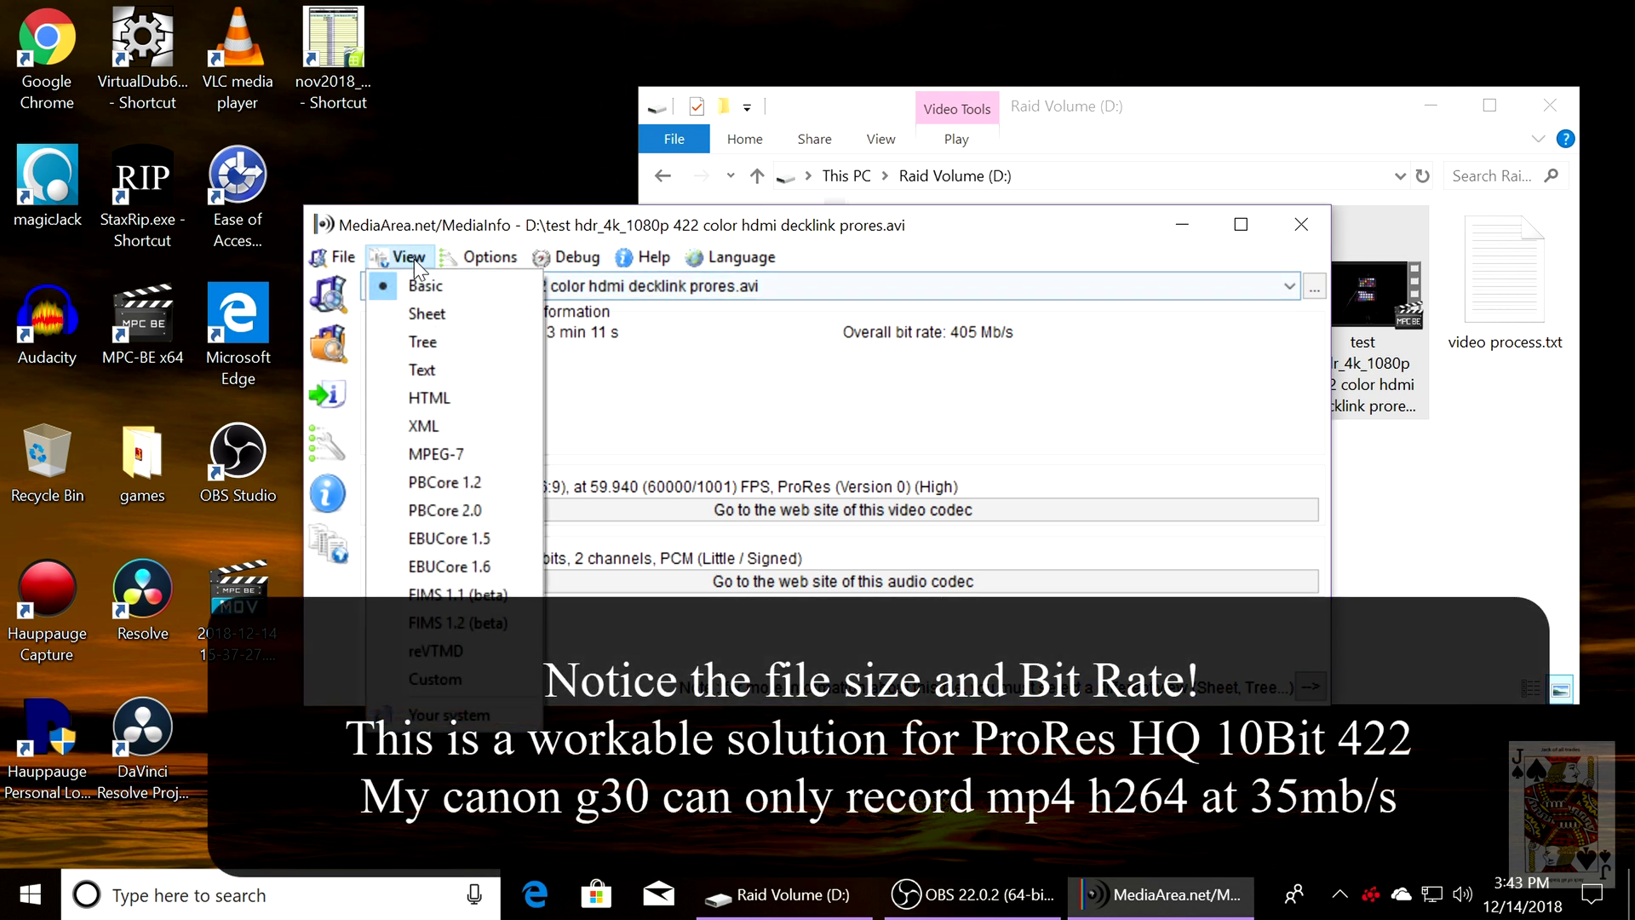
pyautogui.click(457, 416)
pyautogui.click(1241, 224)
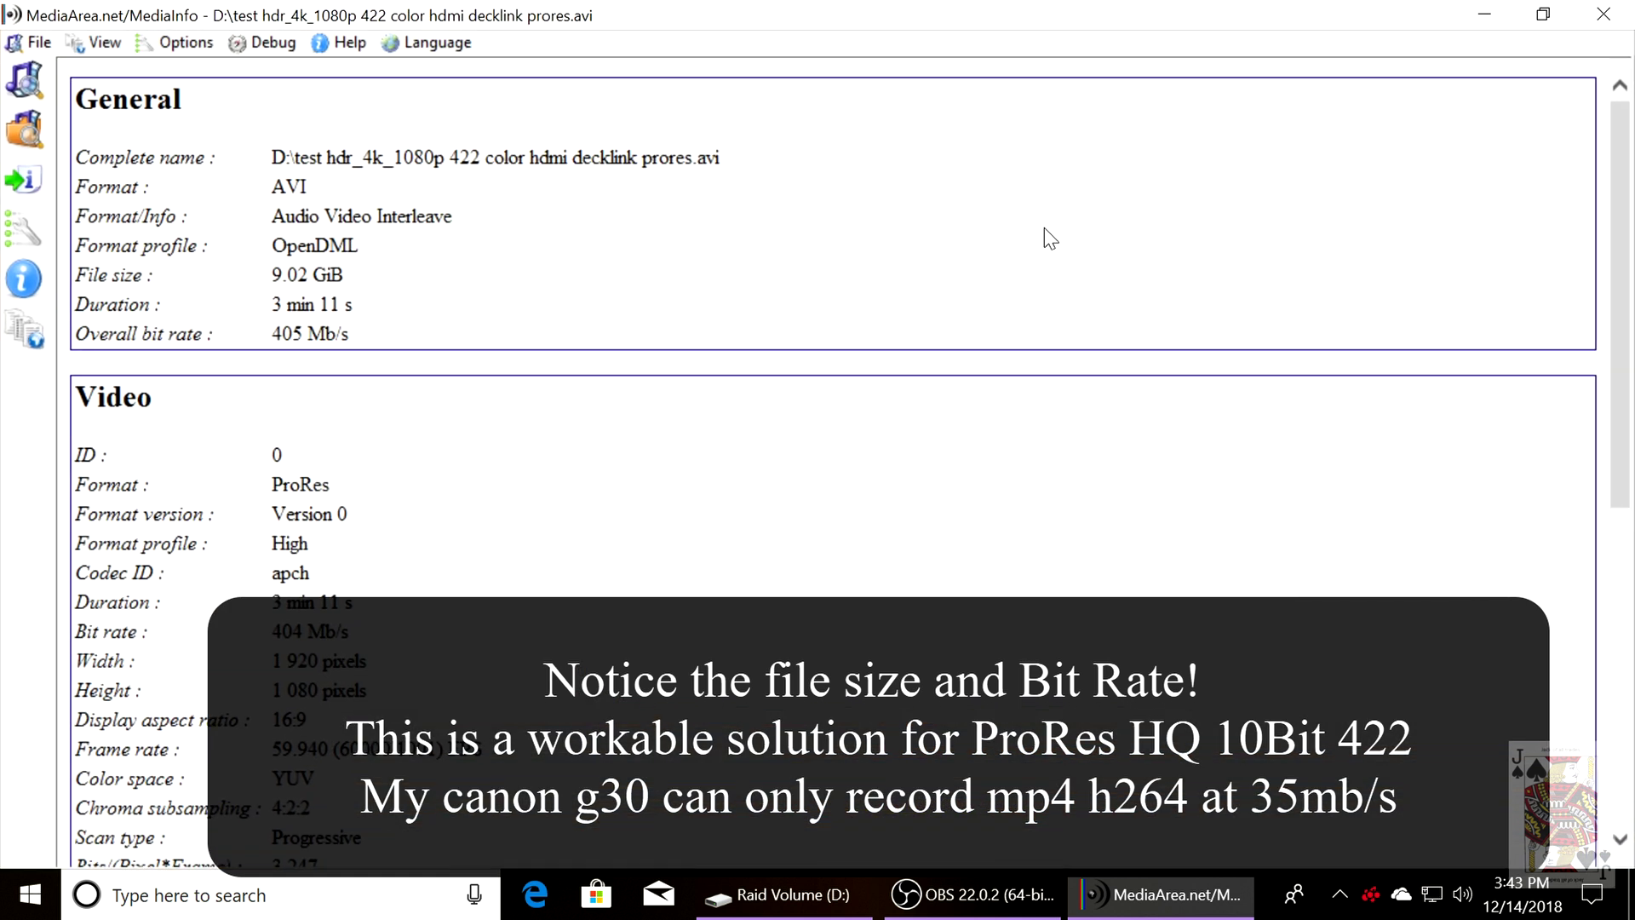
# Scroll the report and highlight the 4:2:2, stream size and ProRes values.
pyautogui.scroll(-4, 519, 507)
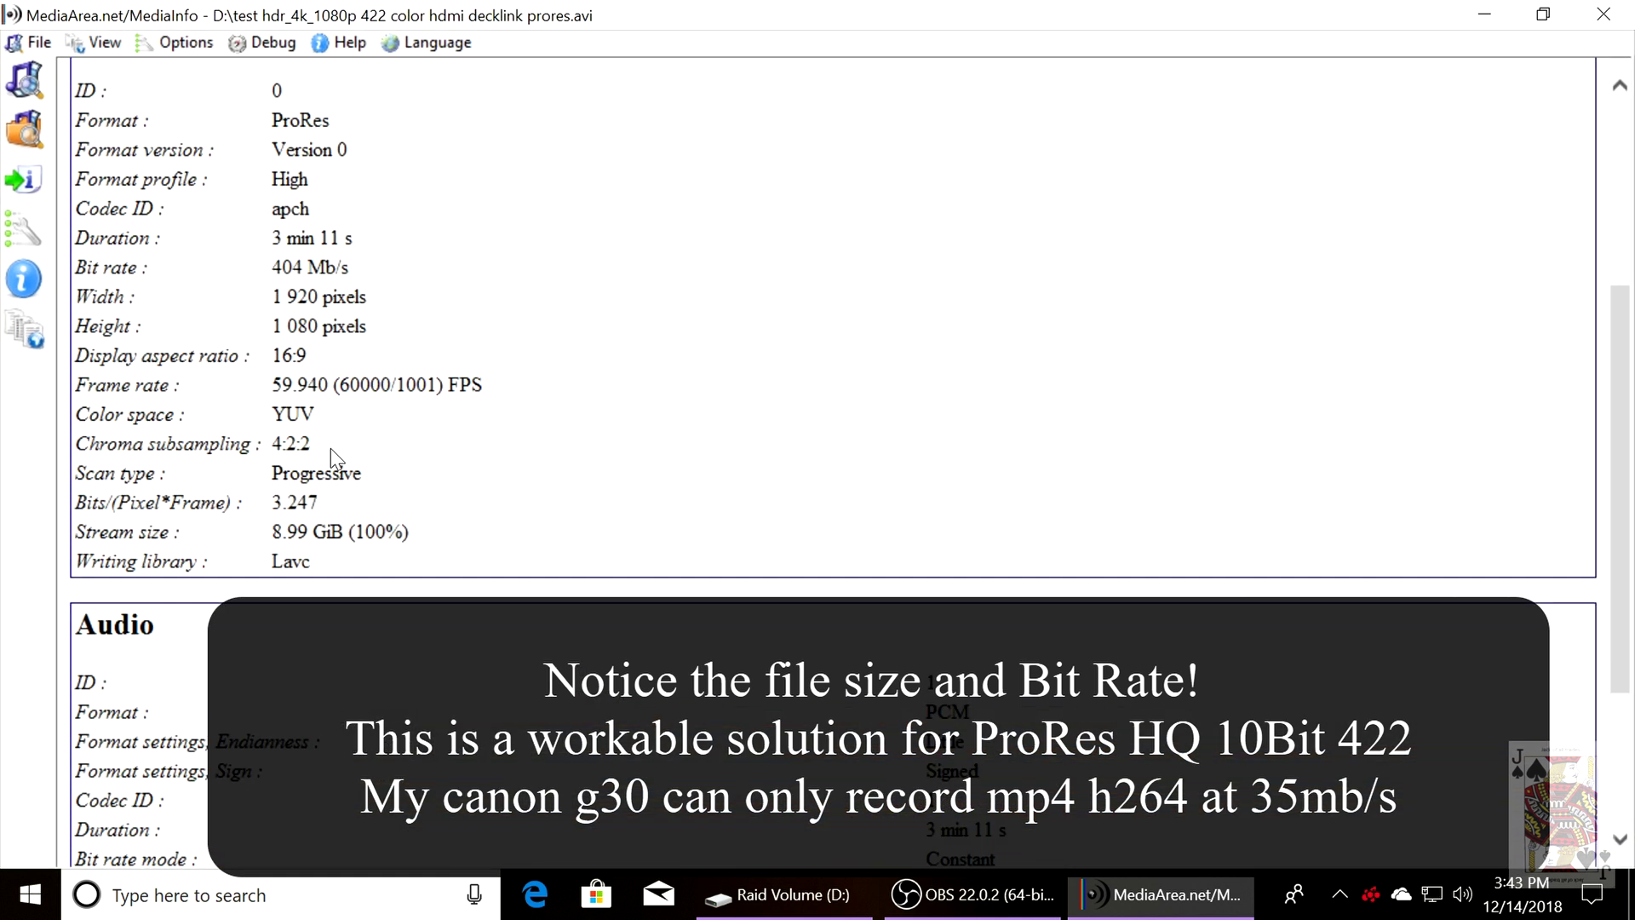
pyautogui.moveTo(272, 443); pyautogui.dragTo(376, 452)
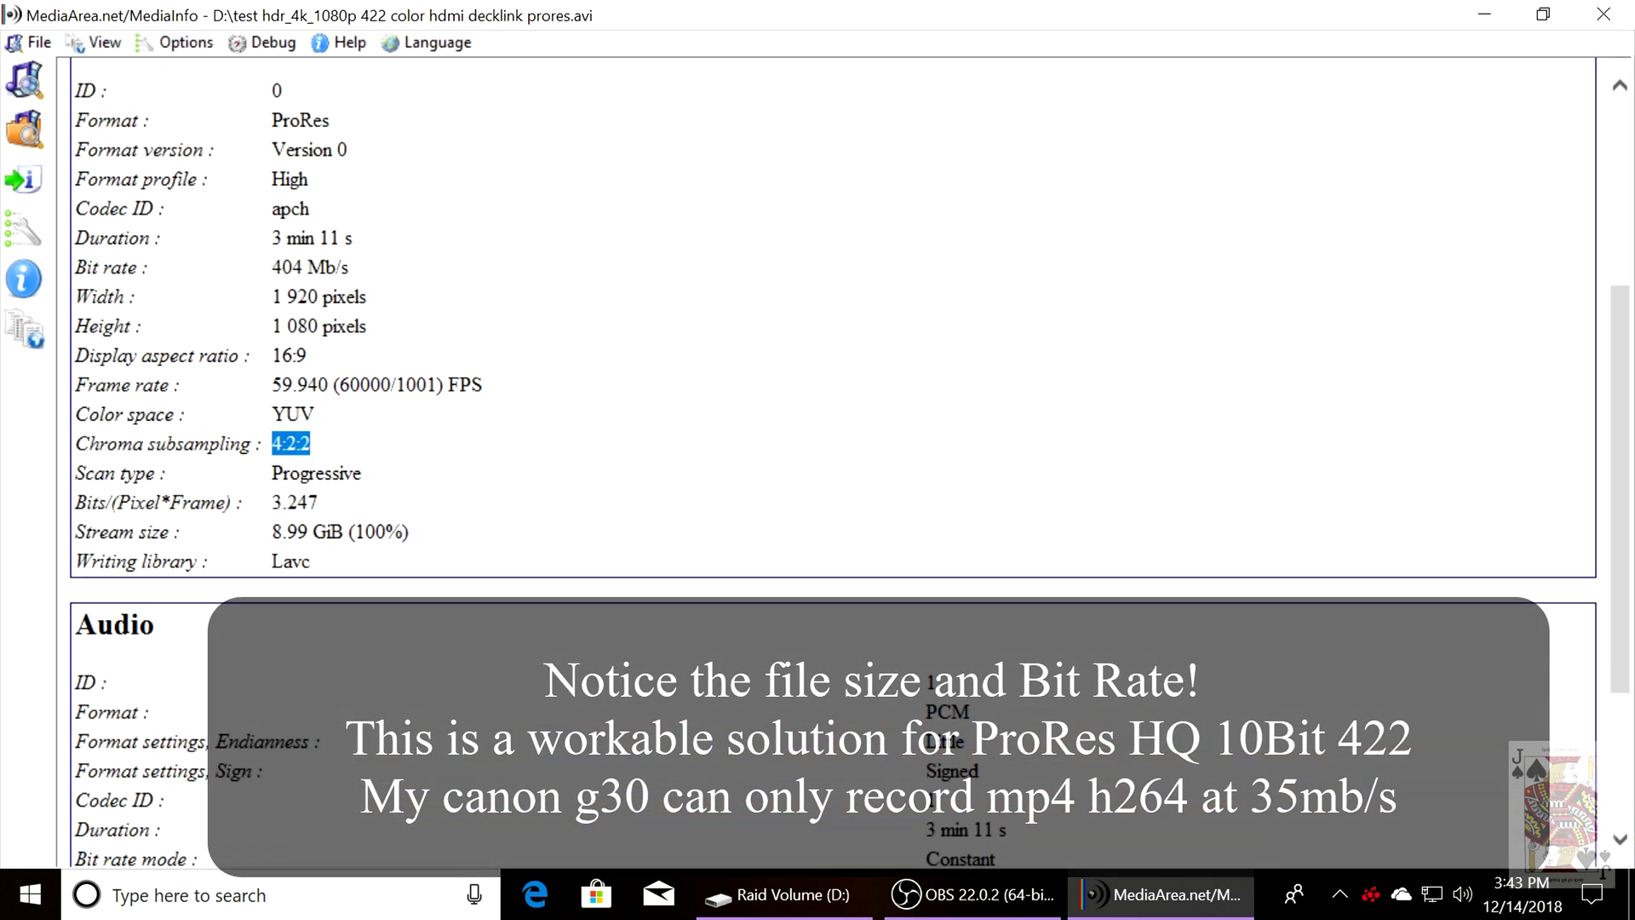
pyautogui.moveTo(273, 534); pyautogui.dragTo(409, 534)
pyautogui.scroll(3, 416, 525)
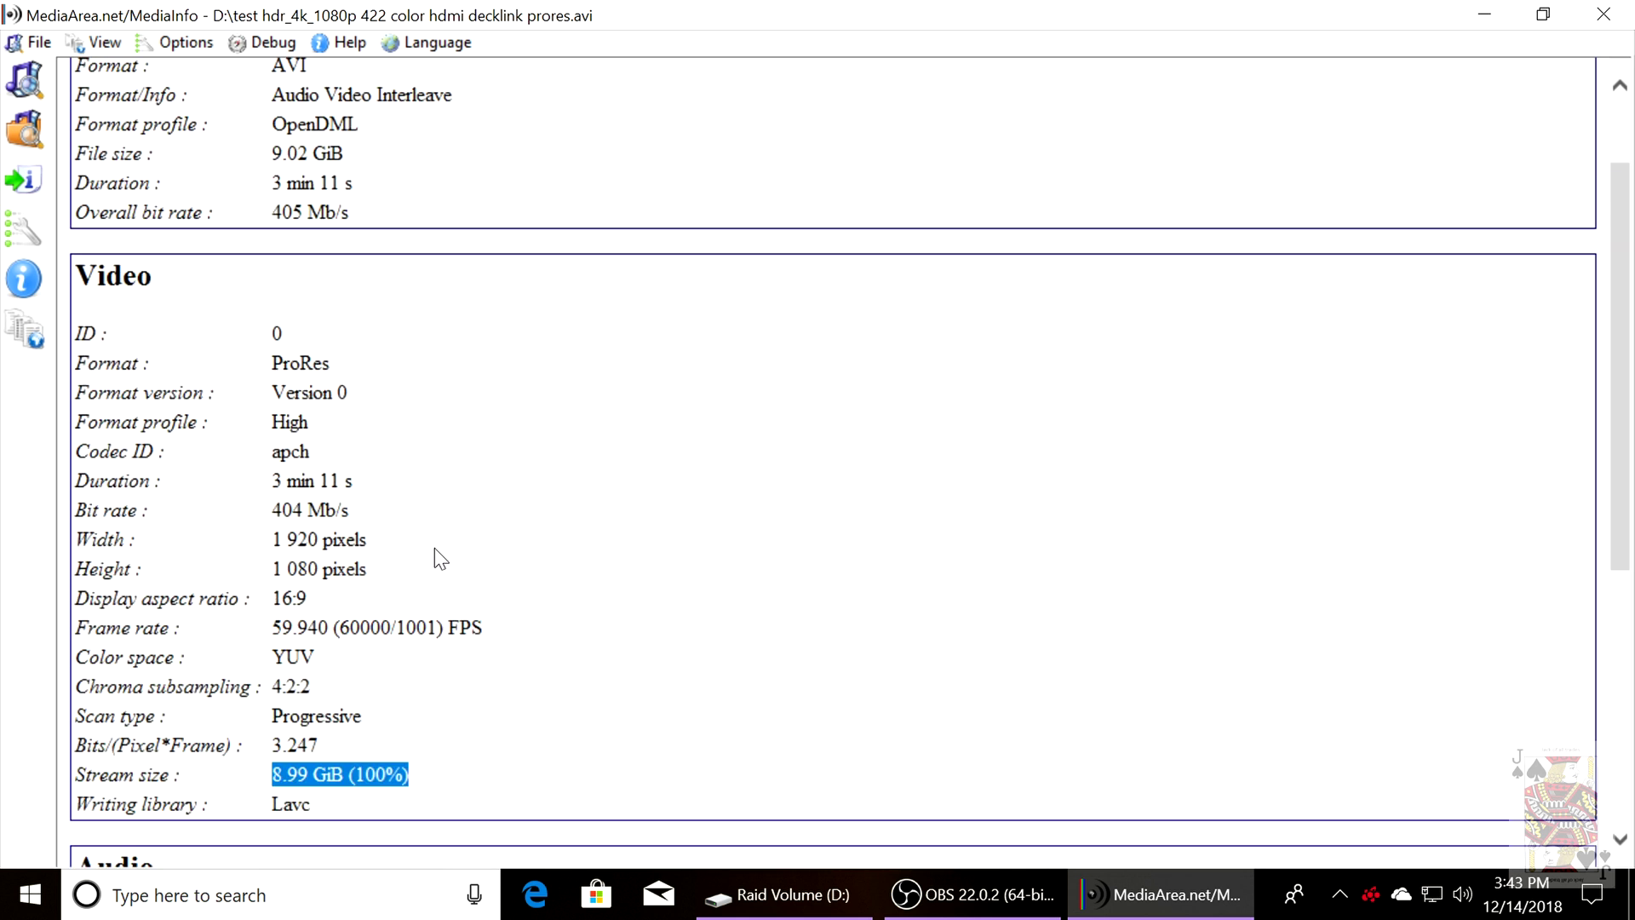
pyautogui.scroll(-4, 434, 548)
pyautogui.scroll(4, 437, 559)
pyautogui.moveTo(271, 363); pyautogui.dragTo(382, 371)
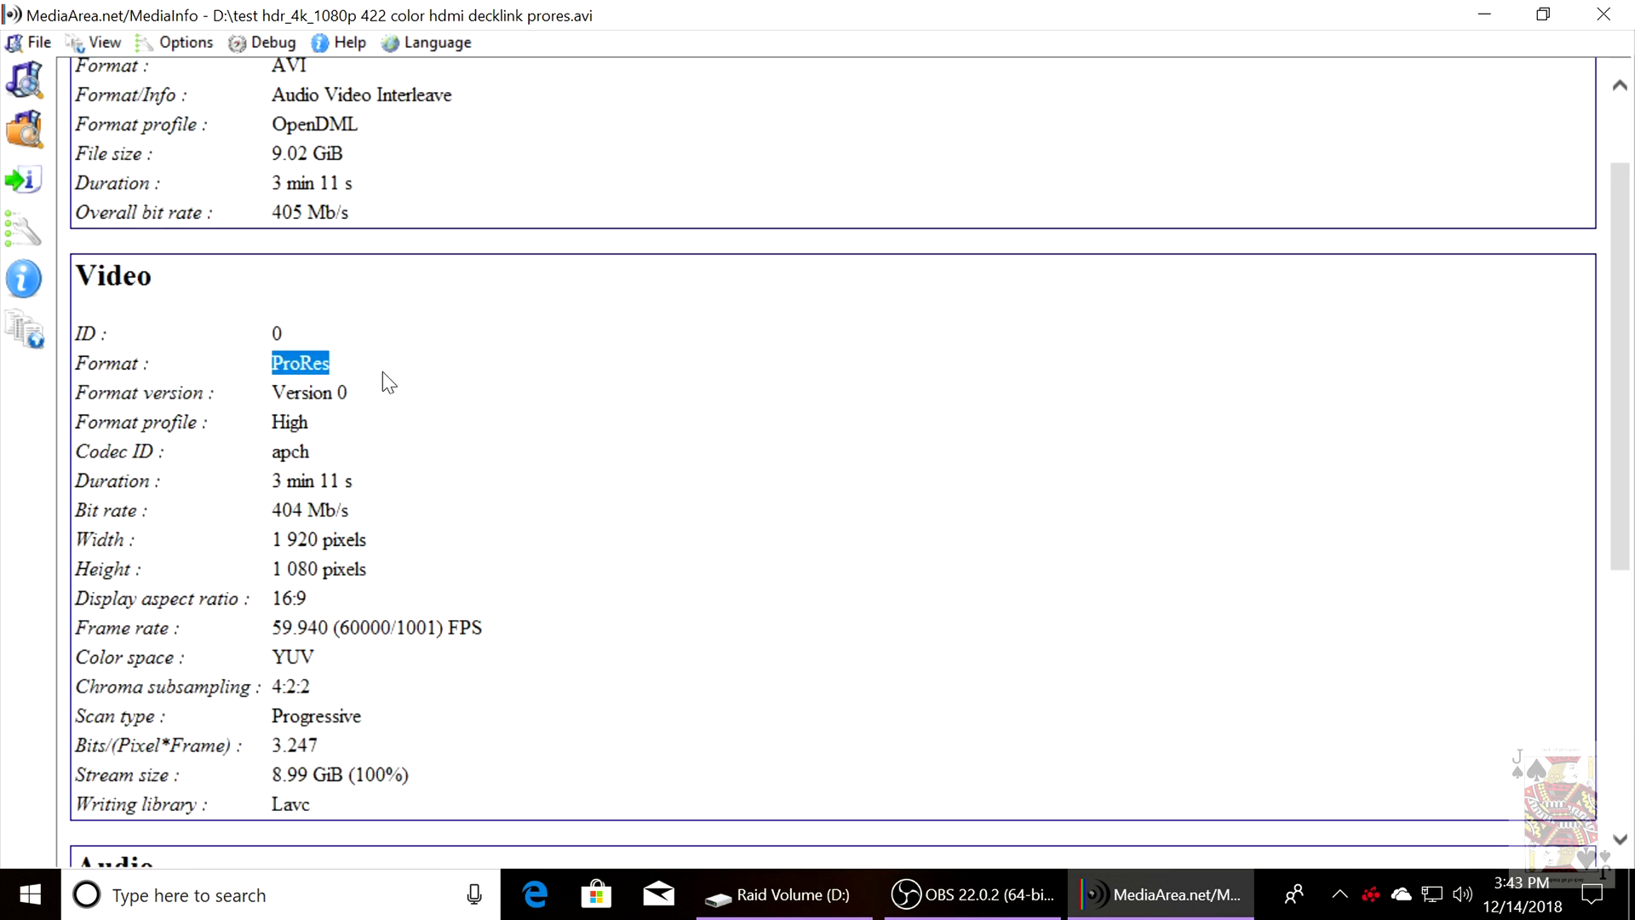
pyautogui.scroll(-1, 488, 584)
pyautogui.scroll(-4, 488, 584)
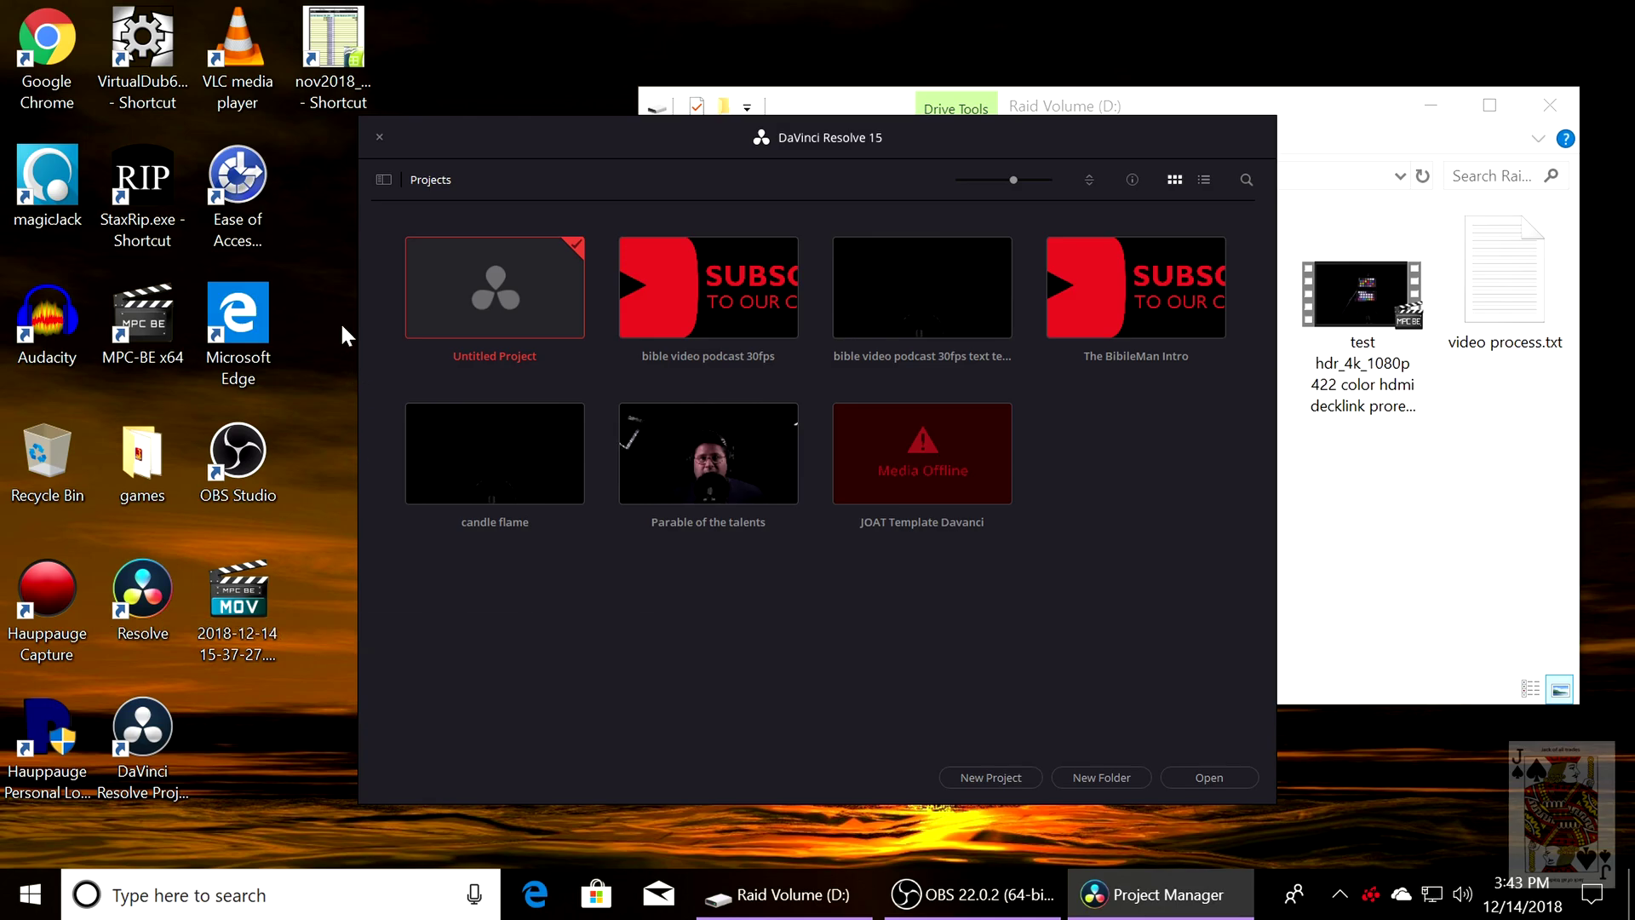
# Open the Untitled Project and look through the Timeline and Trim menus.
pyautogui.doubleClick(457, 296)
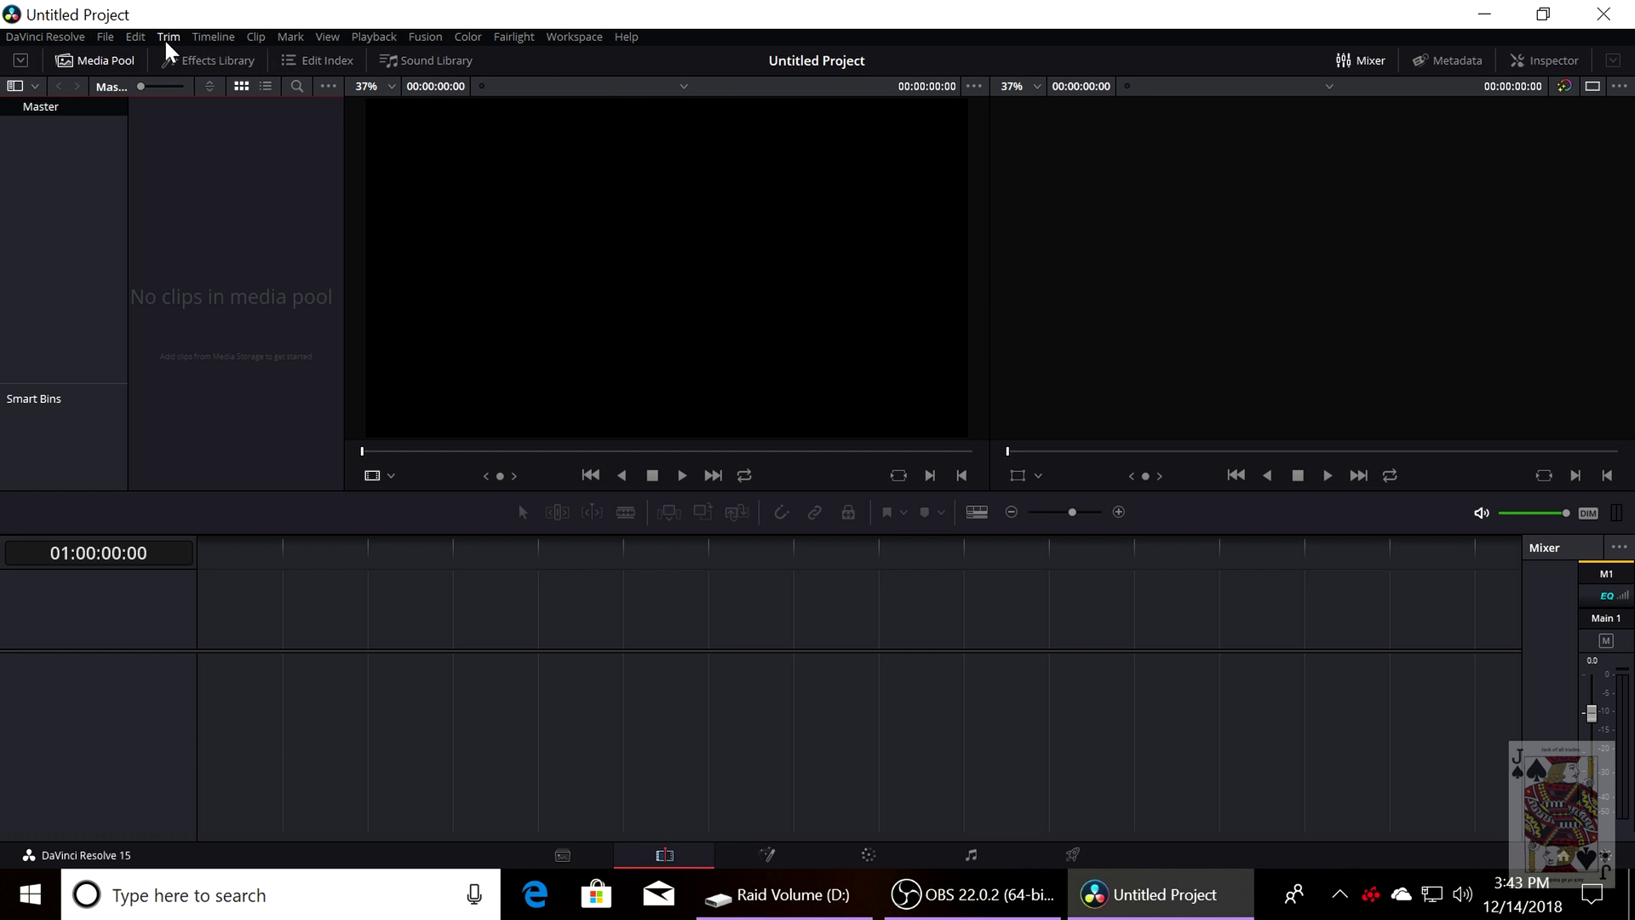
pyautogui.click(204, 39)
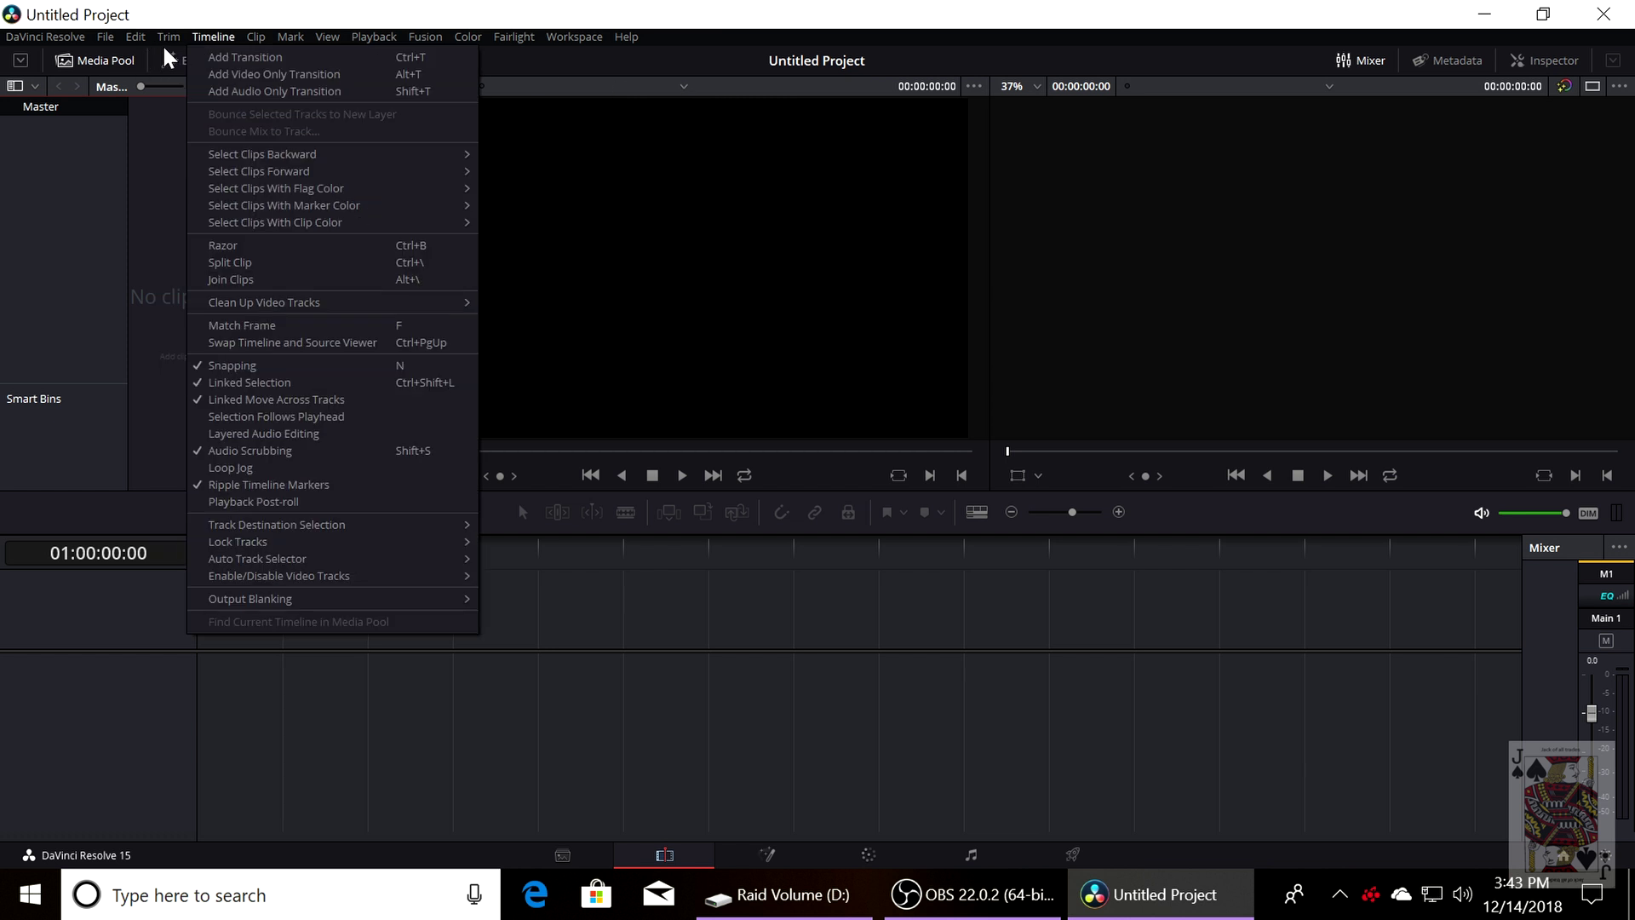
pyautogui.click(169, 40)
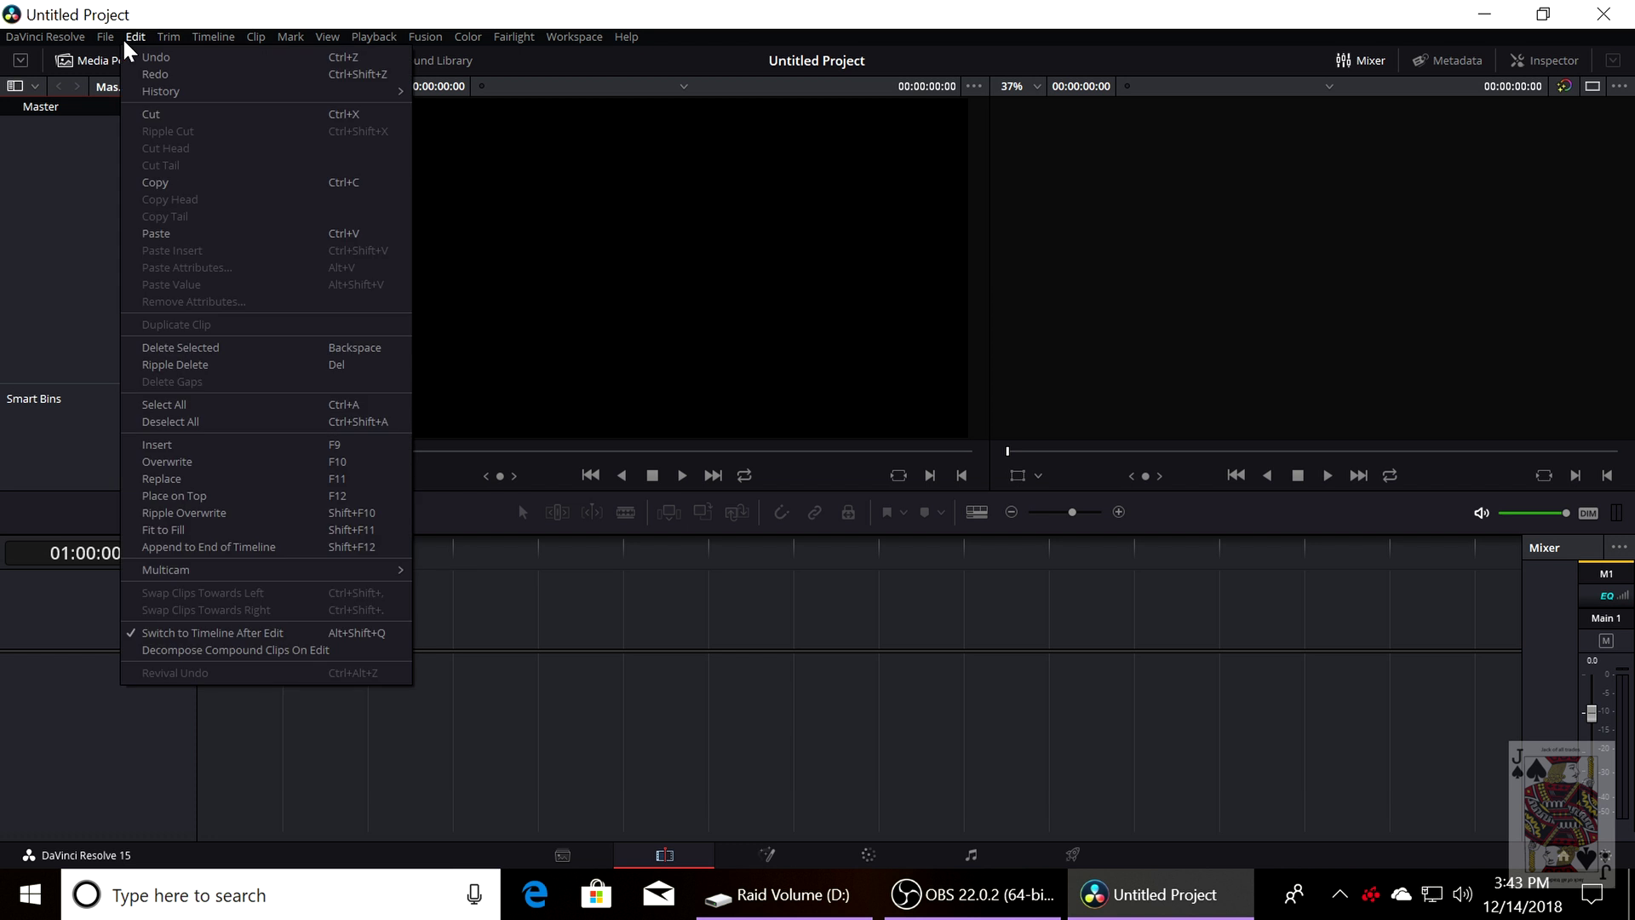
pyautogui.moveTo(102, 42)
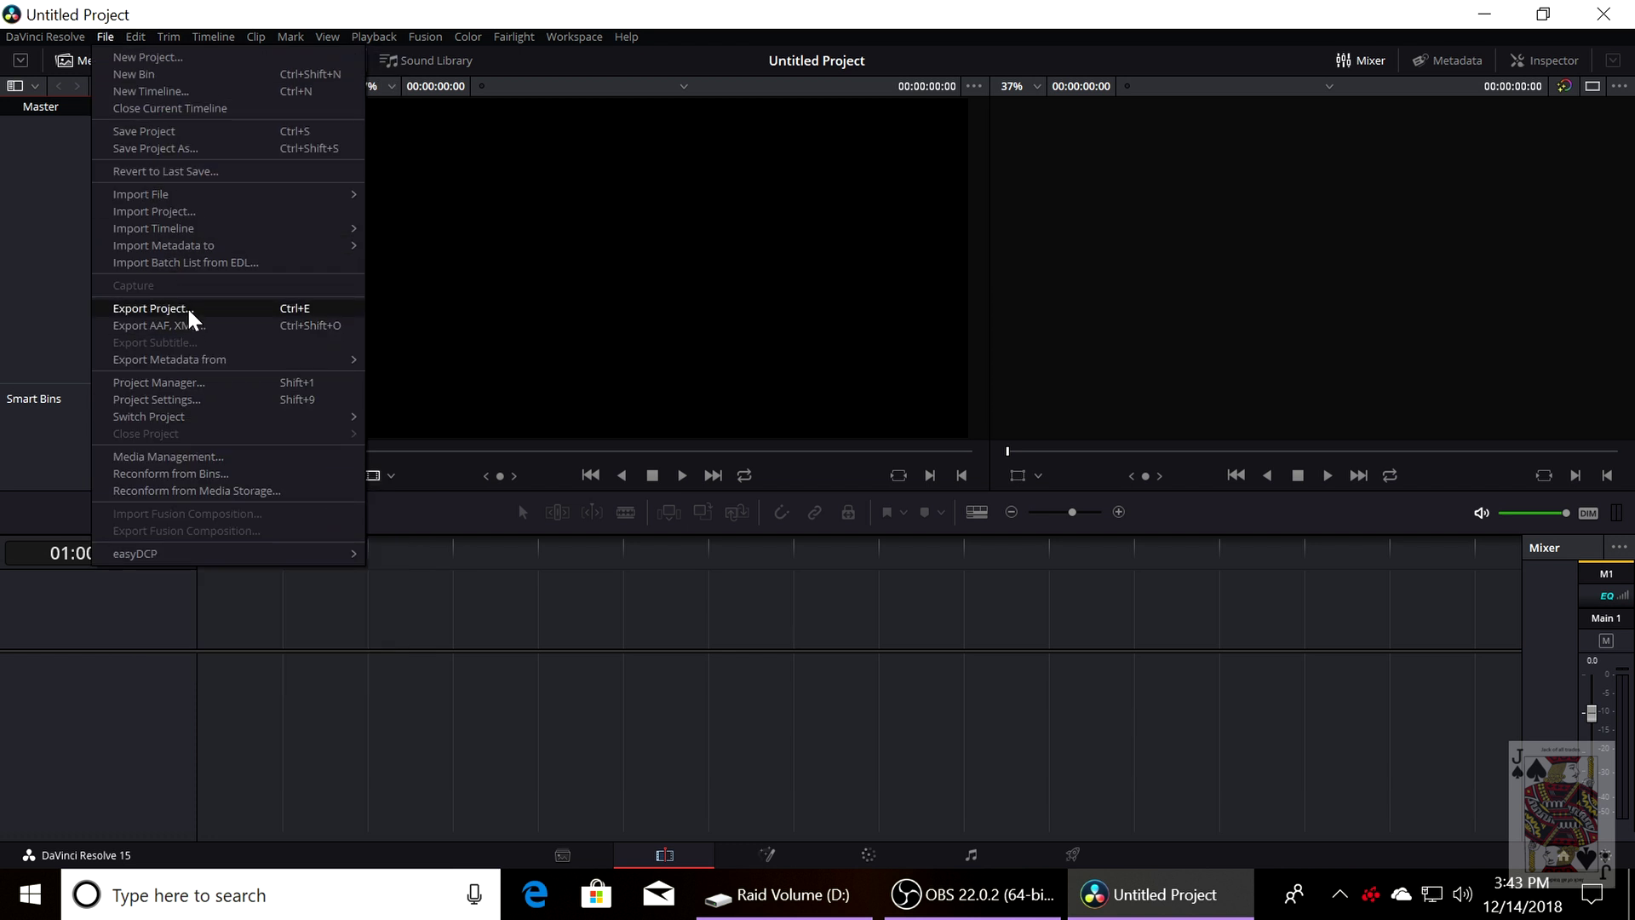
# In Master Settings, set timeline frame rate 29.97 and playback frame rate 29.97, then save.
pyautogui.click(189, 399)
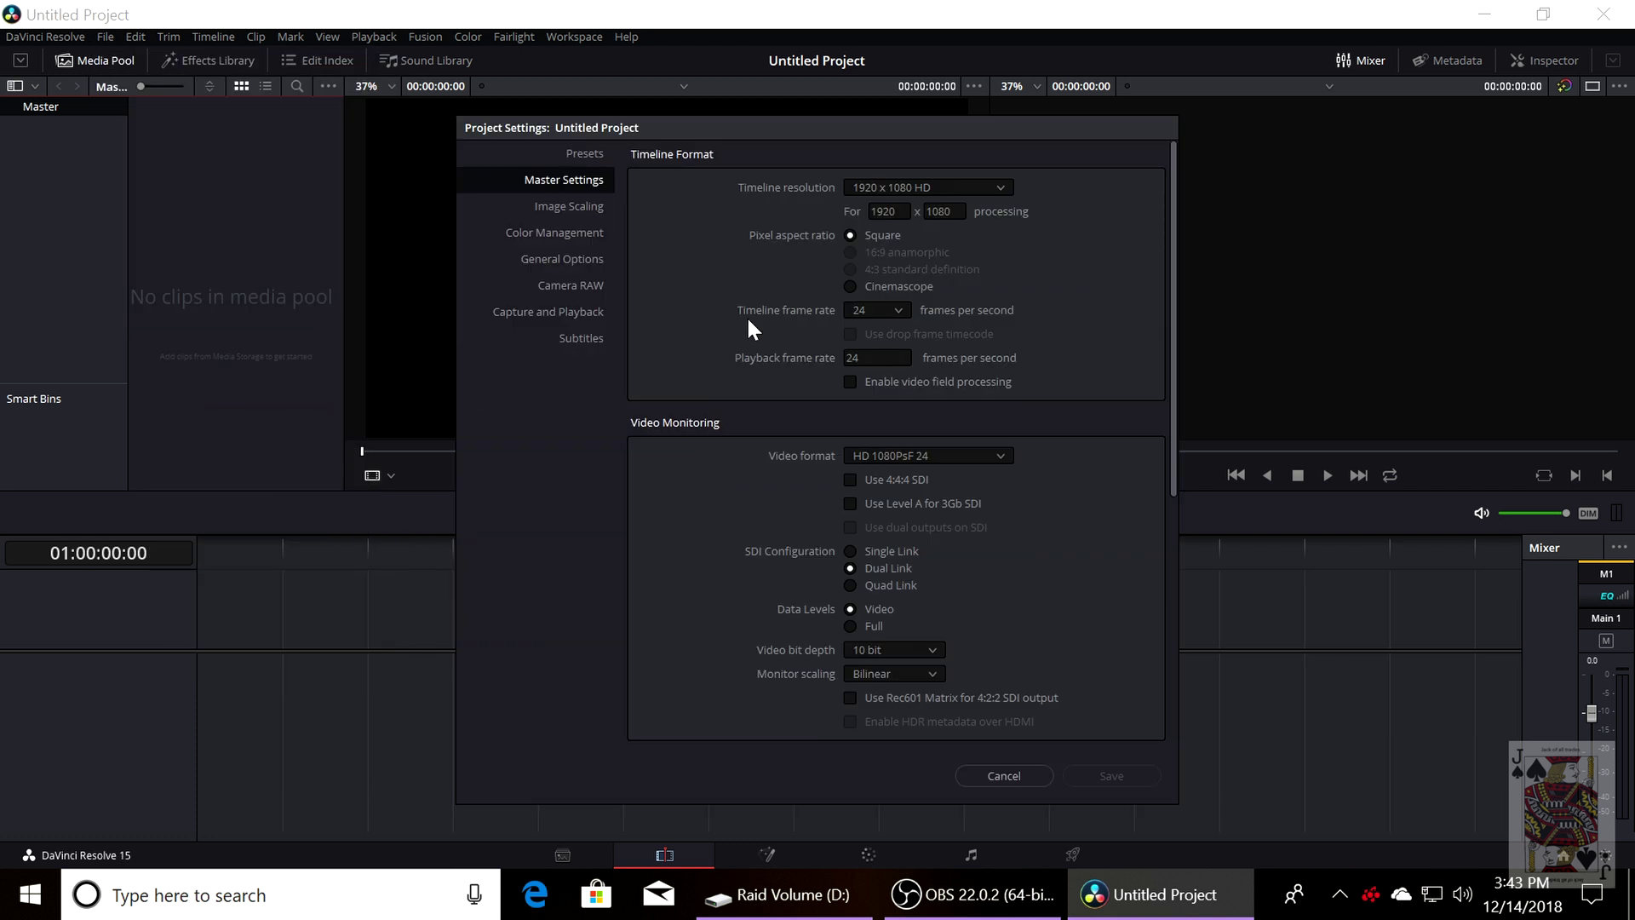
pyautogui.click(894, 310)
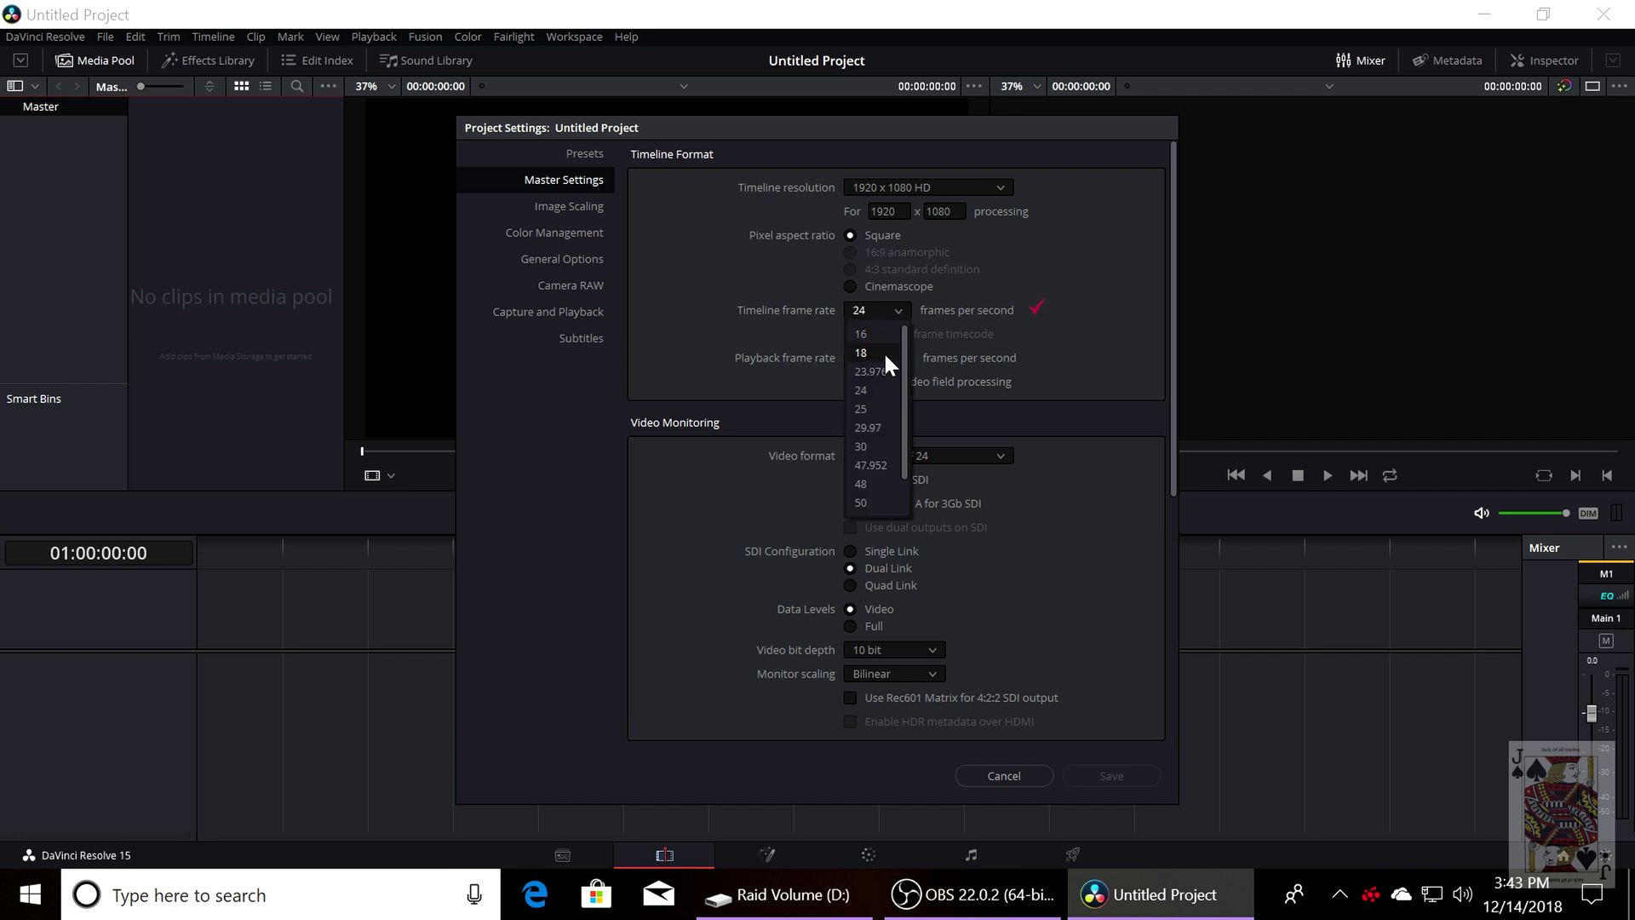
pyautogui.click(869, 428)
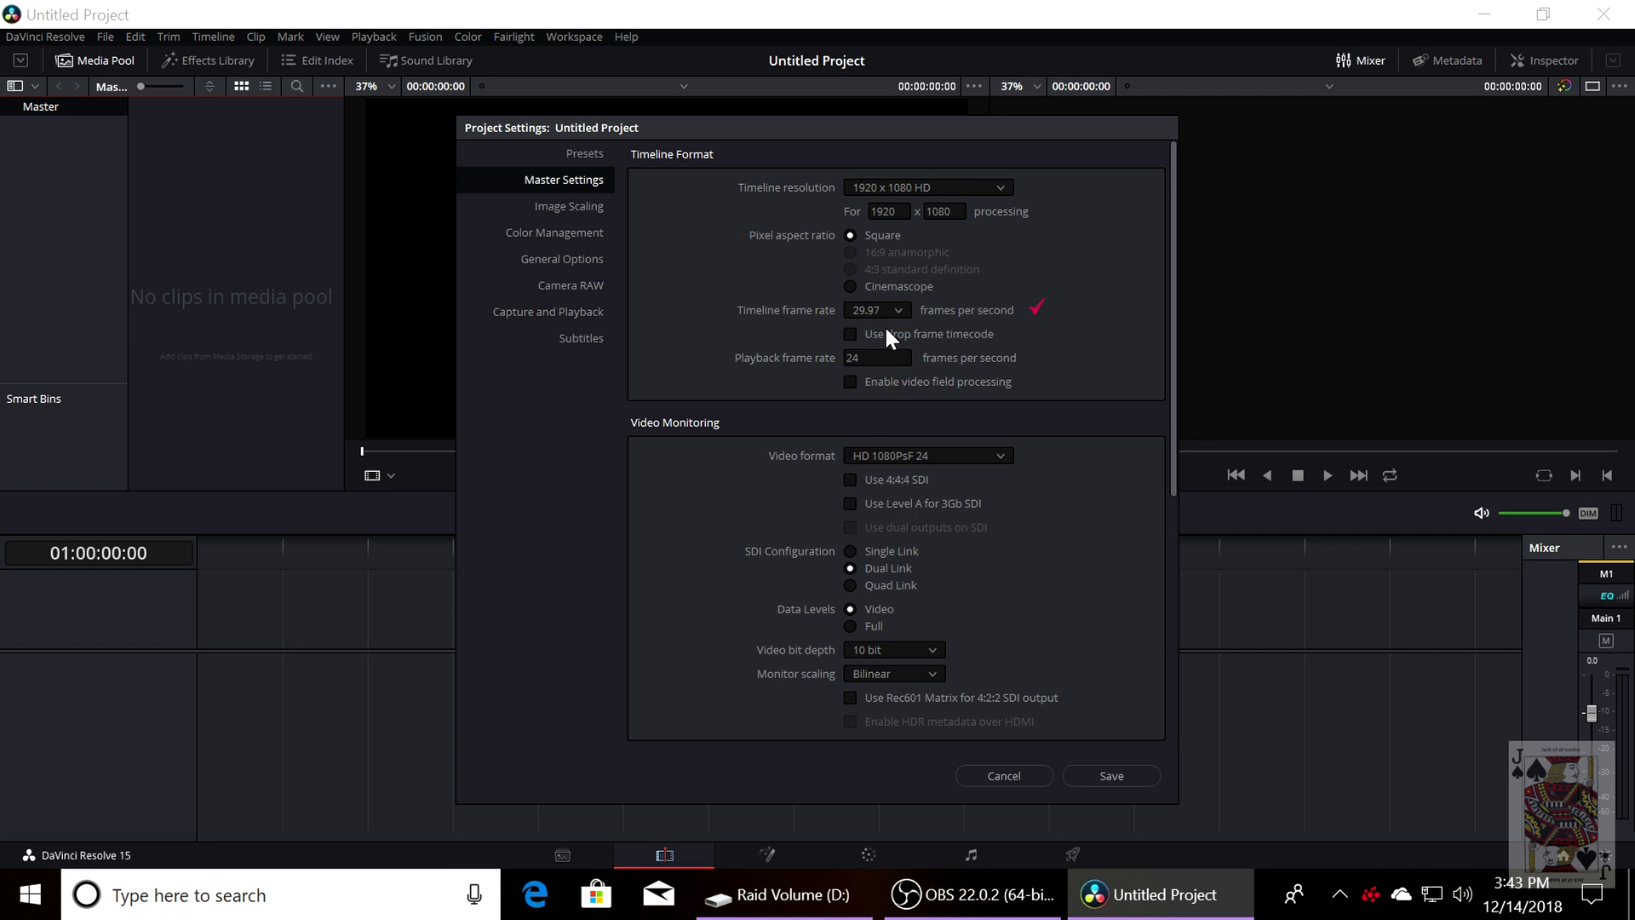
pyautogui.click(877, 357)
pyautogui.write('29.9')
pyautogui.press('BackSpace')
pyautogui.press('BackSpace')
pyautogui.write('.97')
pyautogui.click(1118, 404)
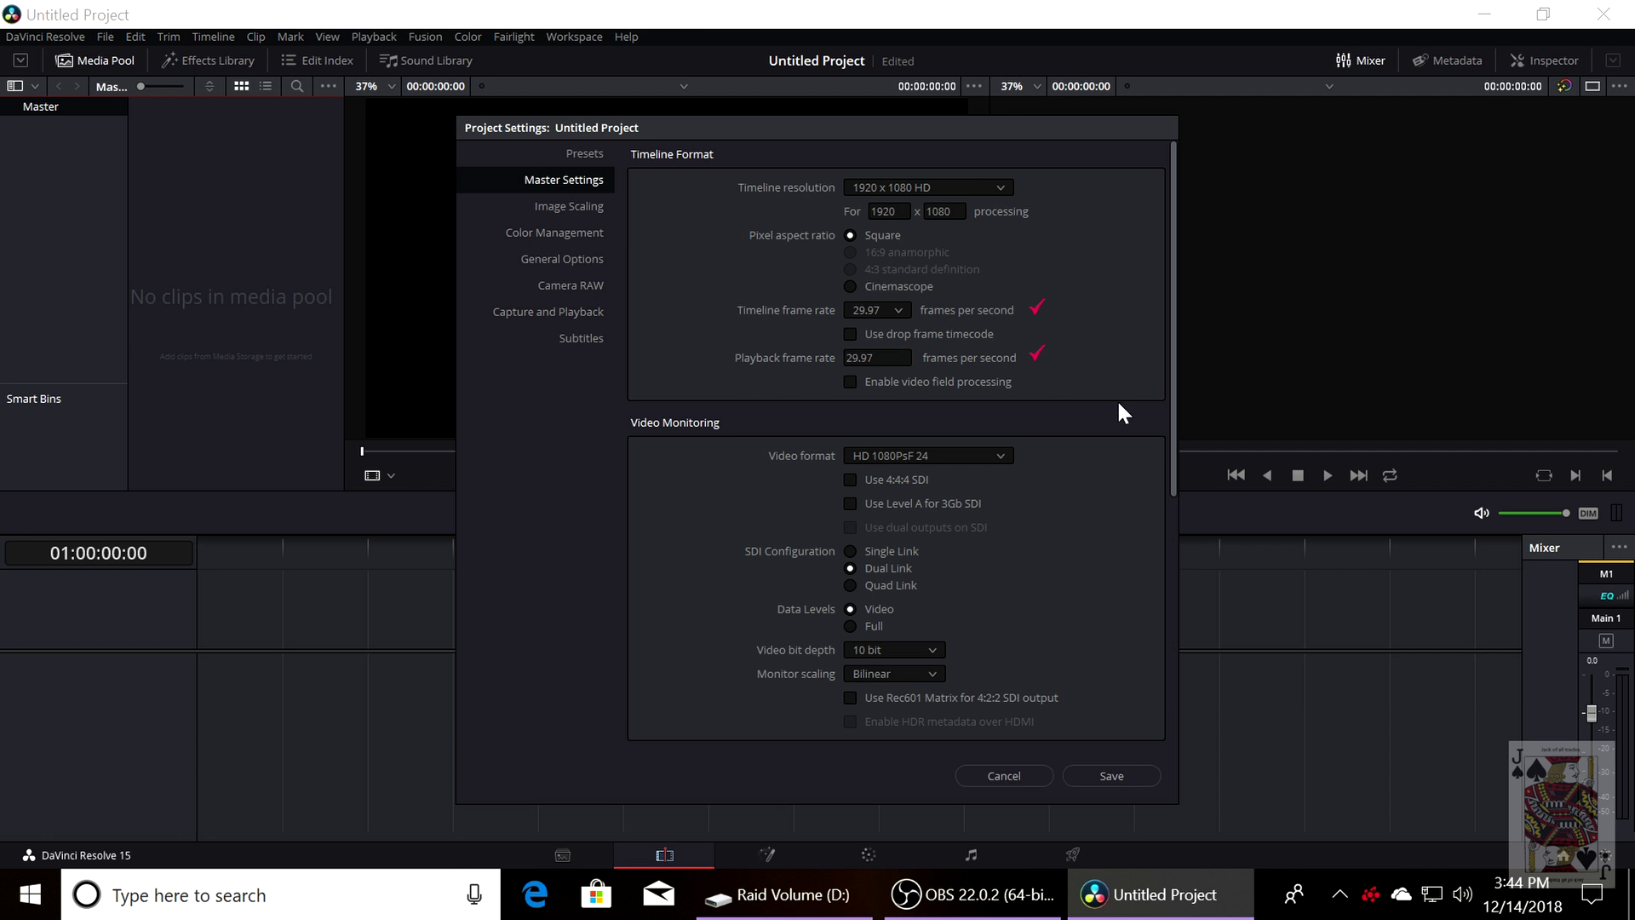
pyautogui.click(1106, 782)
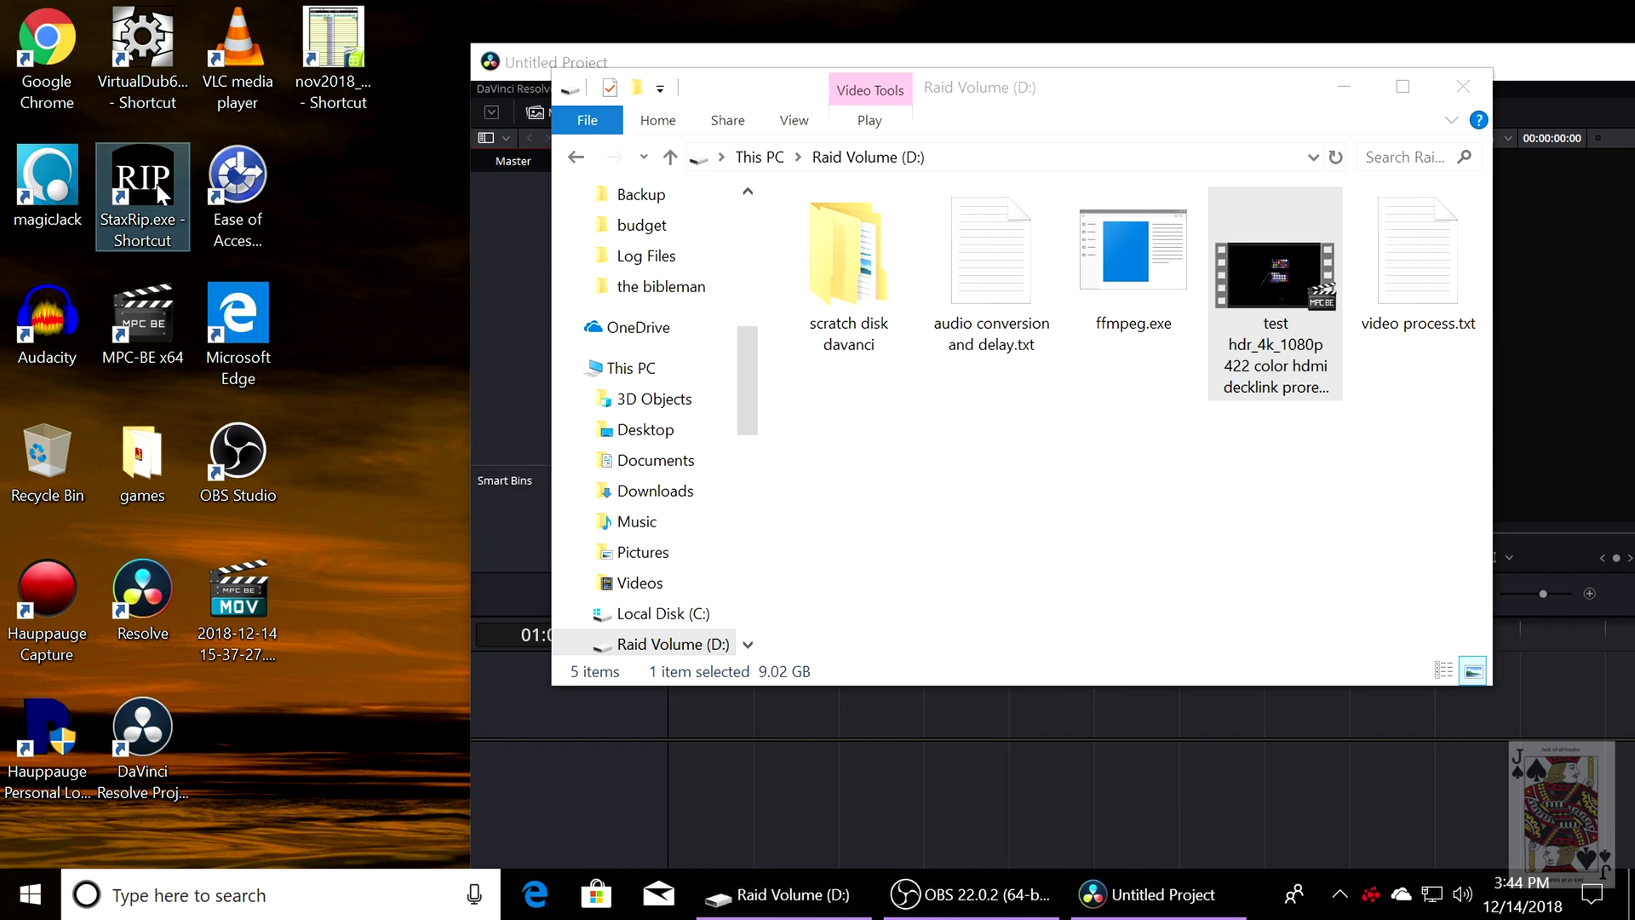
# Load the ProRes AVI into StaxRip and set the video encoder to Copy/Mux.
pyautogui.moveTo(1207, 277); pyautogui.dragTo(435, 240)
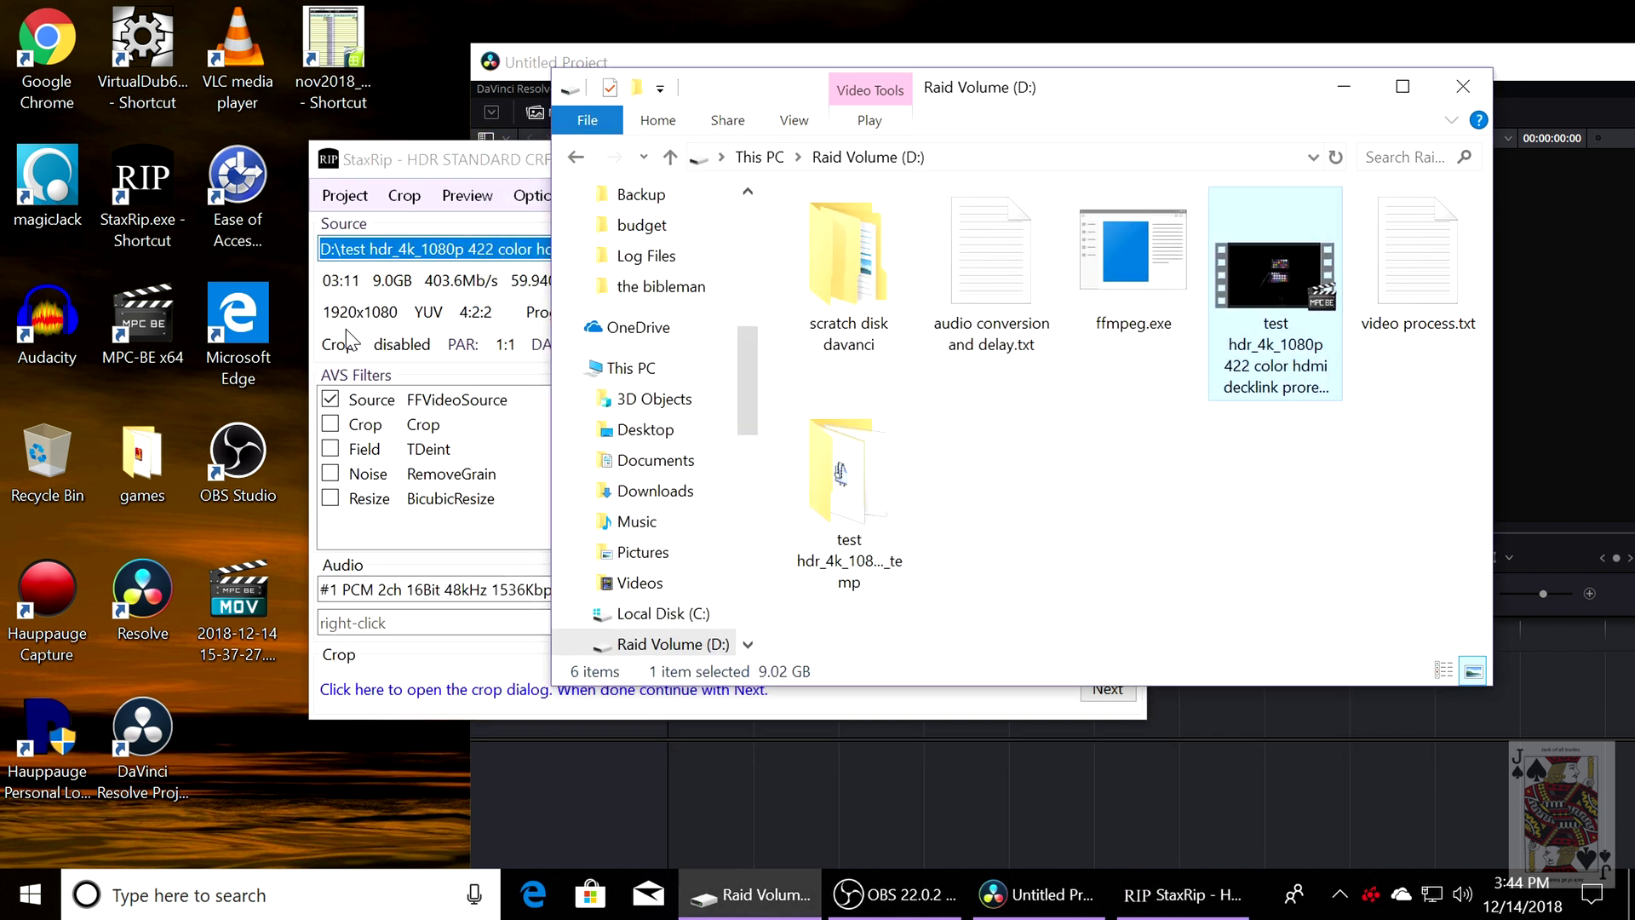
pyautogui.click(459, 169)
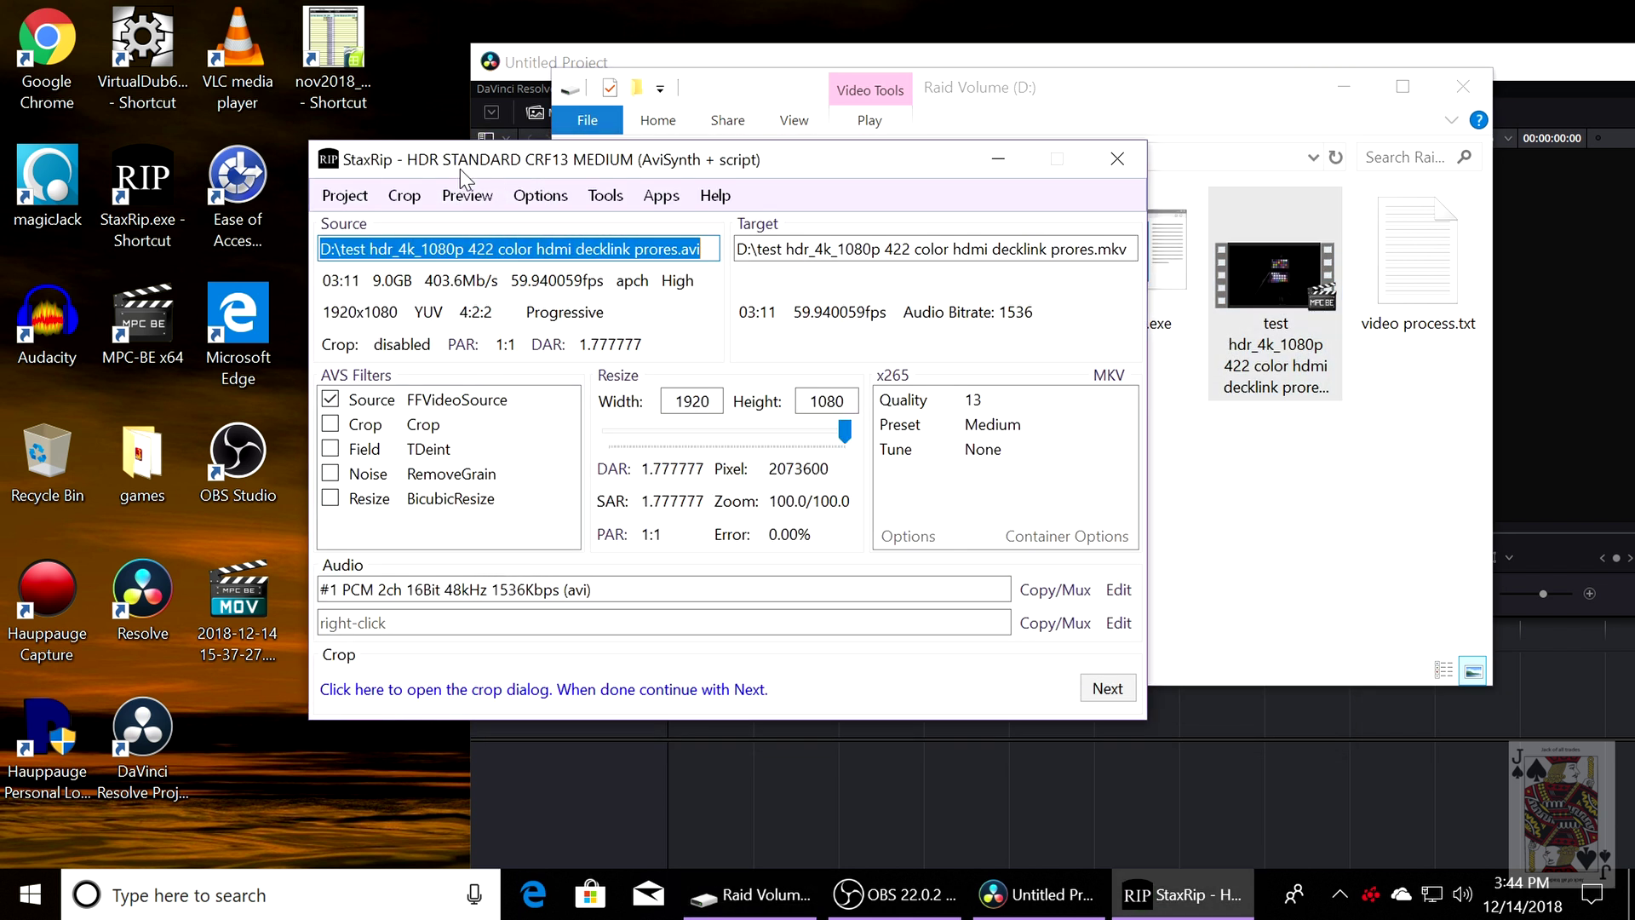
pyautogui.click(893, 375)
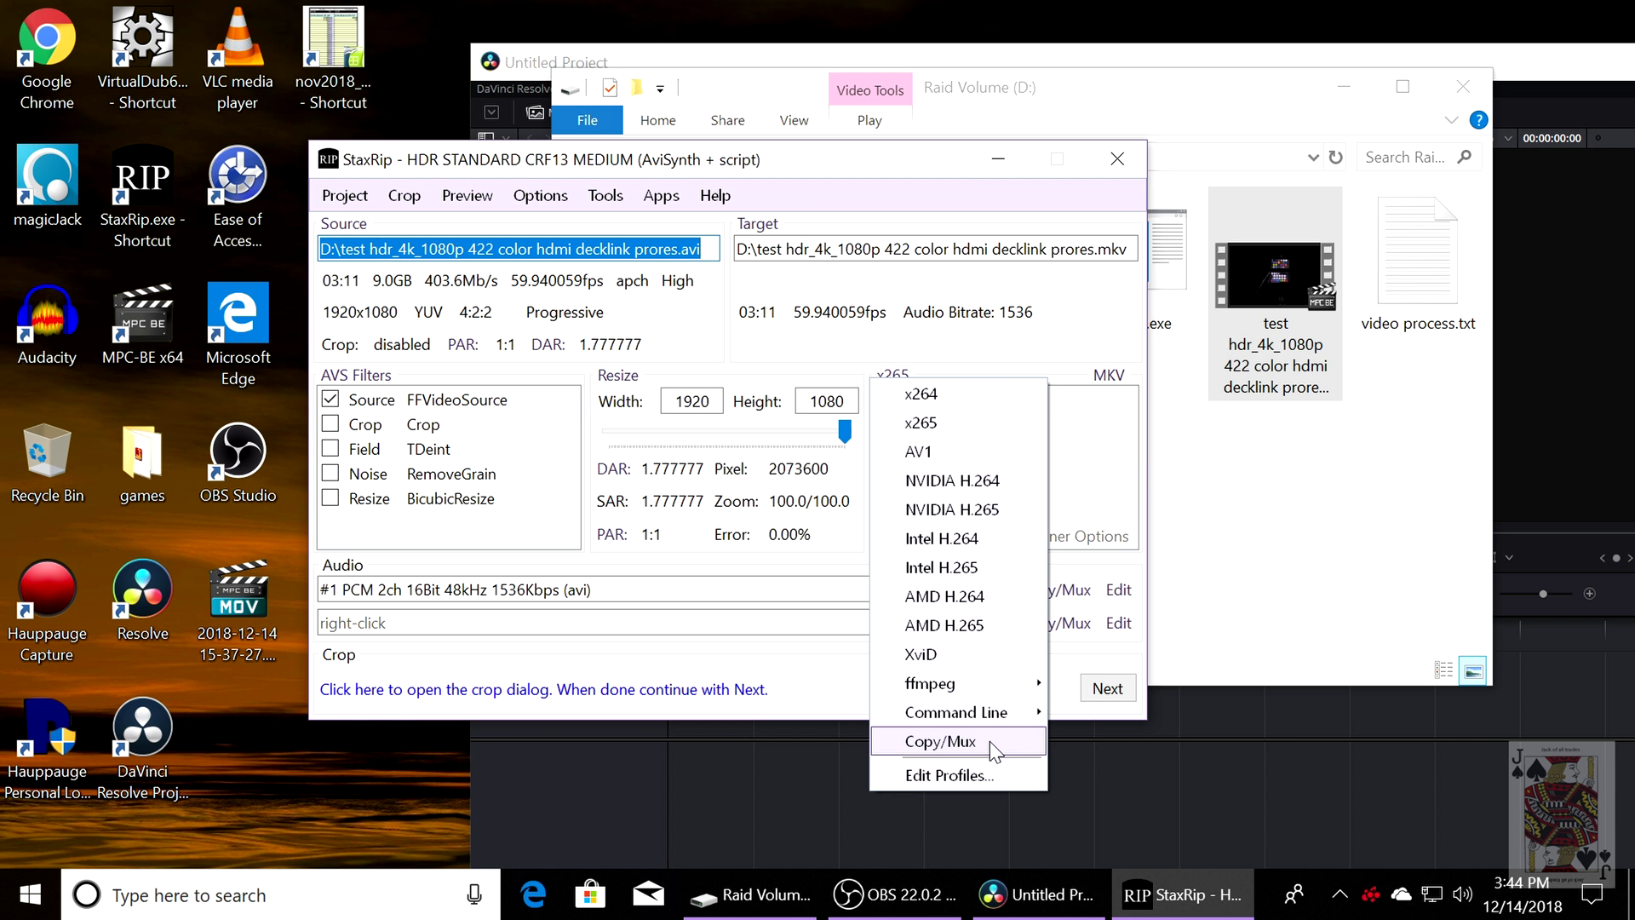
pyautogui.click(937, 741)
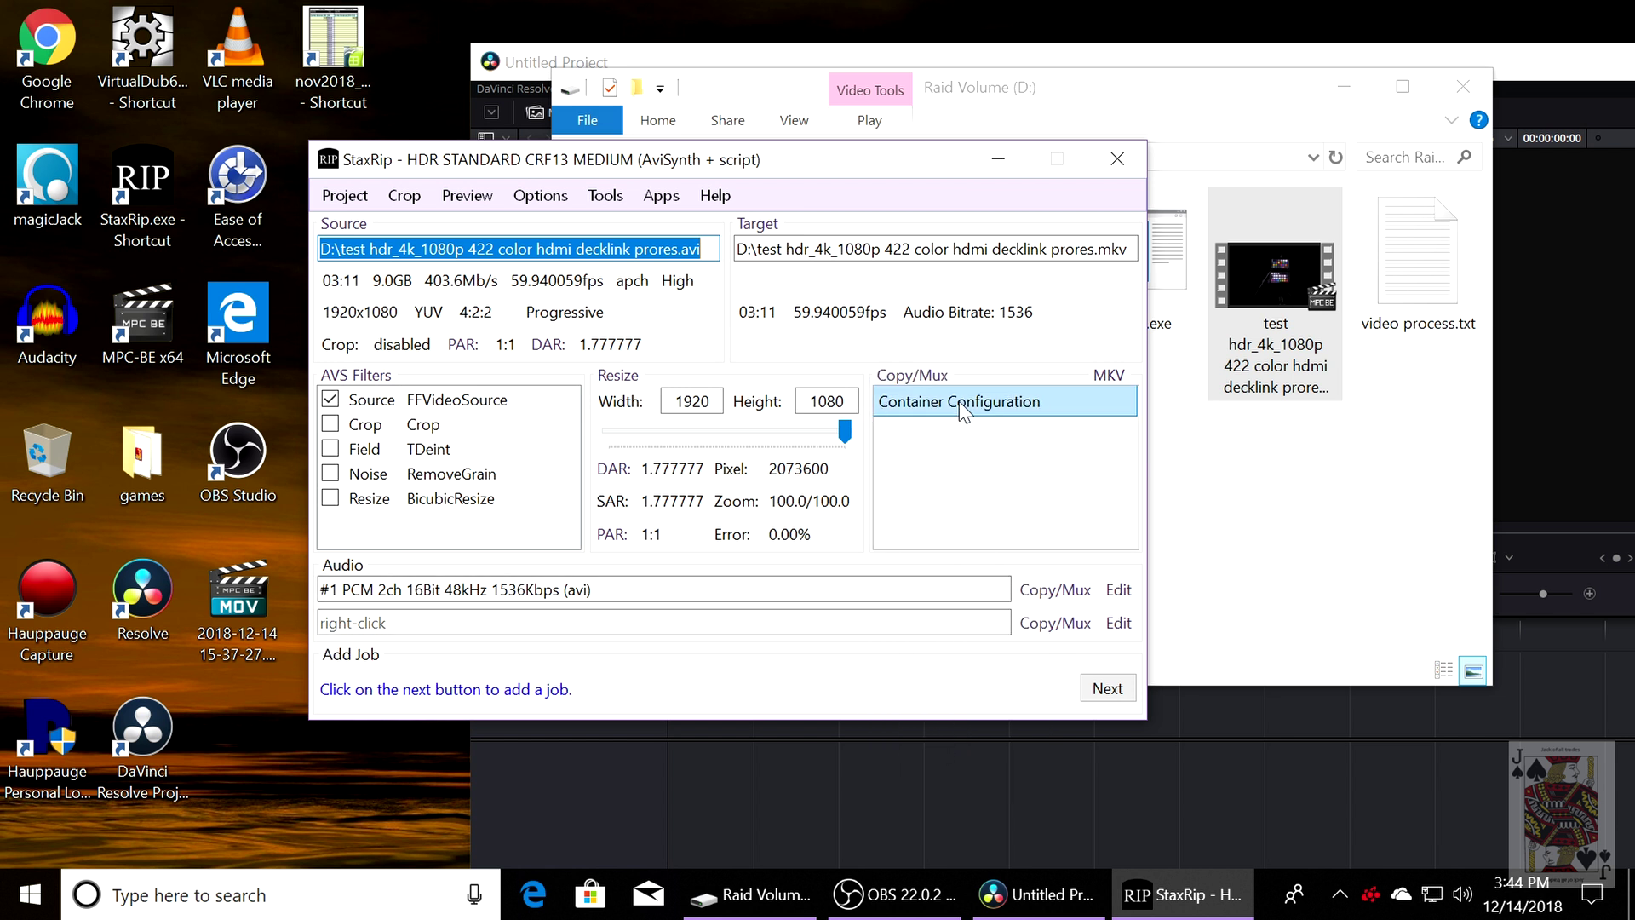
# Set the output container to ffmpeg MOV and confirm the target file ends in .mov.
pyautogui.click(1112, 375)
pyautogui.moveTo(1204, 473)
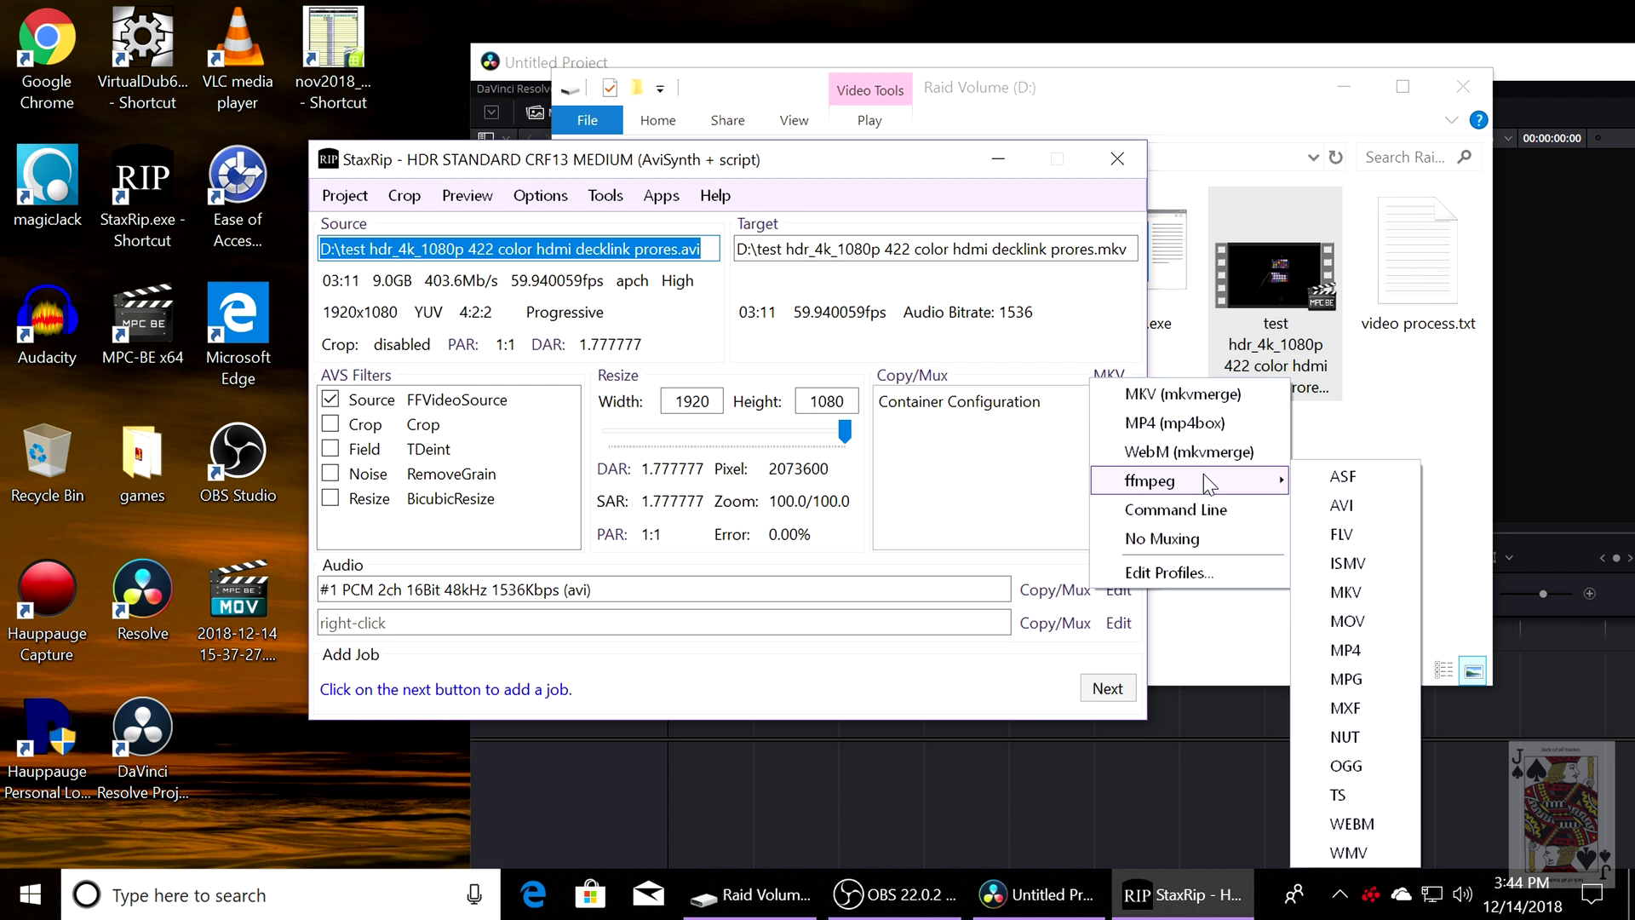
pyautogui.click(1355, 621)
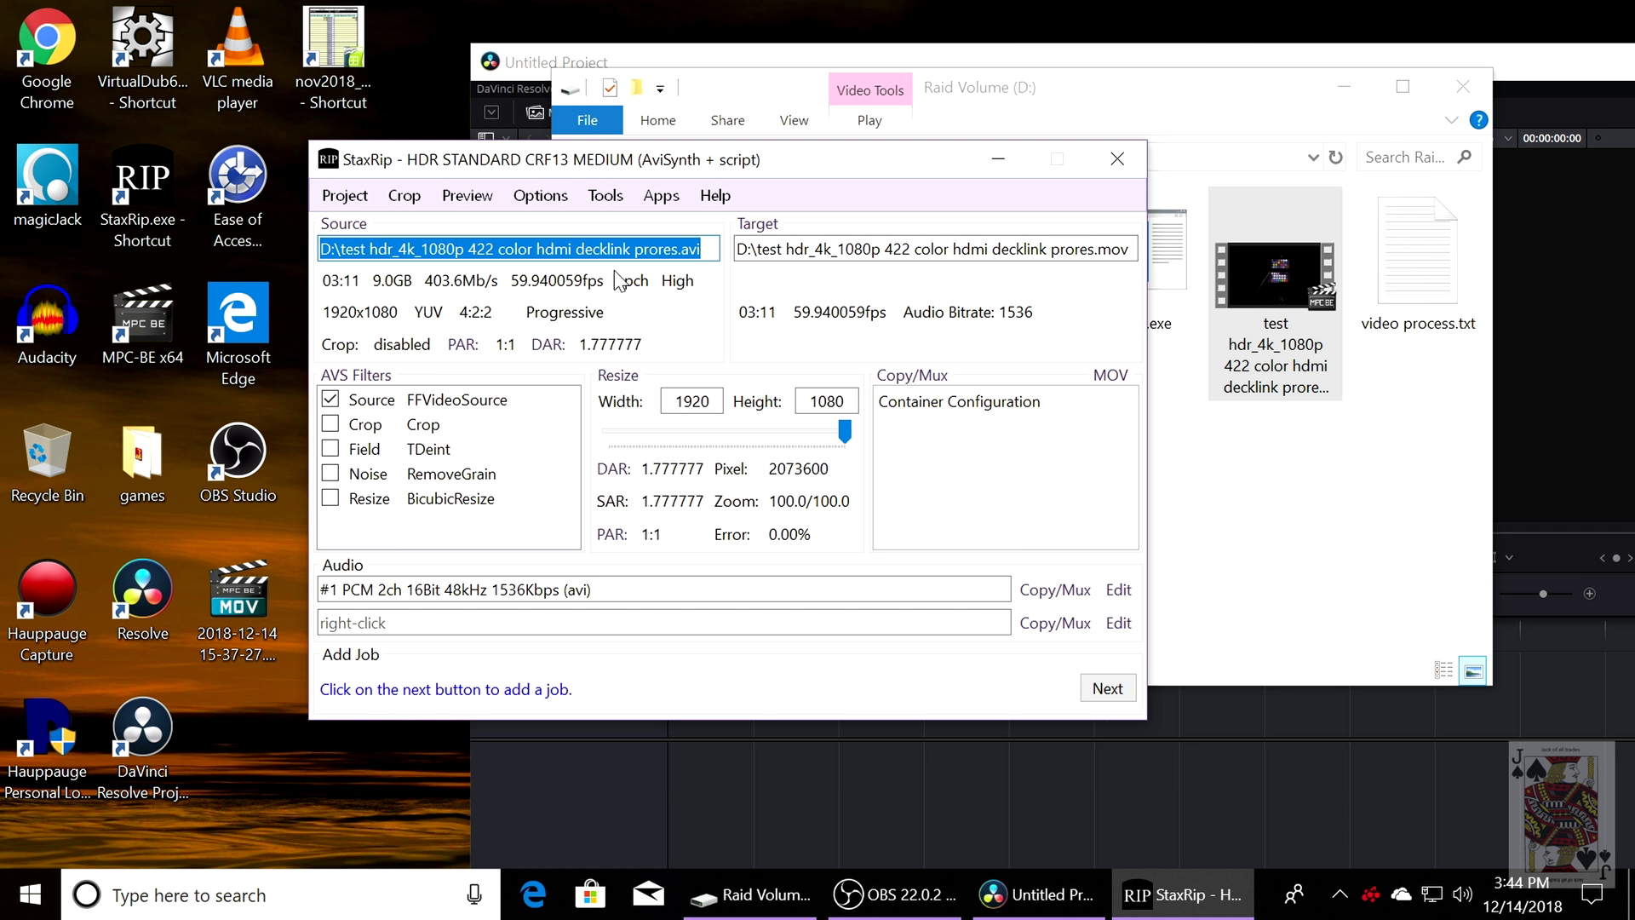
pyautogui.click(672, 248)
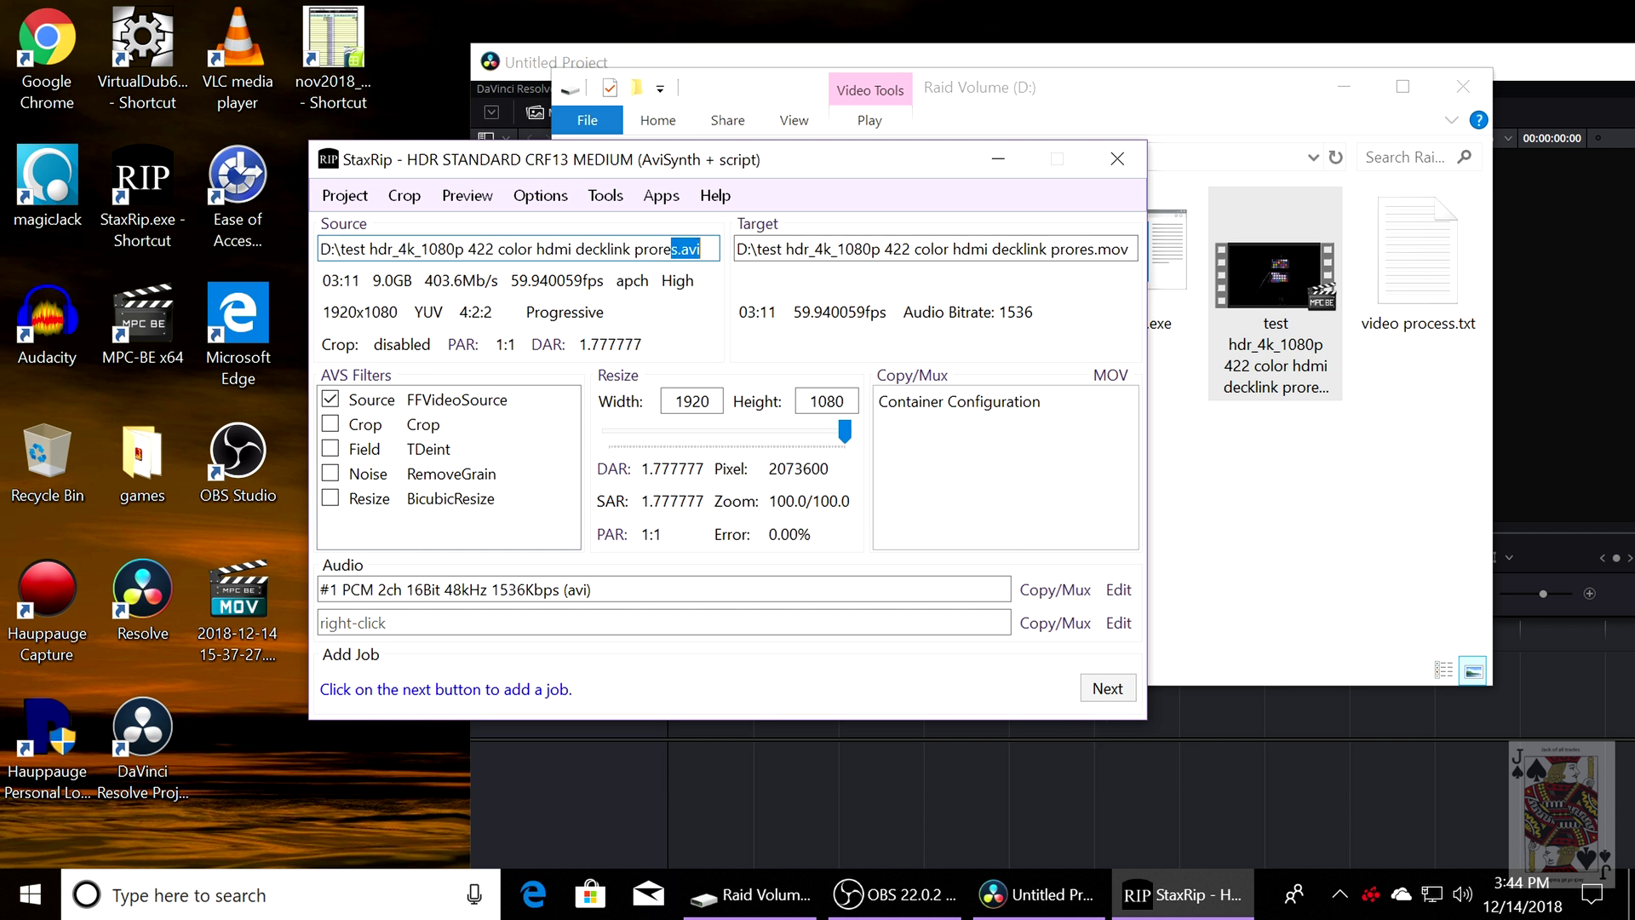
pyautogui.click(1113, 249)
pyautogui.doubleClick(1113, 249)
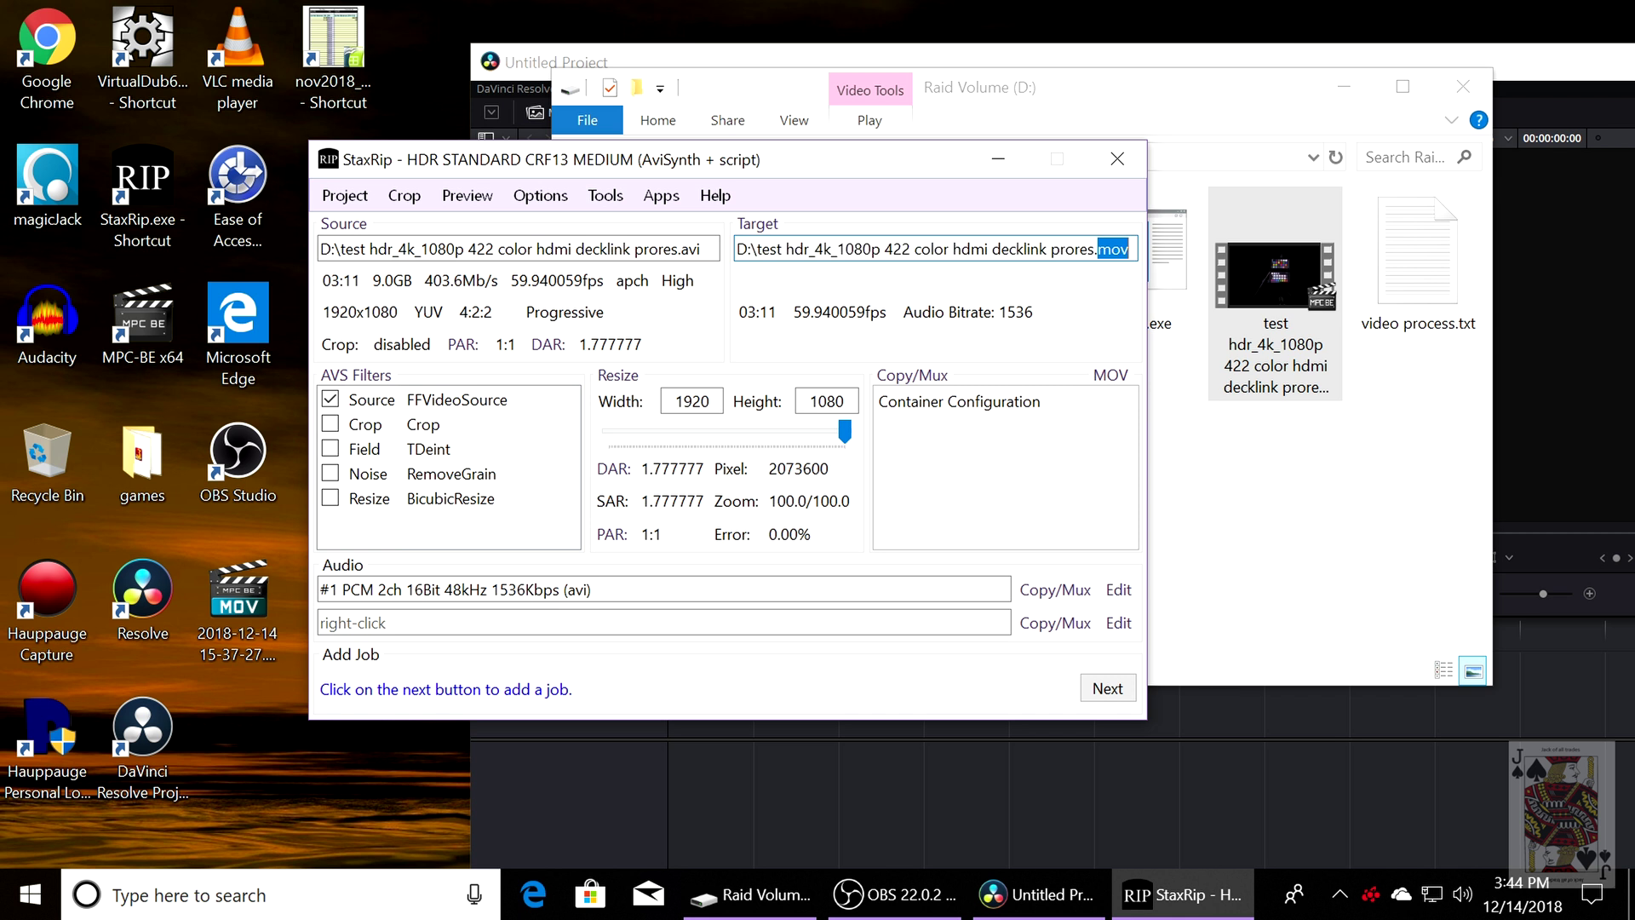
# Queue the remux job, start it in the Jobs dialog, and close StaxRip once muxing finishes.
pyautogui.click(1102, 690)
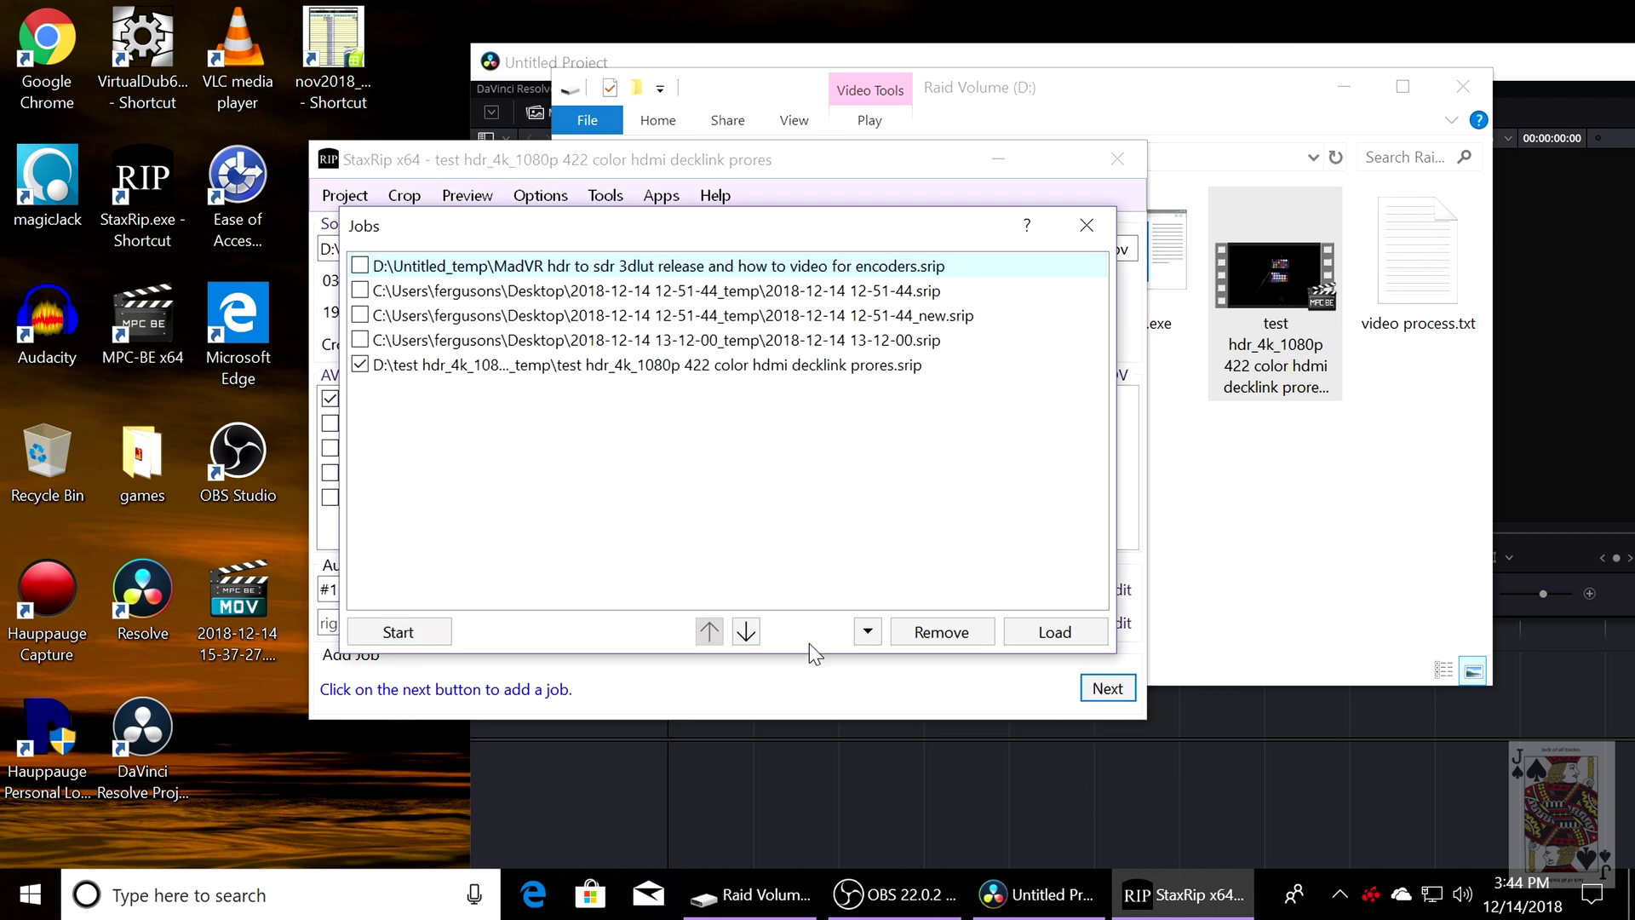
pyautogui.click(394, 628)
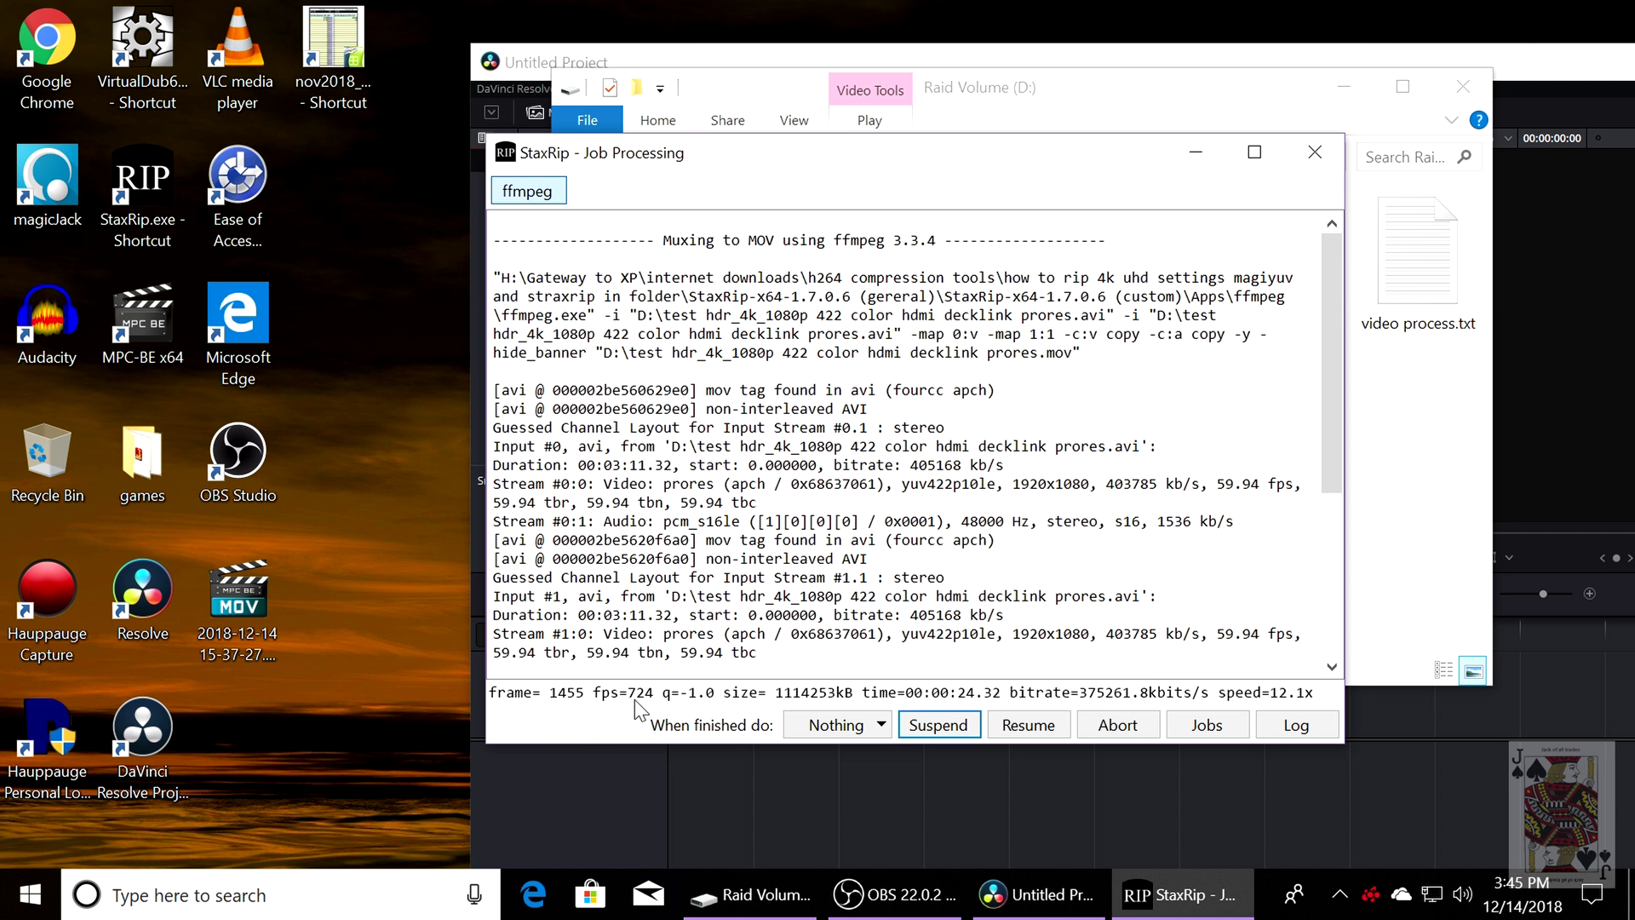
pyautogui.press('Tab')
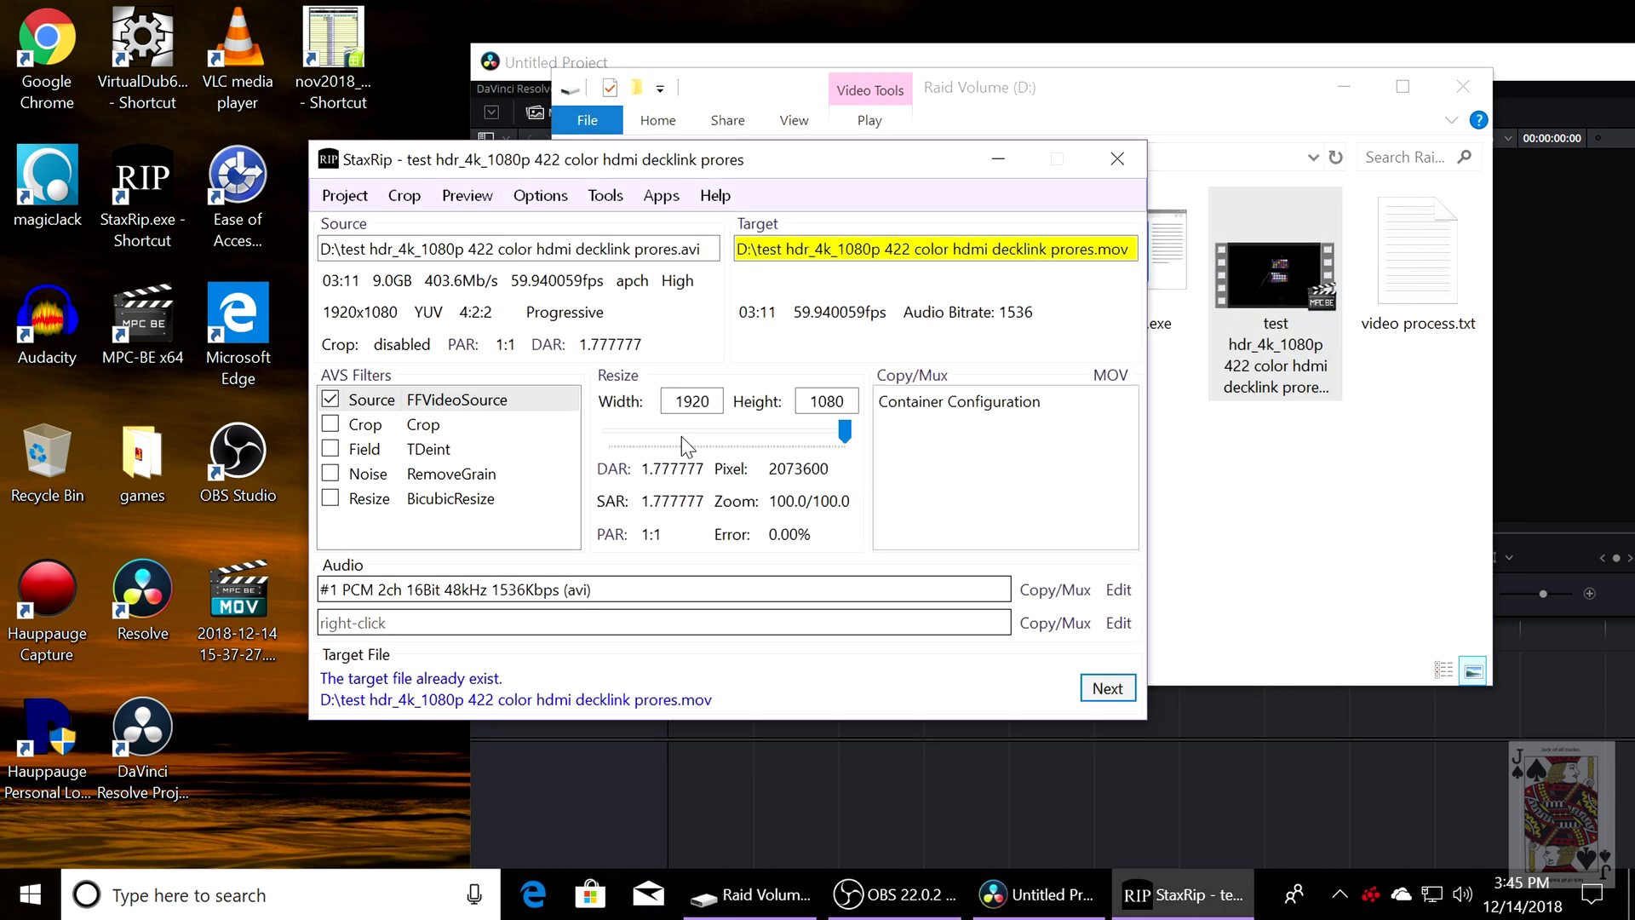
pyautogui.click(1110, 153)
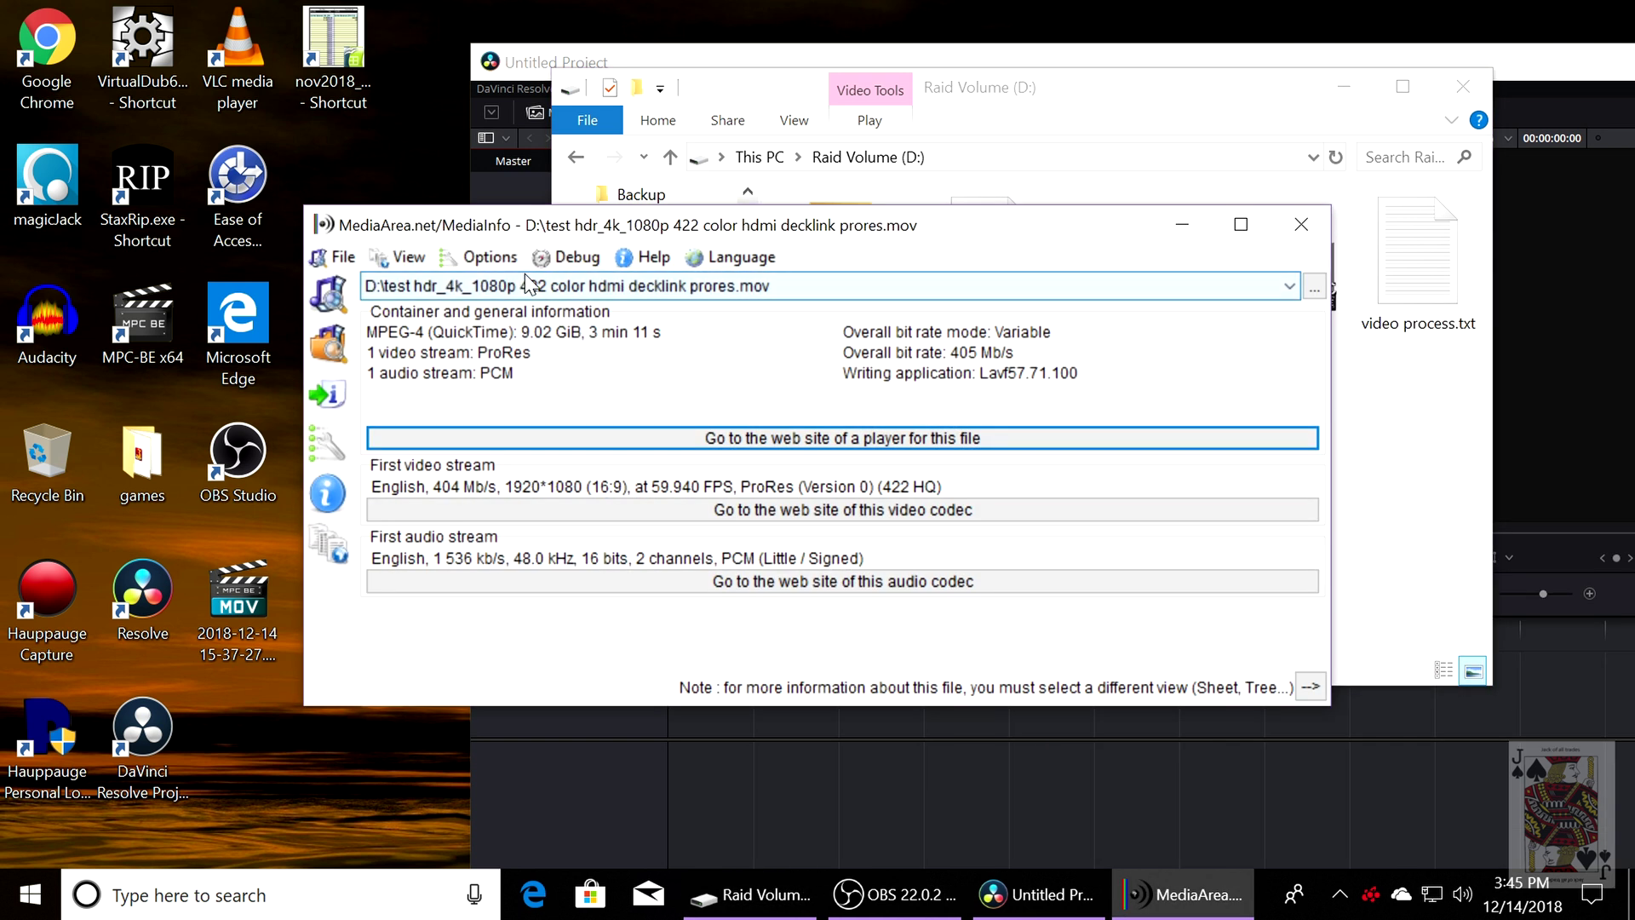
# Switch MediaInfo to the HTML report view, maximised, and scroll down to the Video section.
pyautogui.click(411, 258)
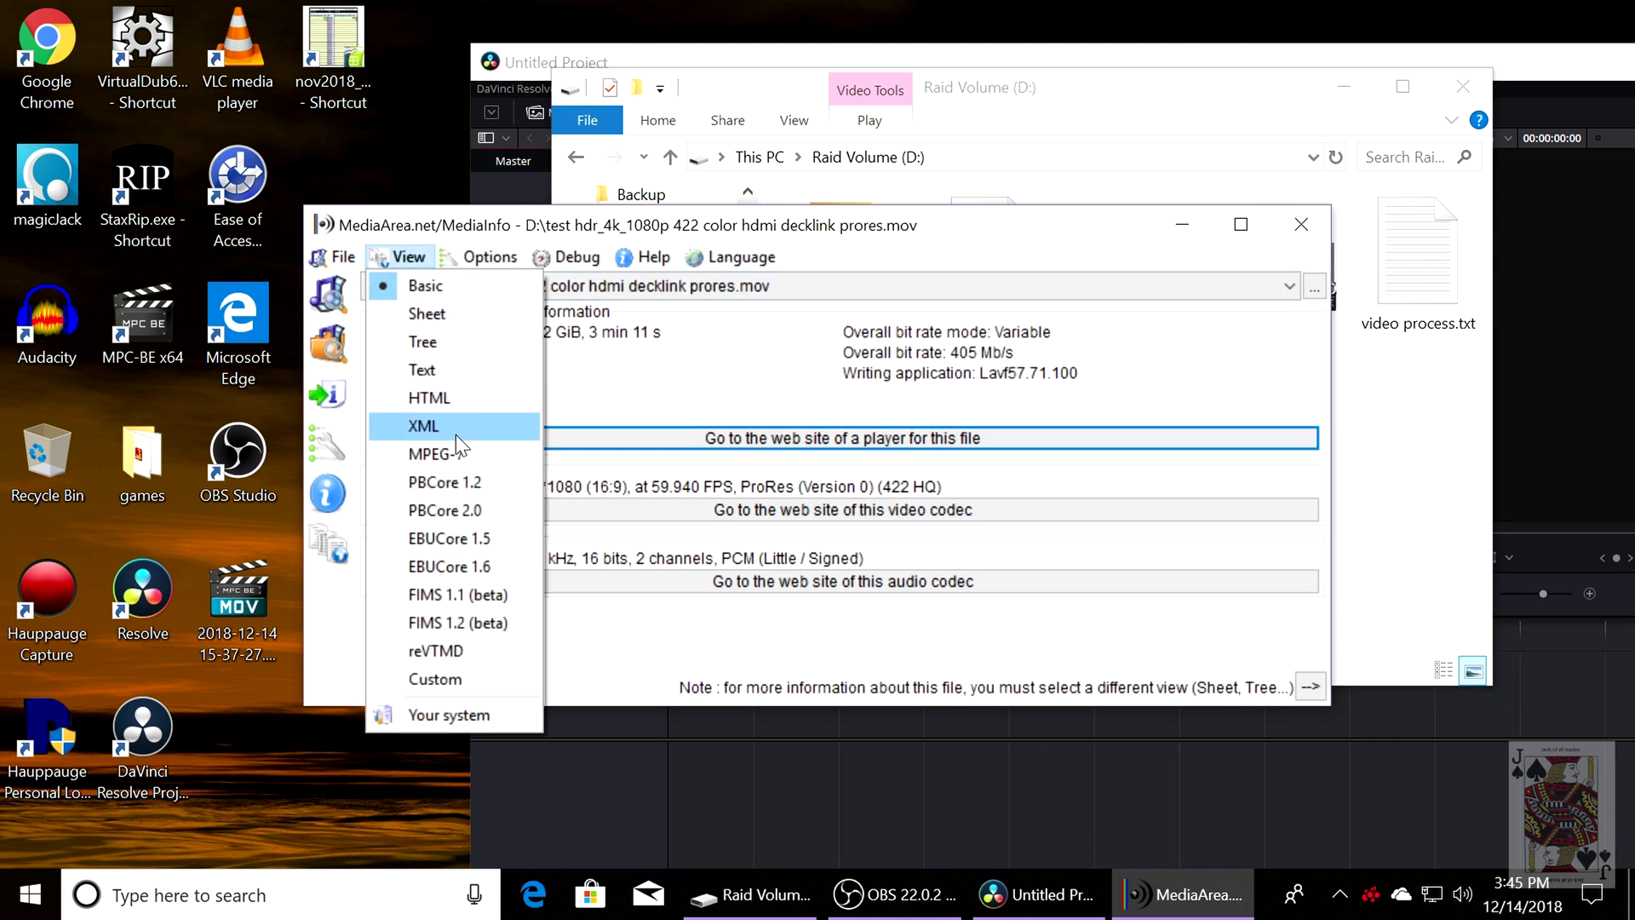
pyautogui.click(434, 398)
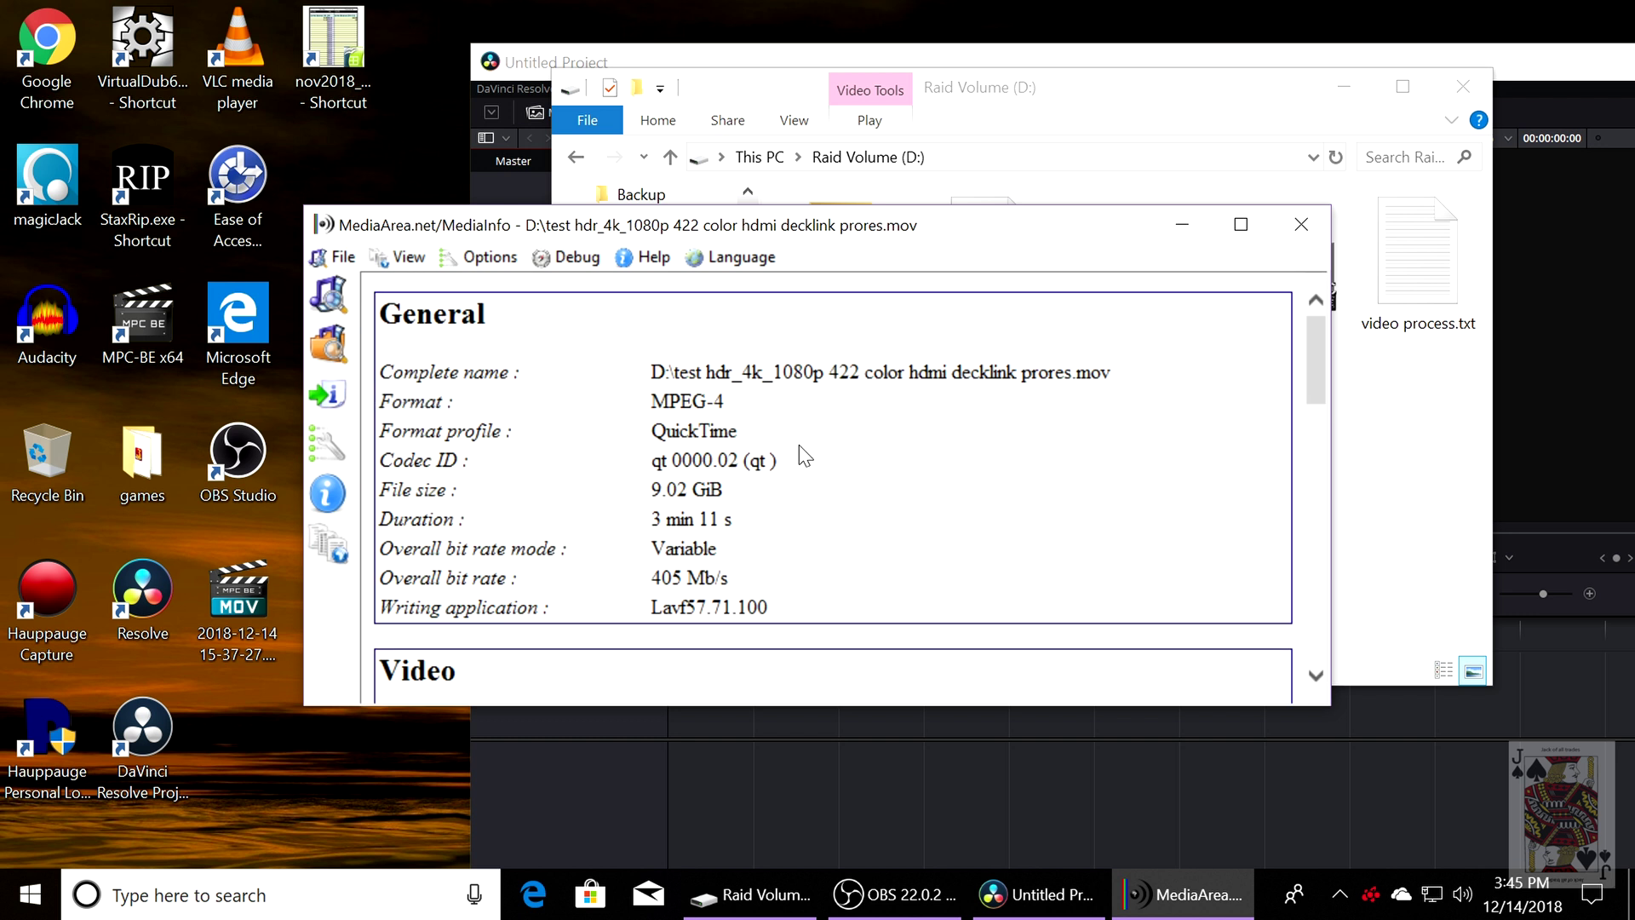
pyautogui.click(1240, 225)
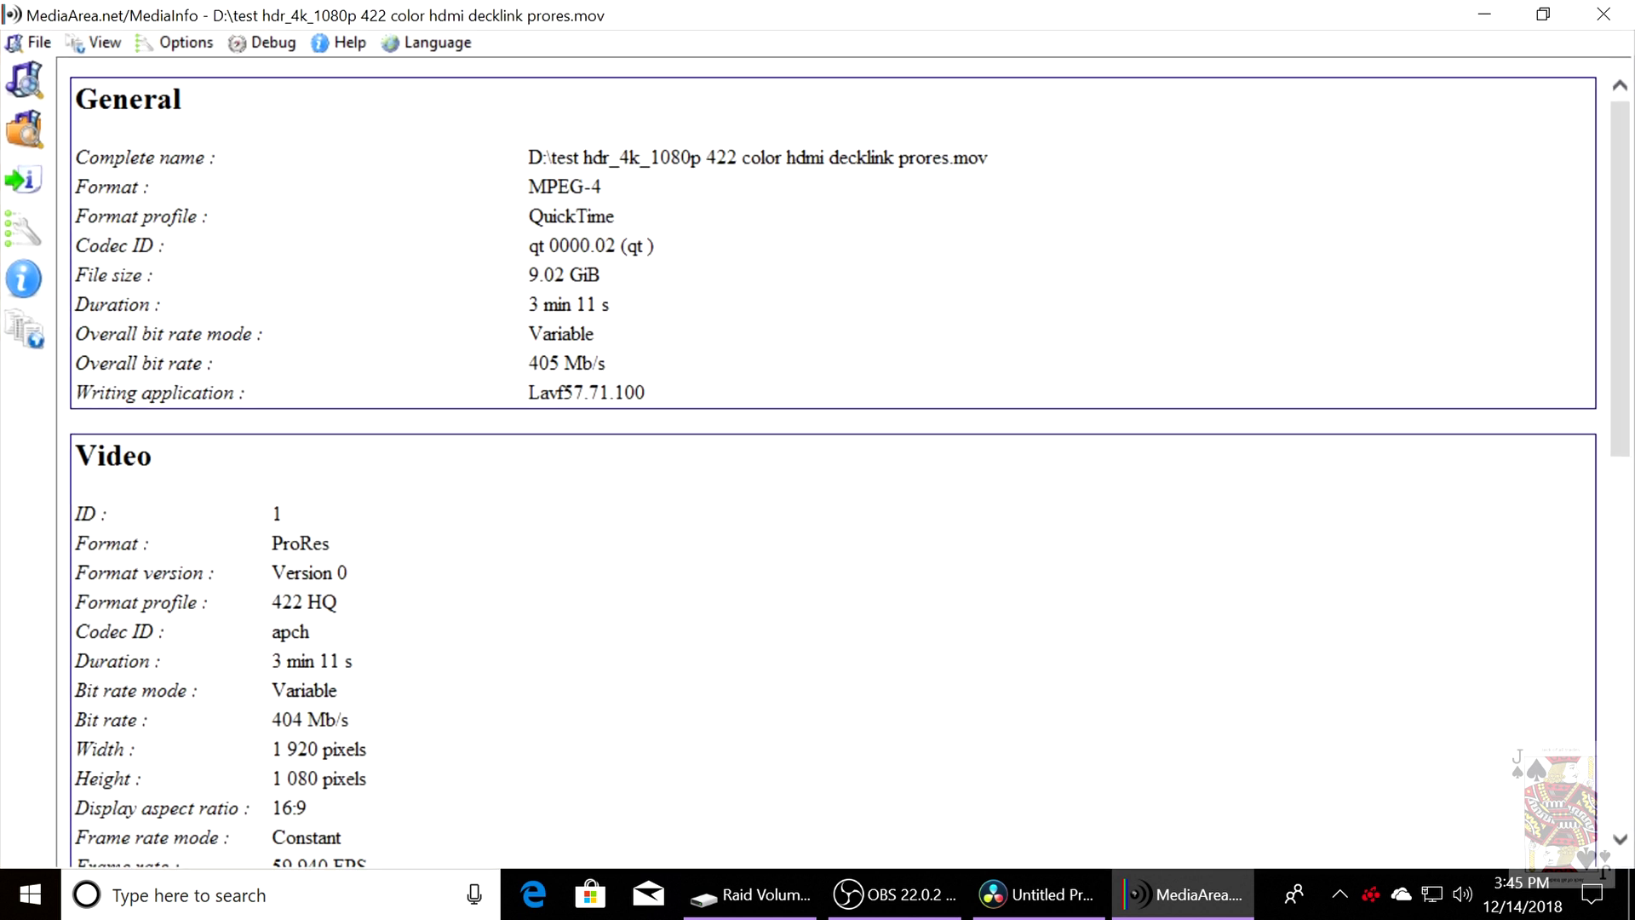
pyautogui.moveTo(514, 275); pyautogui.dragTo(661, 271)
pyautogui.scroll(-4, 658, 300)
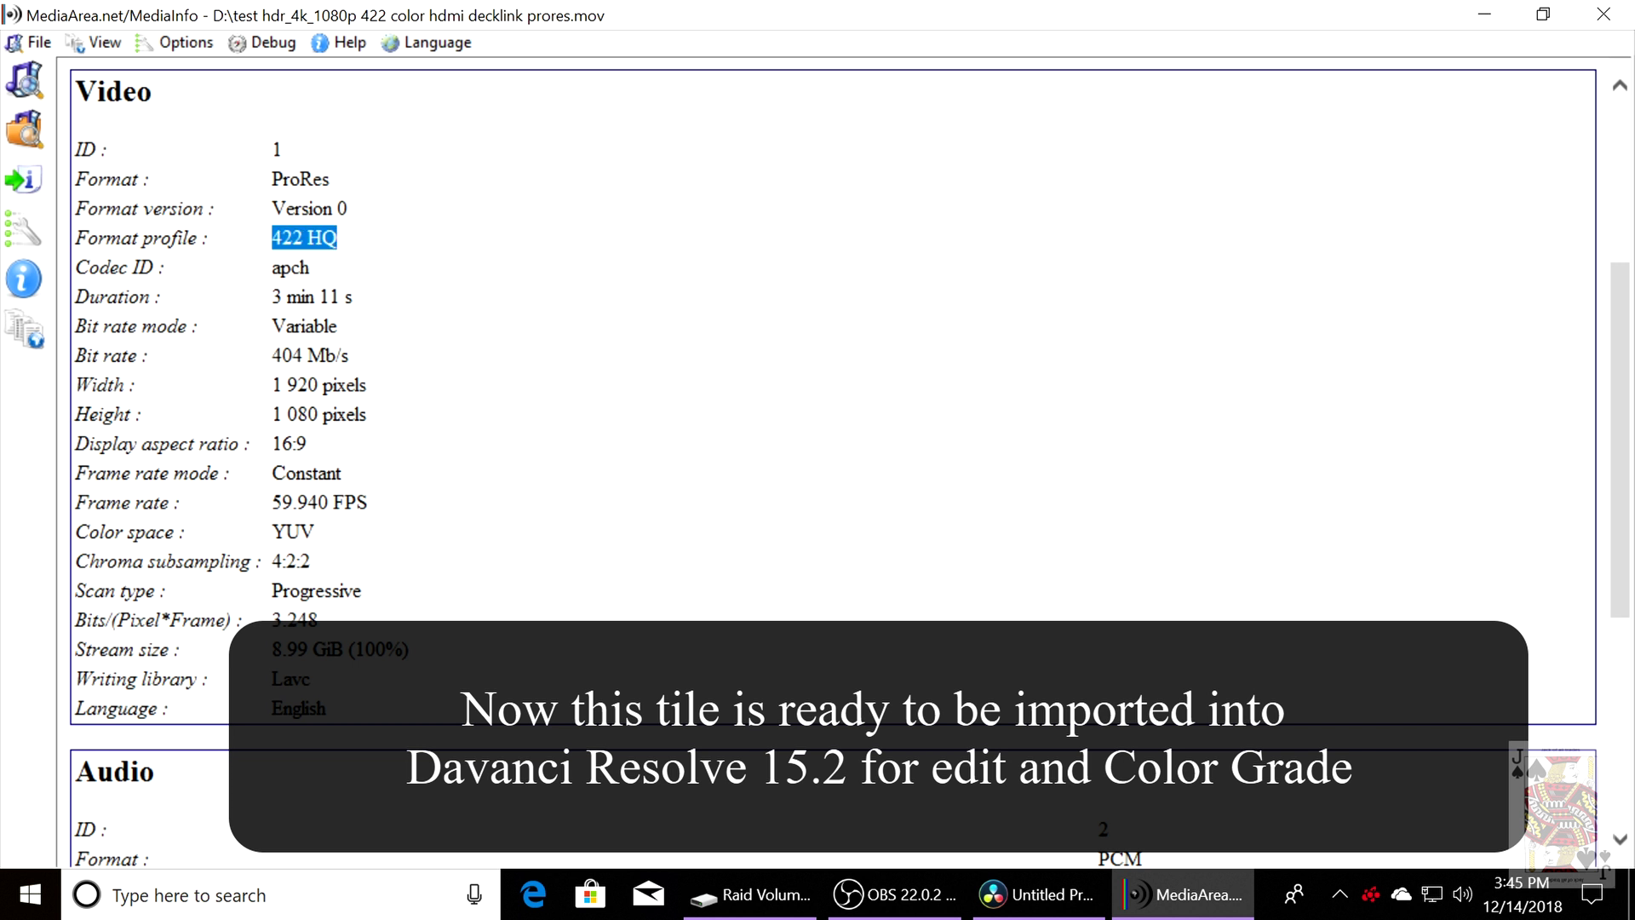
# Highlight the 404 Mb/s bit rate, 59.940 FPS frame rate and colour space/chroma subsampling values.
pyautogui.moveTo(264, 356); pyautogui.dragTo(351, 356)
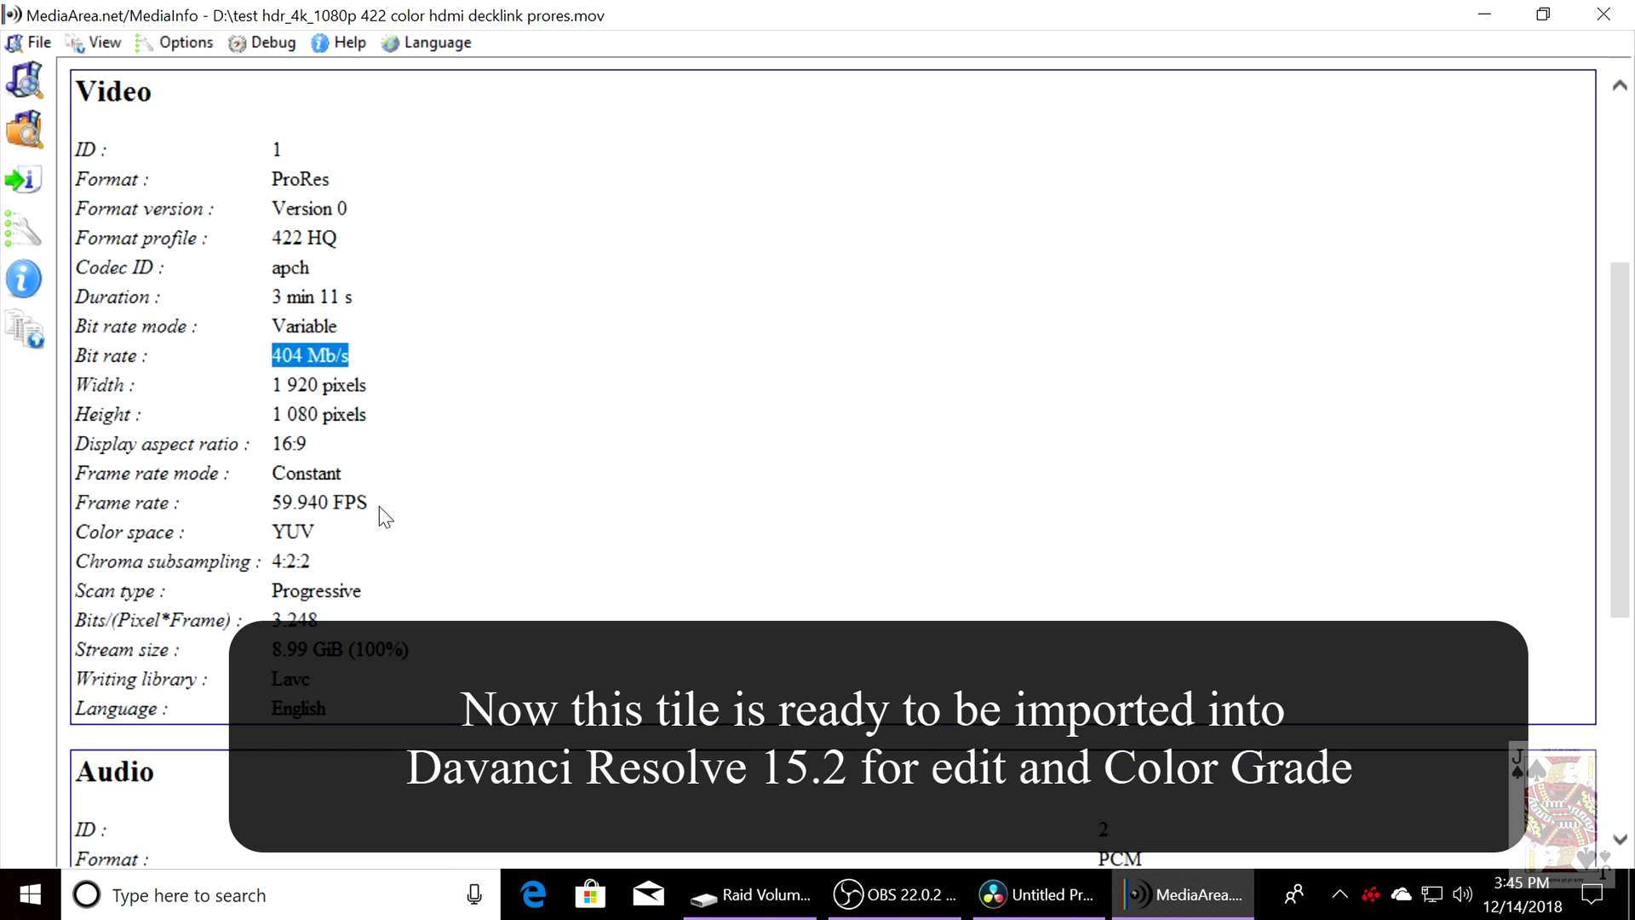
pyautogui.moveTo(260, 502); pyautogui.dragTo(368, 503)
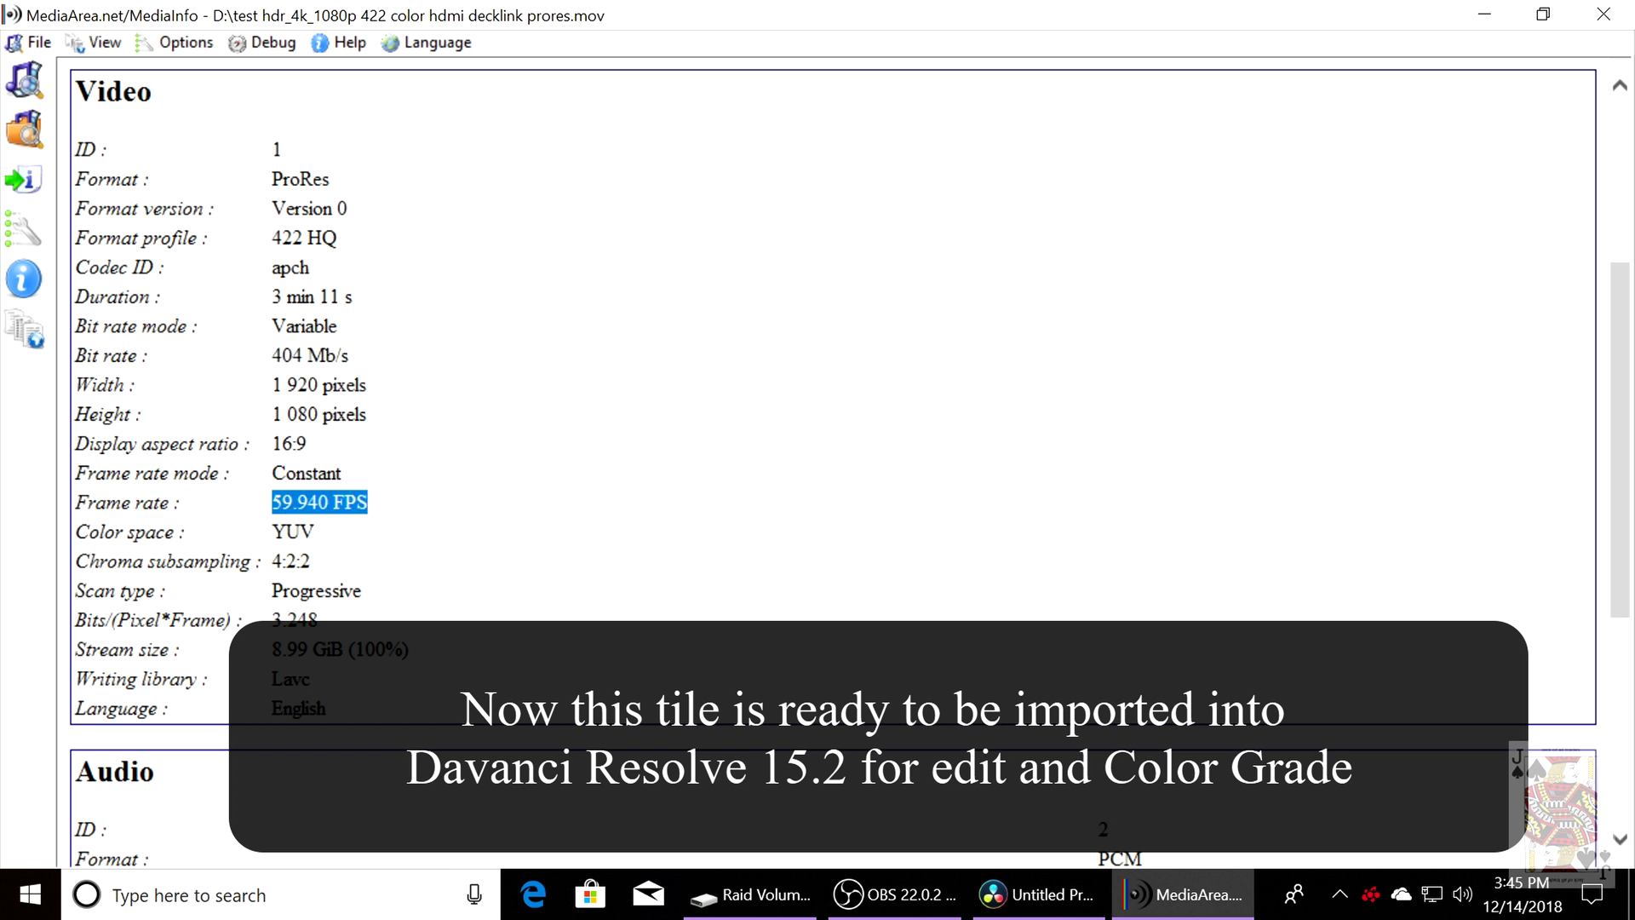
pyautogui.moveTo(264, 533); pyautogui.dragTo(312, 562)
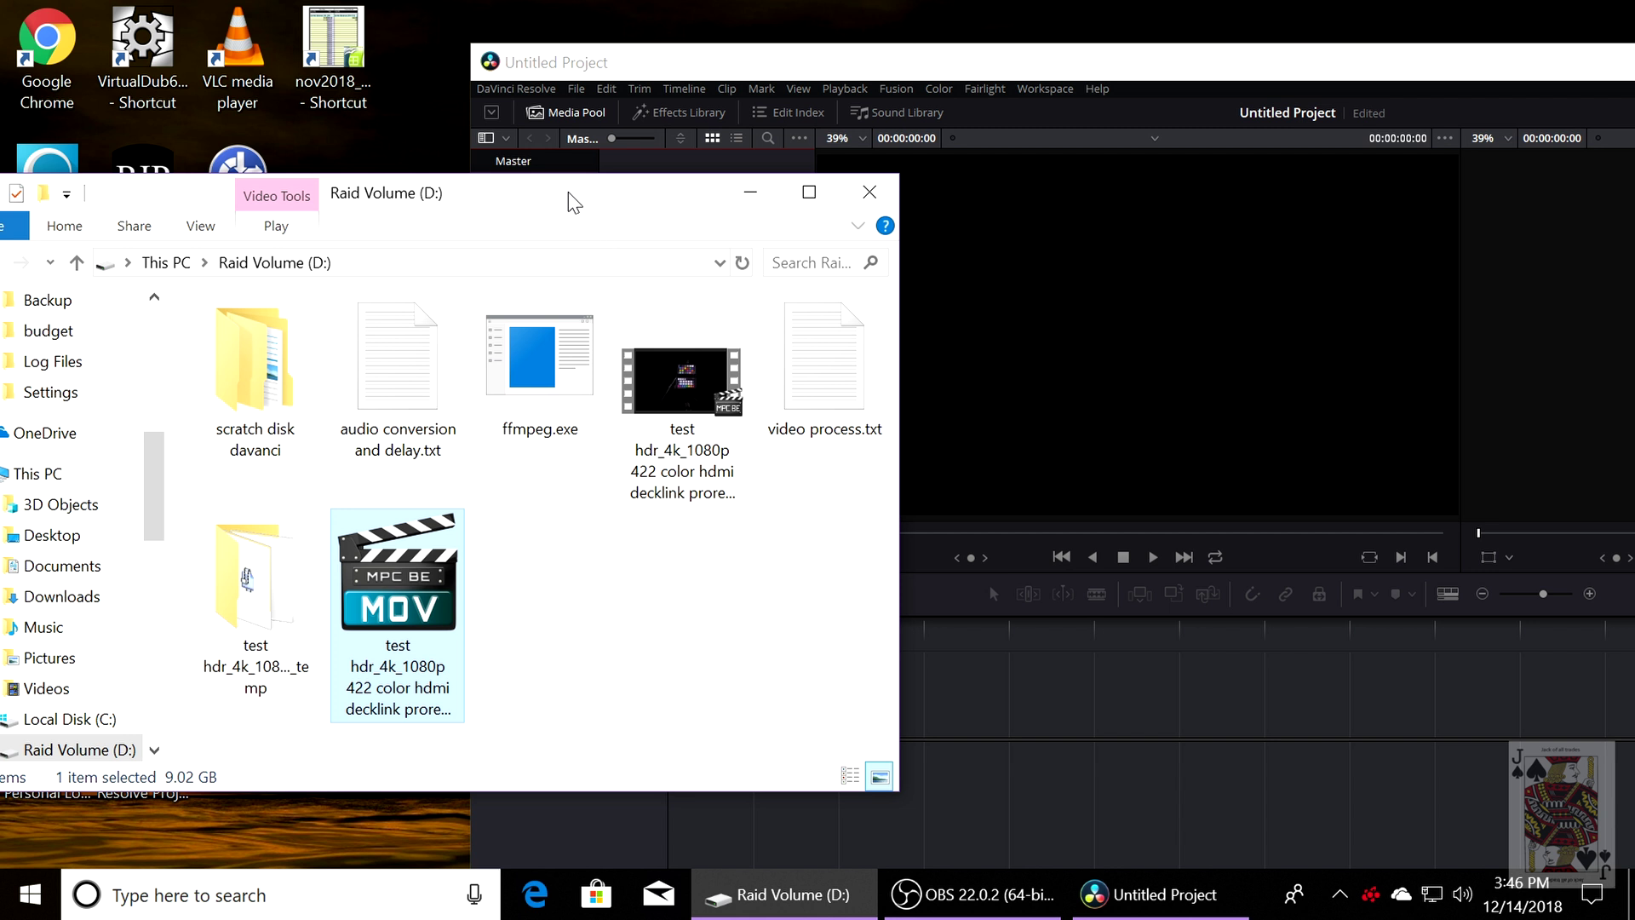
# Import the MOV into Resolve's Media Pool choosing Don't change for frame rate, then minimise Explorer.
pyautogui.moveTo(566, 201); pyautogui.dragTo(1523, 225)
pyautogui.moveTo(1326, 598); pyautogui.dragTo(708, 372)
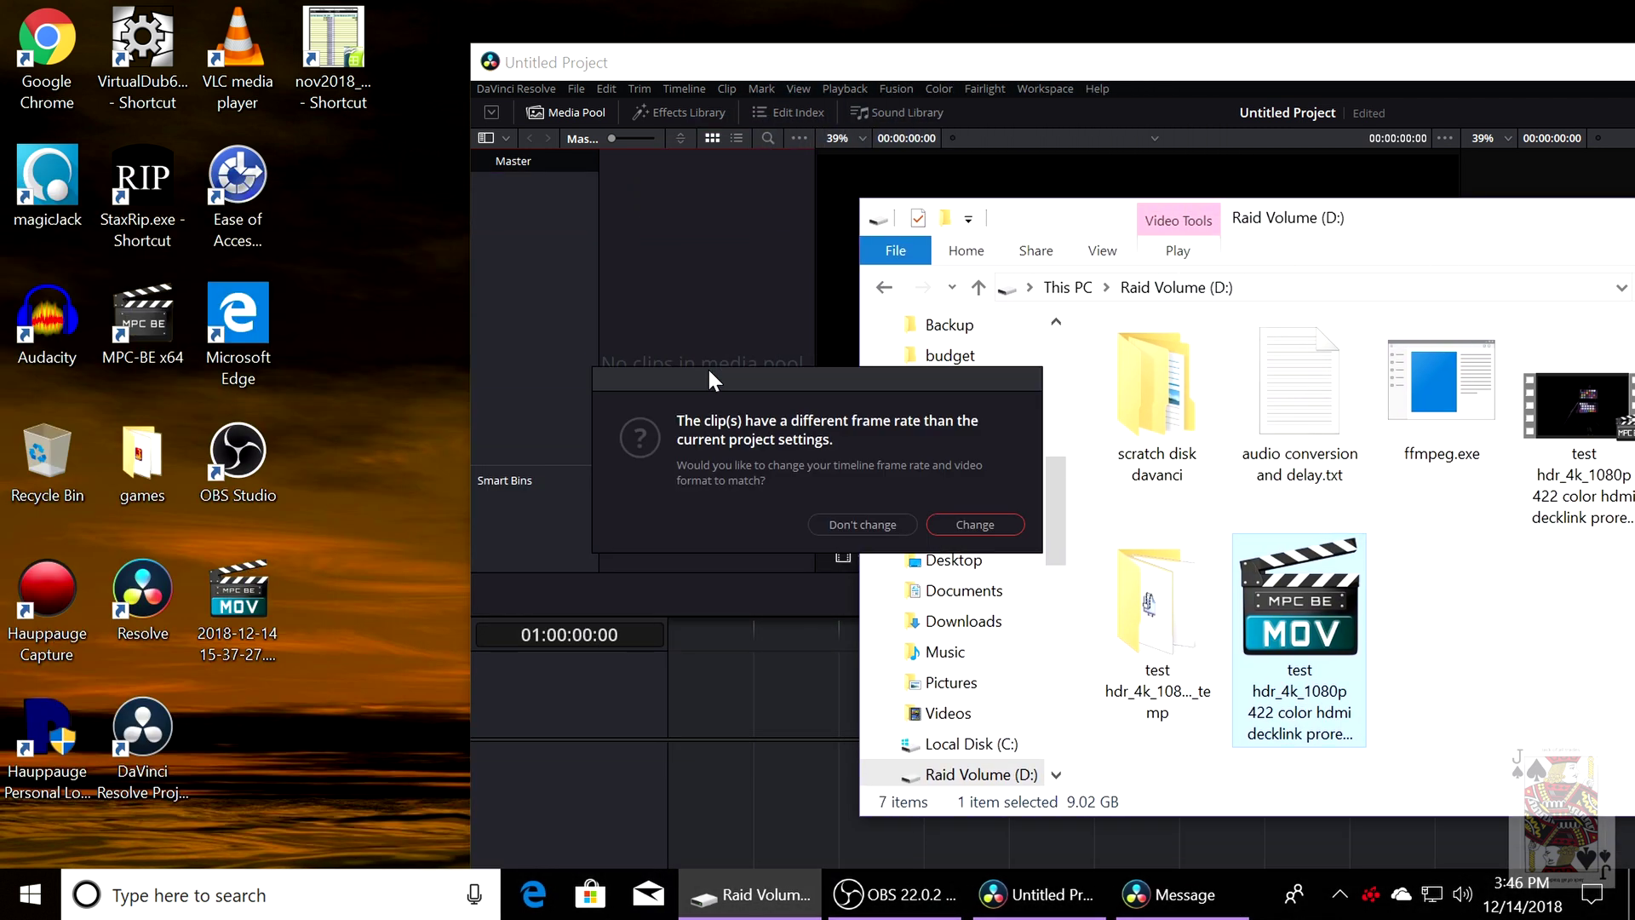
pyautogui.click(856, 525)
pyautogui.moveTo(1407, 220); pyautogui.dragTo(653, 360)
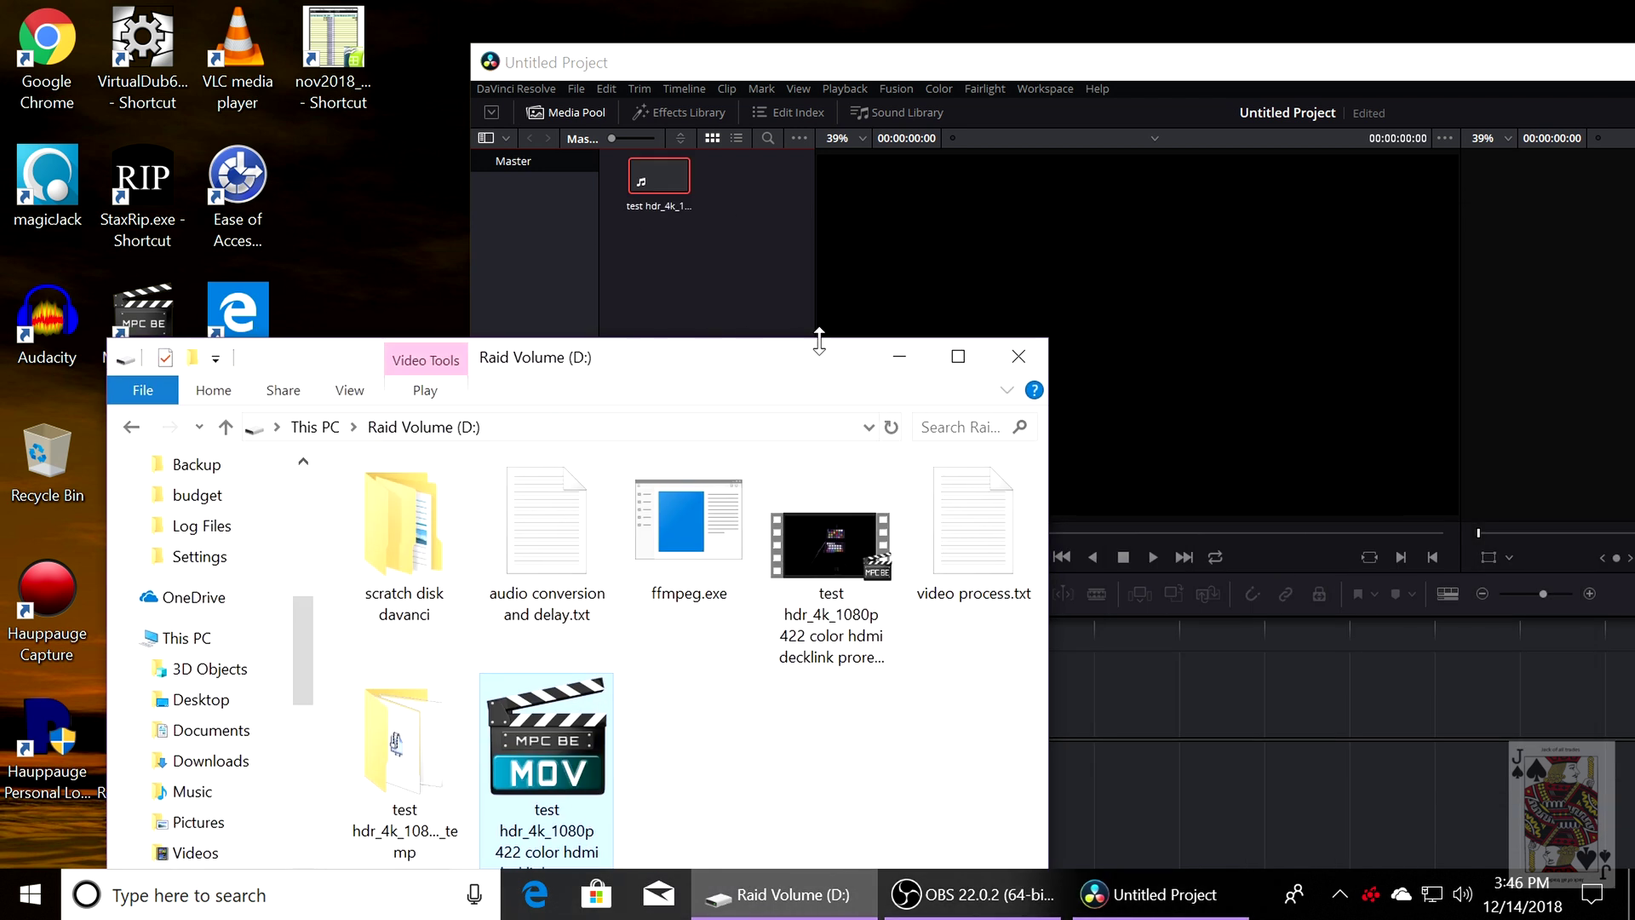
pyautogui.click(902, 357)
pyautogui.moveTo(1324, 77); pyautogui.dragTo(904, 102)
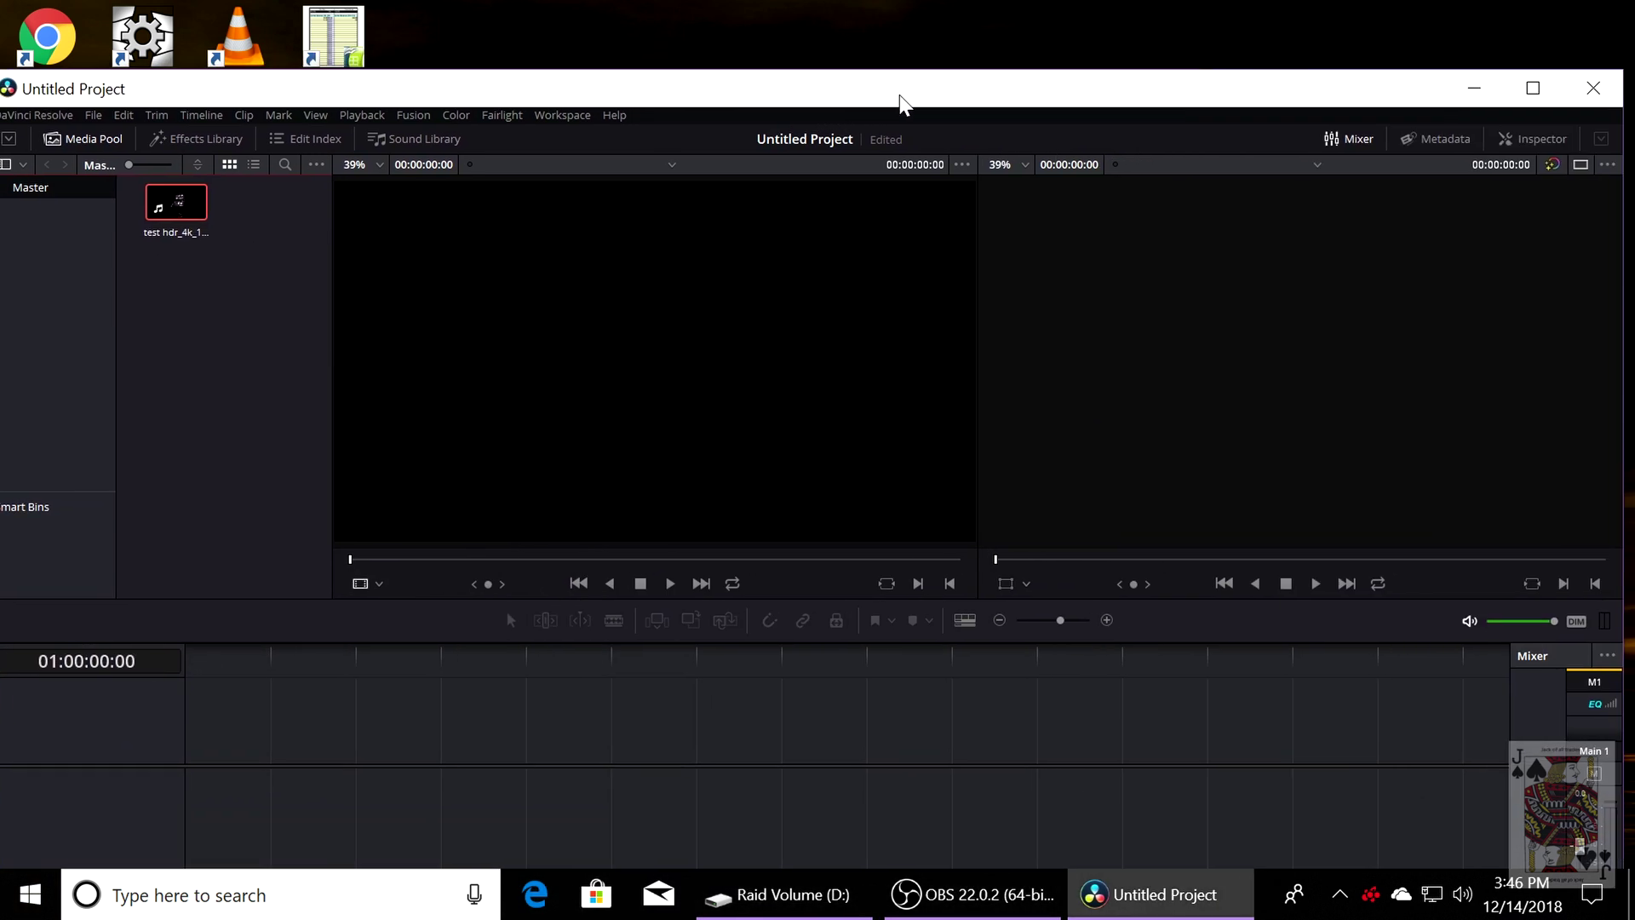
# Maximise Resolve and preview the MOV clip in the source viewer, scrubbing to about one minute.
pyautogui.click(1534, 88)
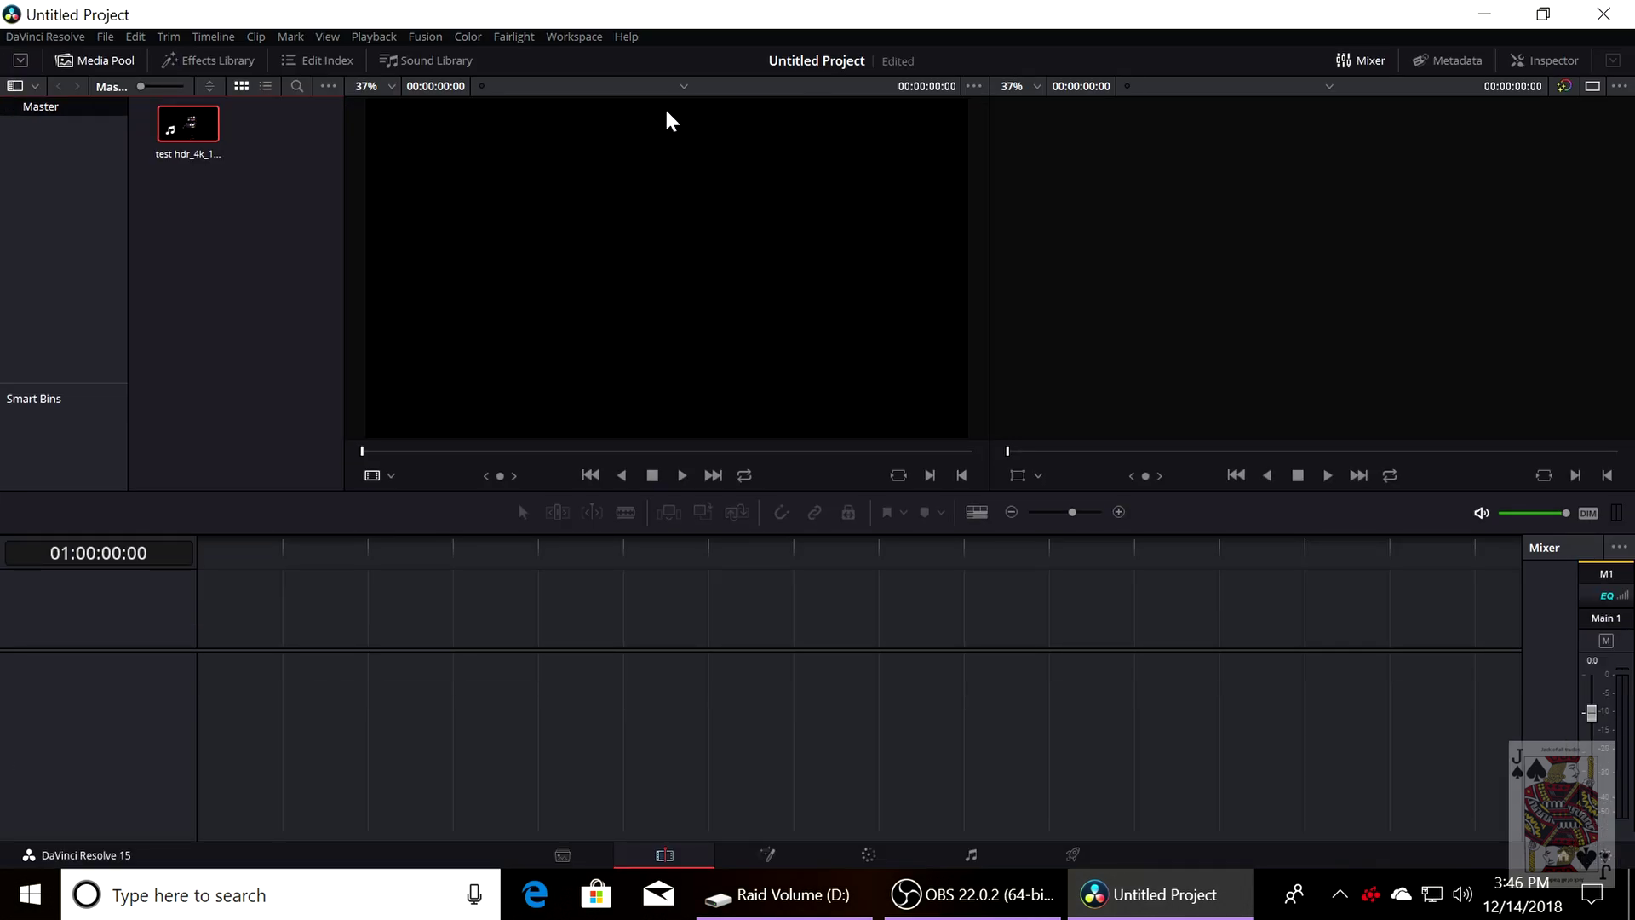
pyautogui.doubleClick(187, 128)
pyautogui.moveTo(417, 454); pyautogui.dragTo(587, 454)
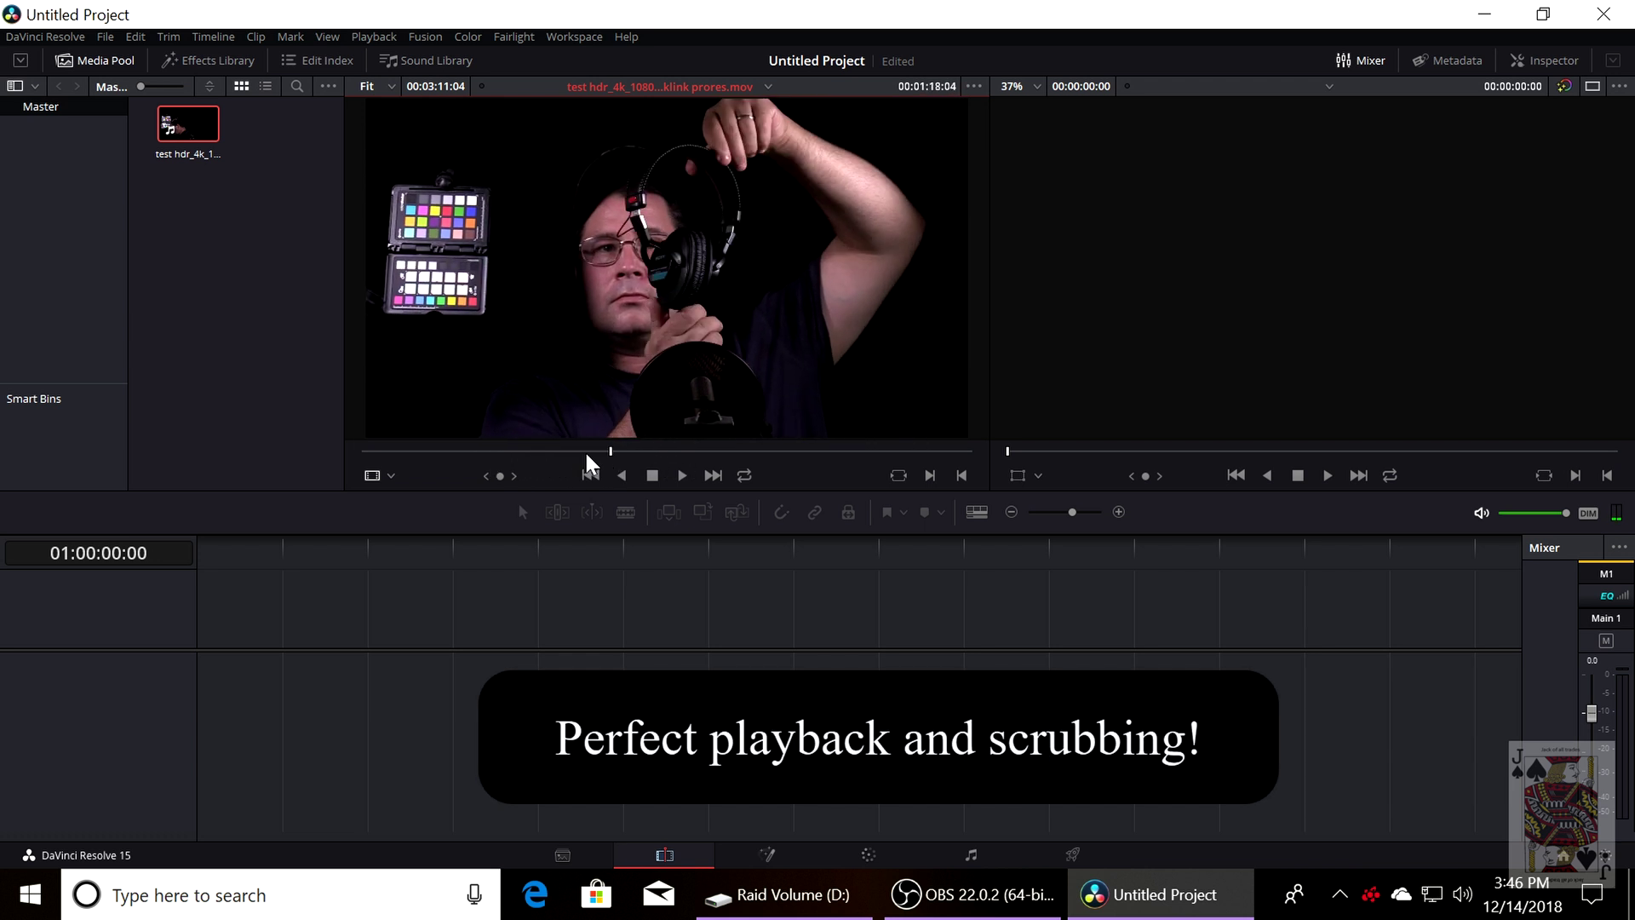
# Put the clip on a new Timeline 1, scrub around 01:00:26:12, and switch to the Color page.
pyautogui.moveTo(197, 139); pyautogui.dragTo(198, 654)
pyautogui.click(249, 538)
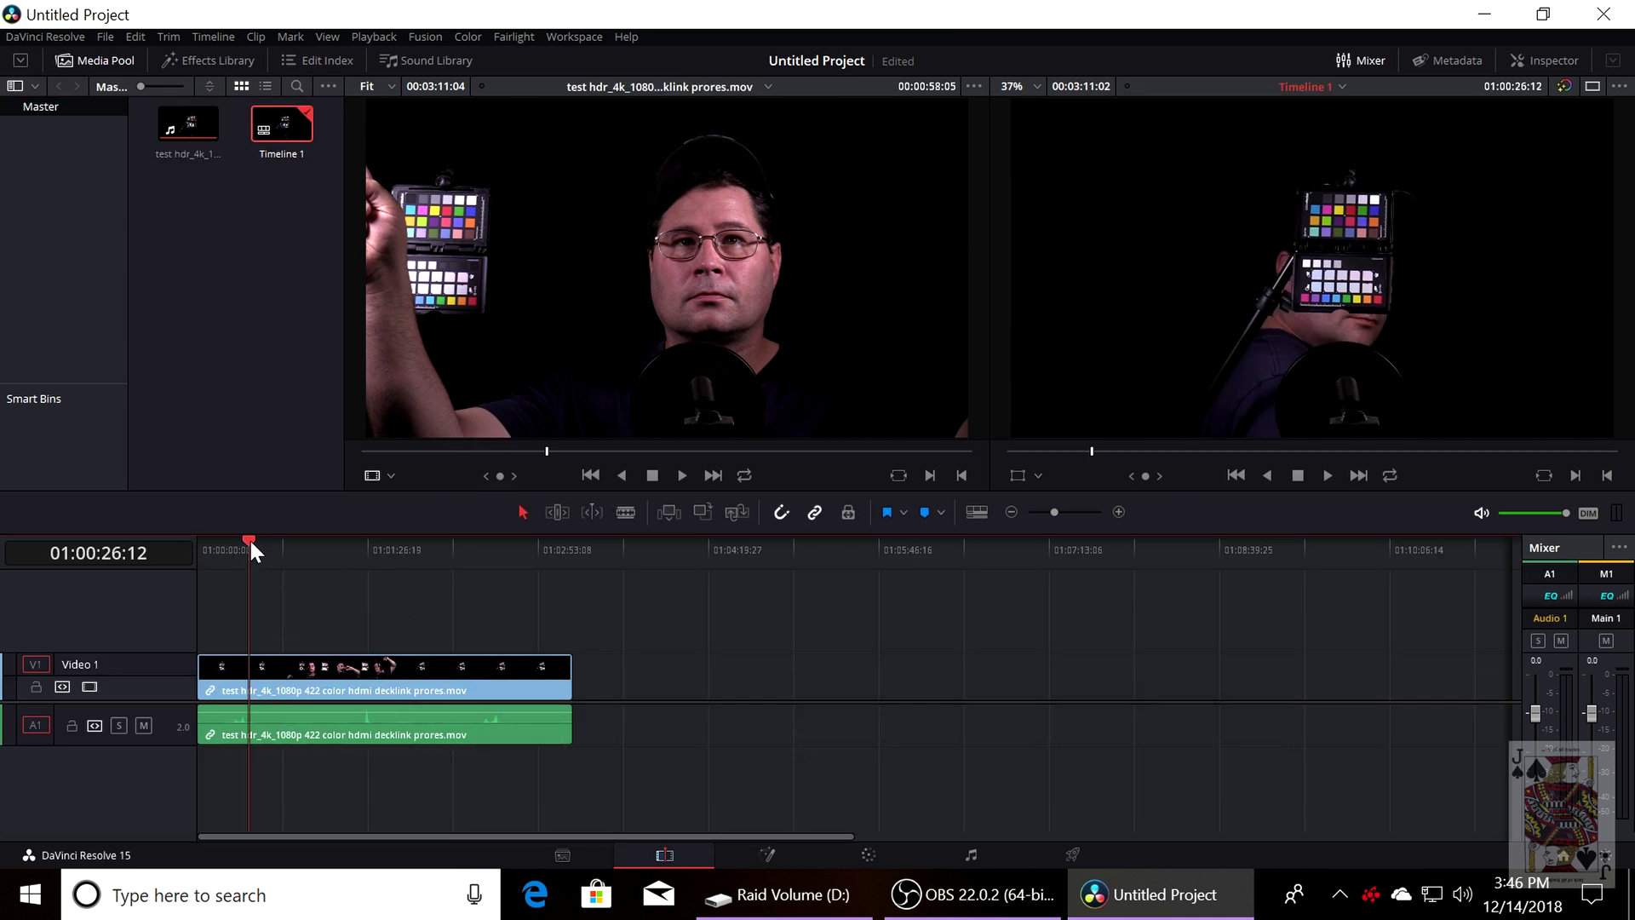
pyautogui.moveTo(249, 538); pyautogui.dragTo(295, 556)
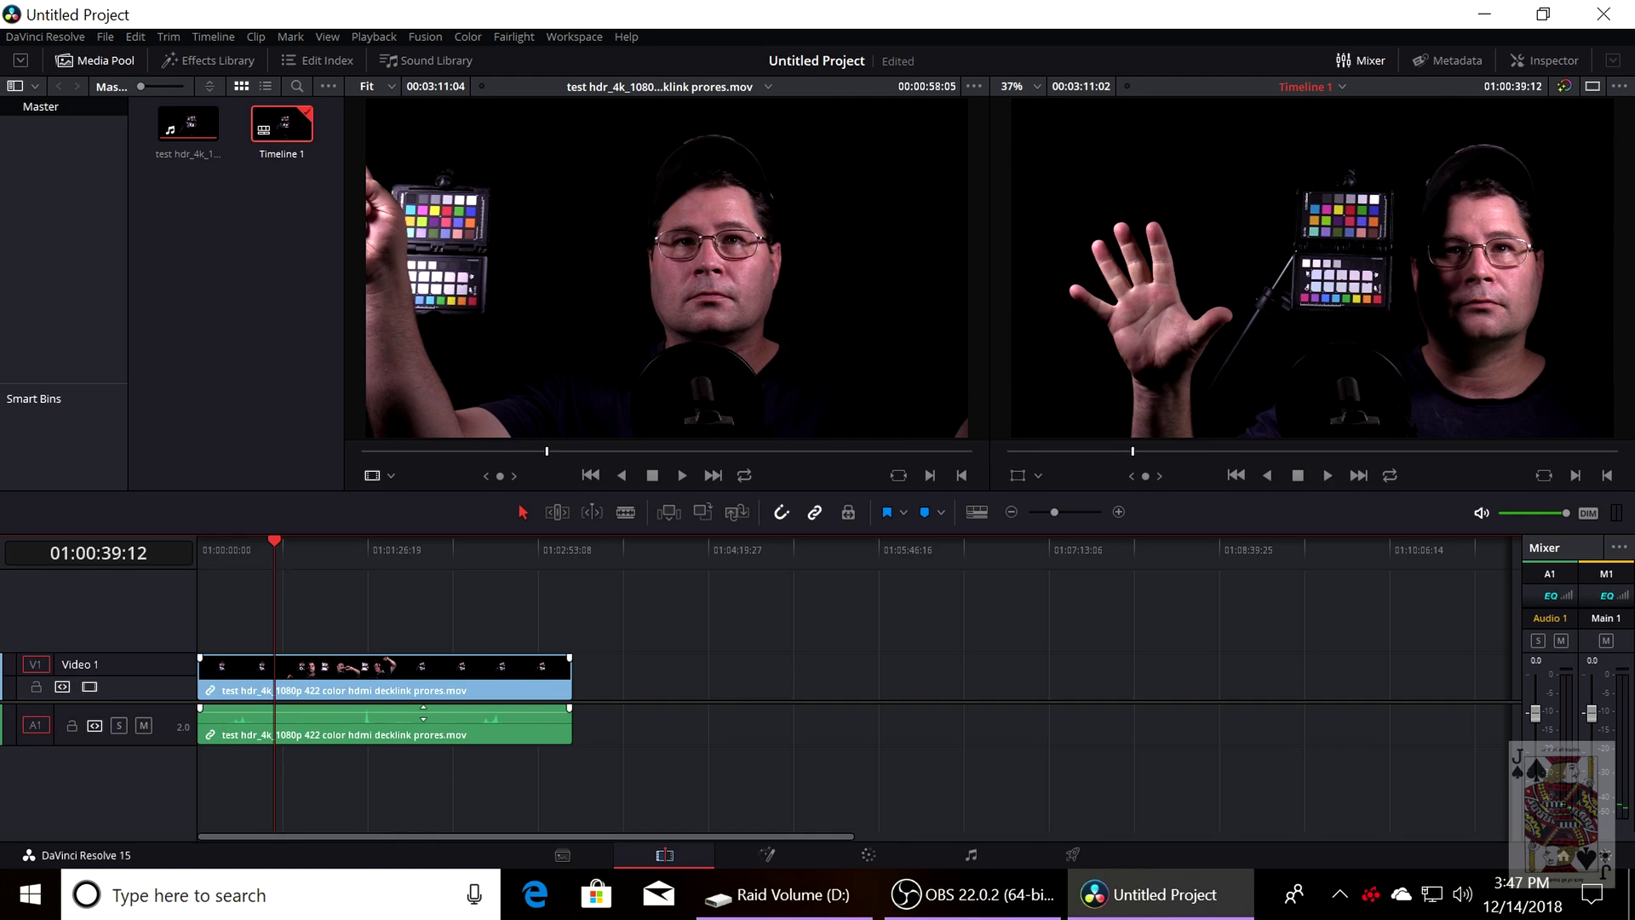
pyautogui.click(874, 860)
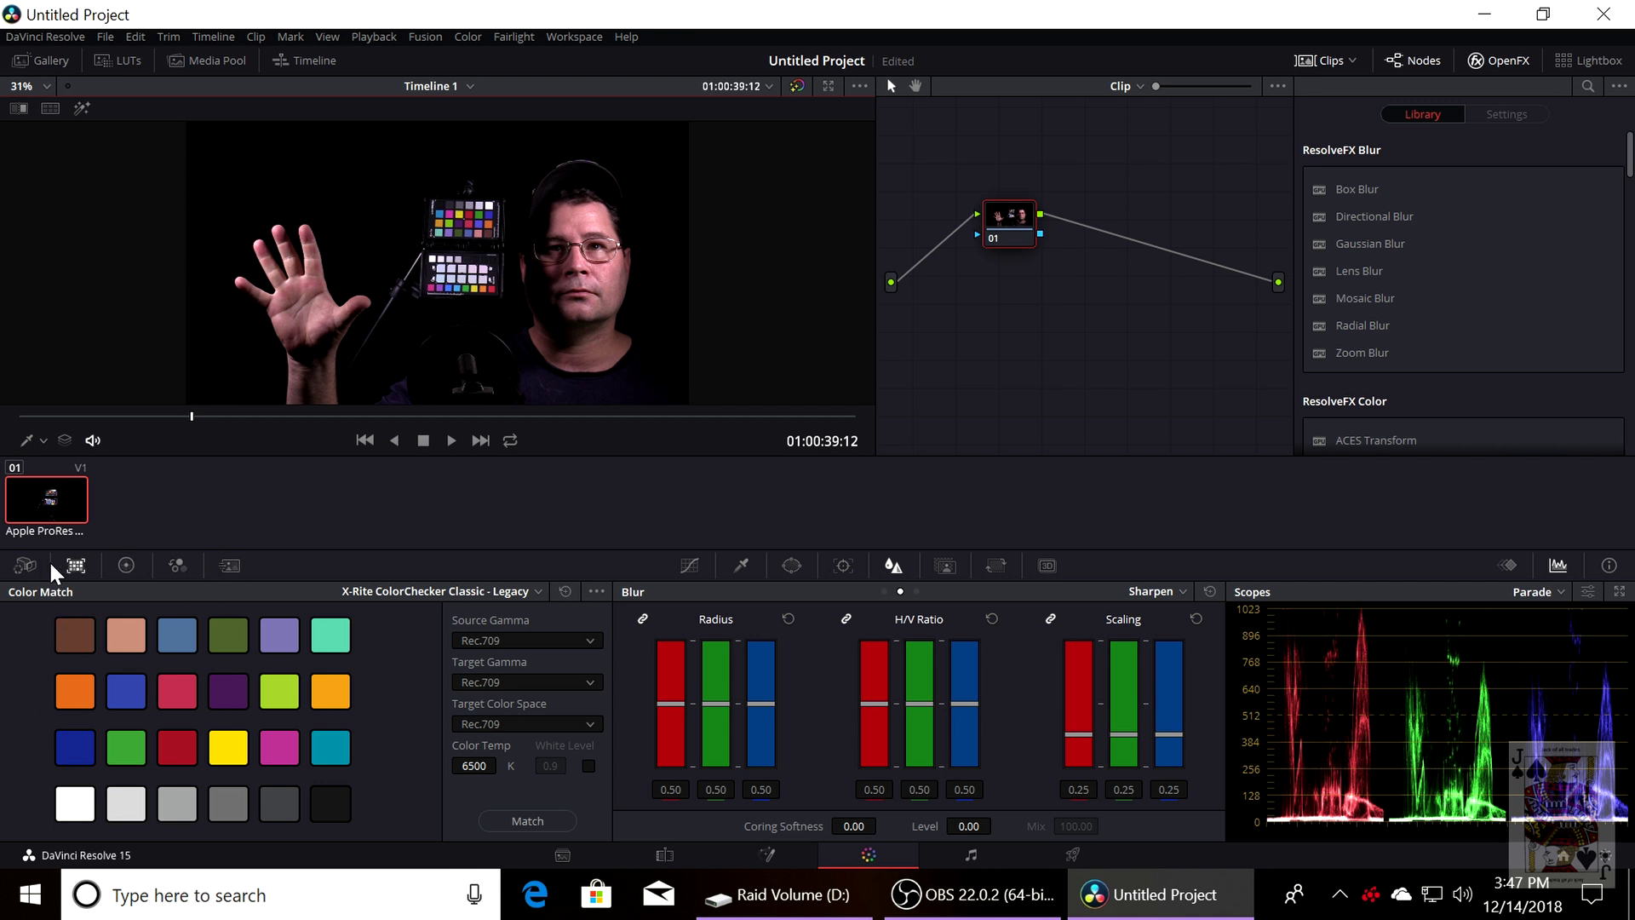
# Show the Color Match chart overlay and roughly drag its four corners onto the ColorChecker.
pyautogui.click(43, 440)
pyautogui.click(69, 606)
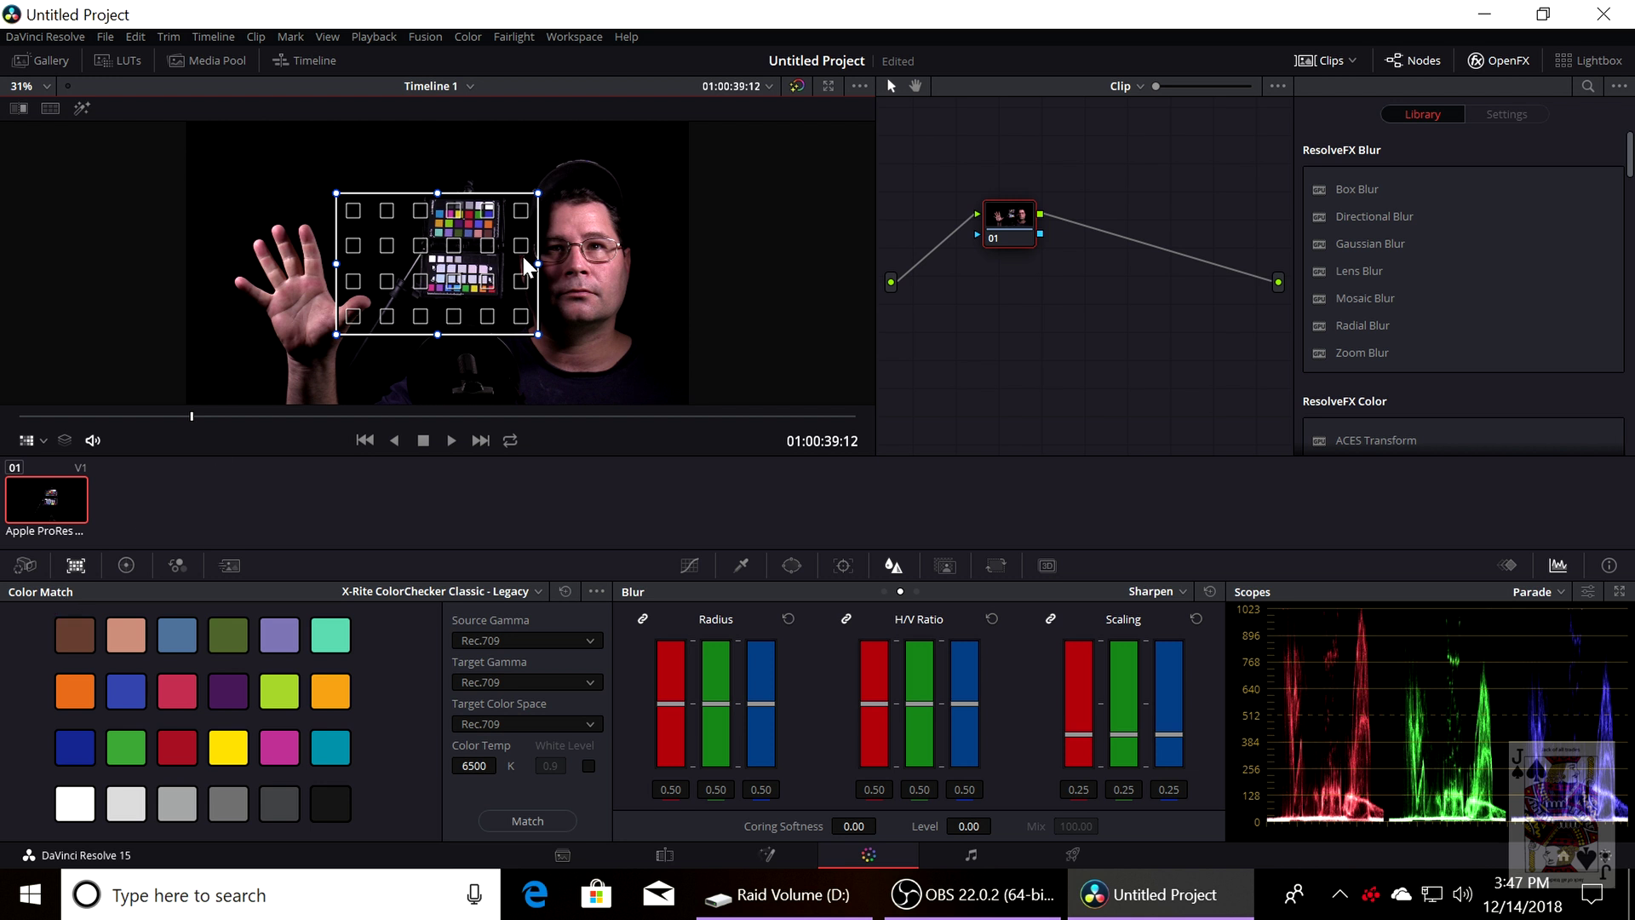
pyautogui.scroll(5, 528, 266)
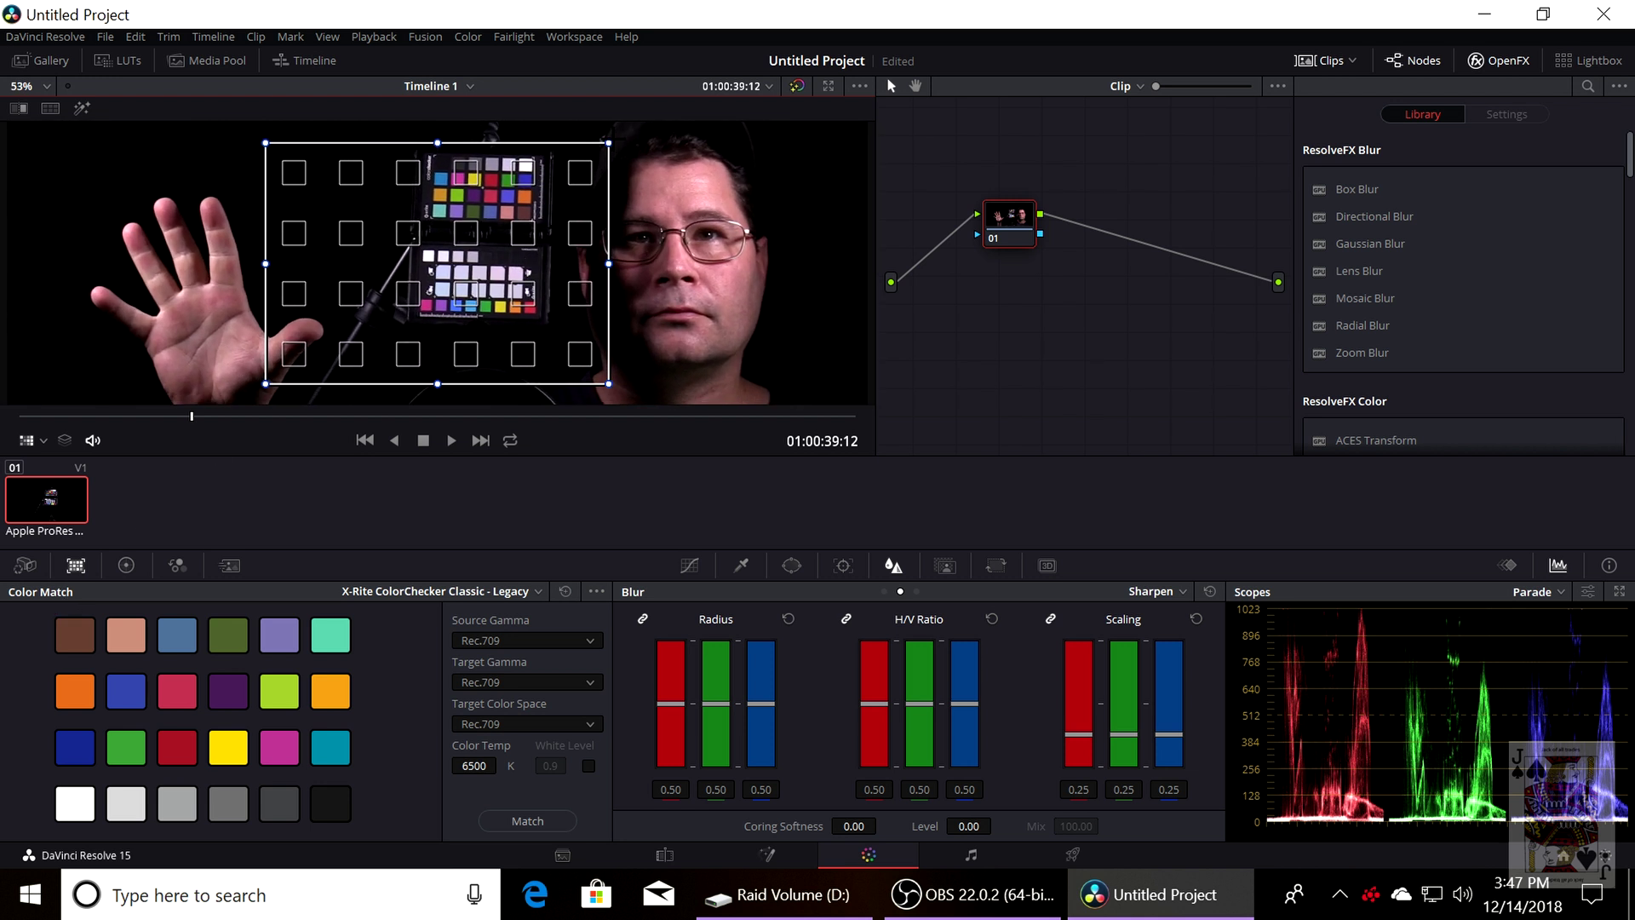
pyautogui.moveTo(608, 144); pyautogui.dragTo(538, 162)
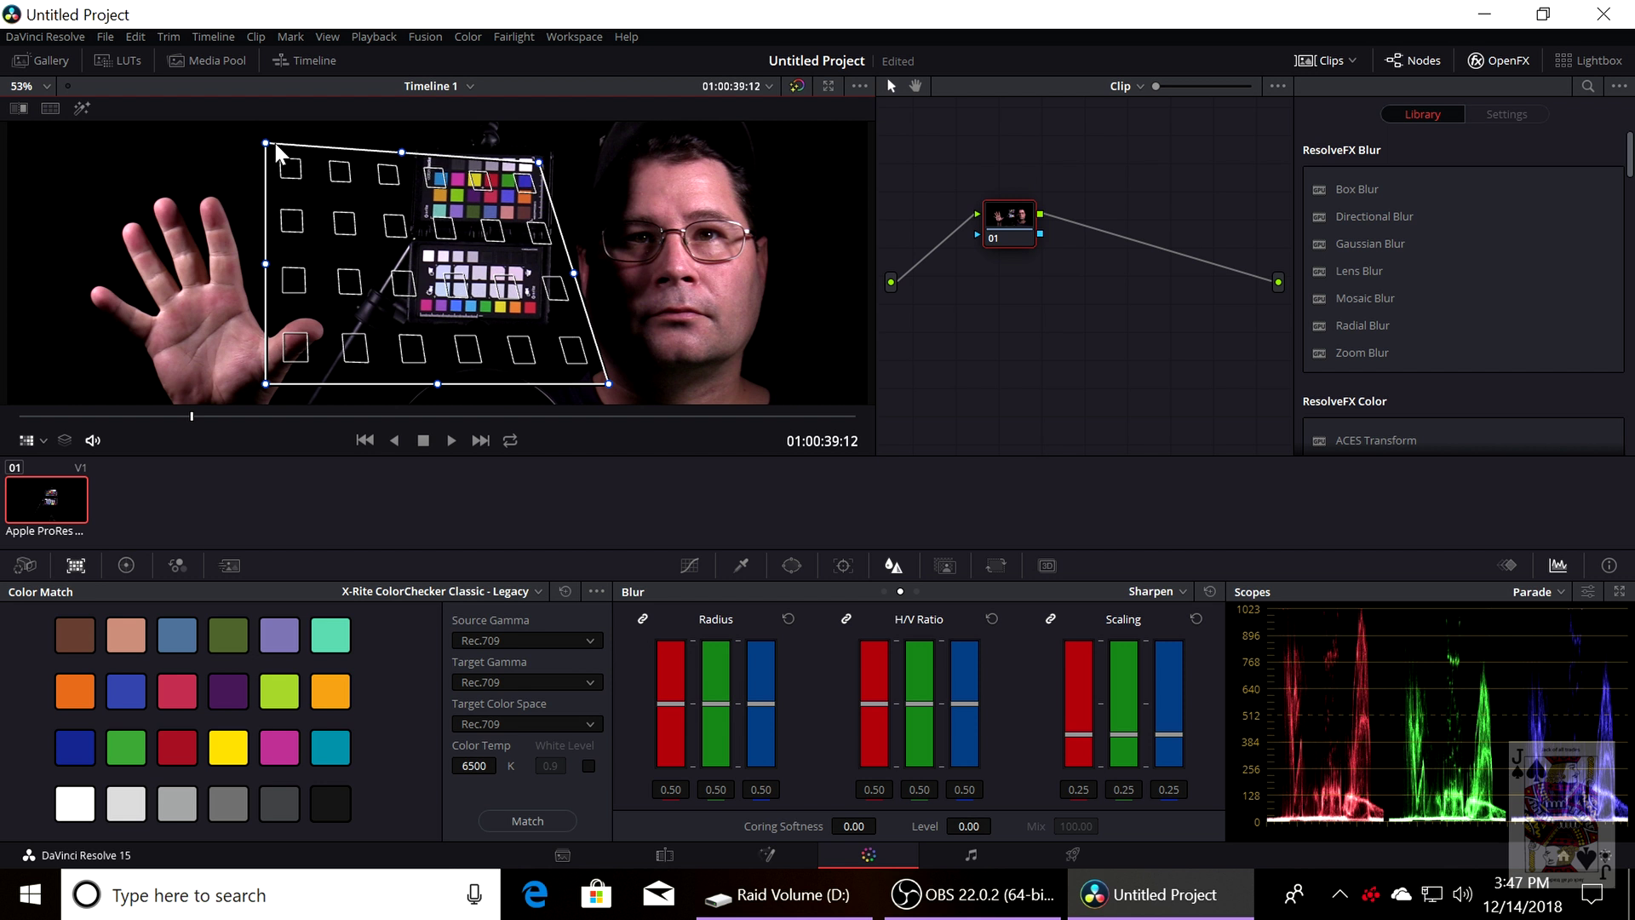
pyautogui.moveTo(266, 143); pyautogui.dragTo(428, 156)
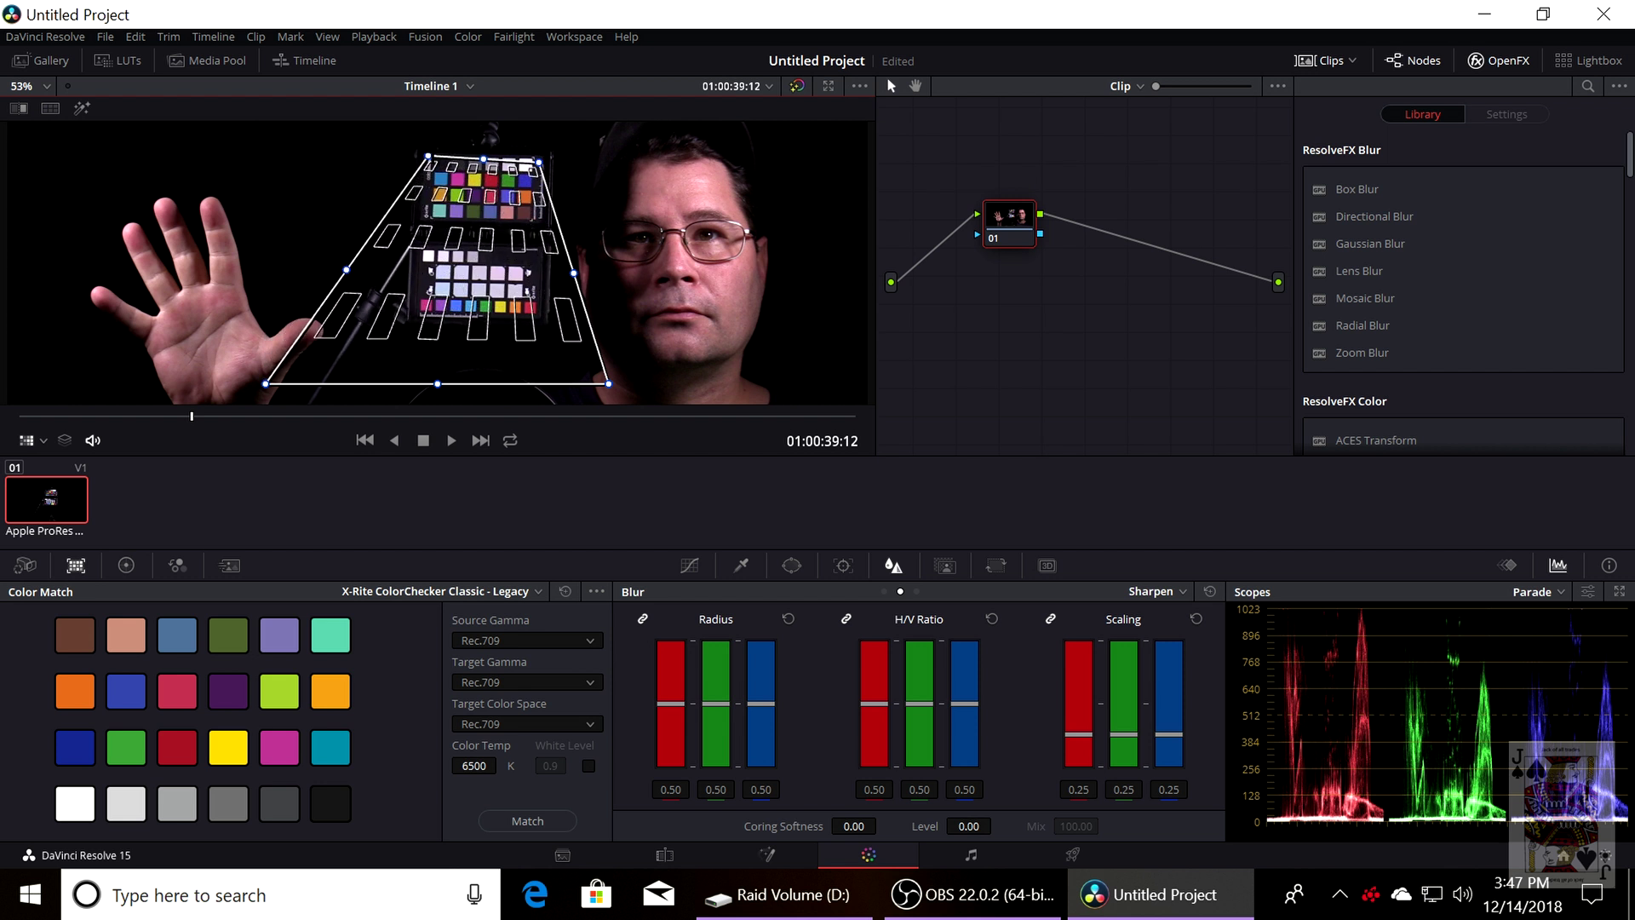
pyautogui.moveTo(608, 383); pyautogui.dragTo(542, 222)
pyautogui.moveTo(266, 383); pyautogui.dragTo(427, 220)
# Zoom in and fine-tune each overlay corner onto the chart's corner patches, then reframe chart and face.
pyautogui.scroll(10, 534, 202)
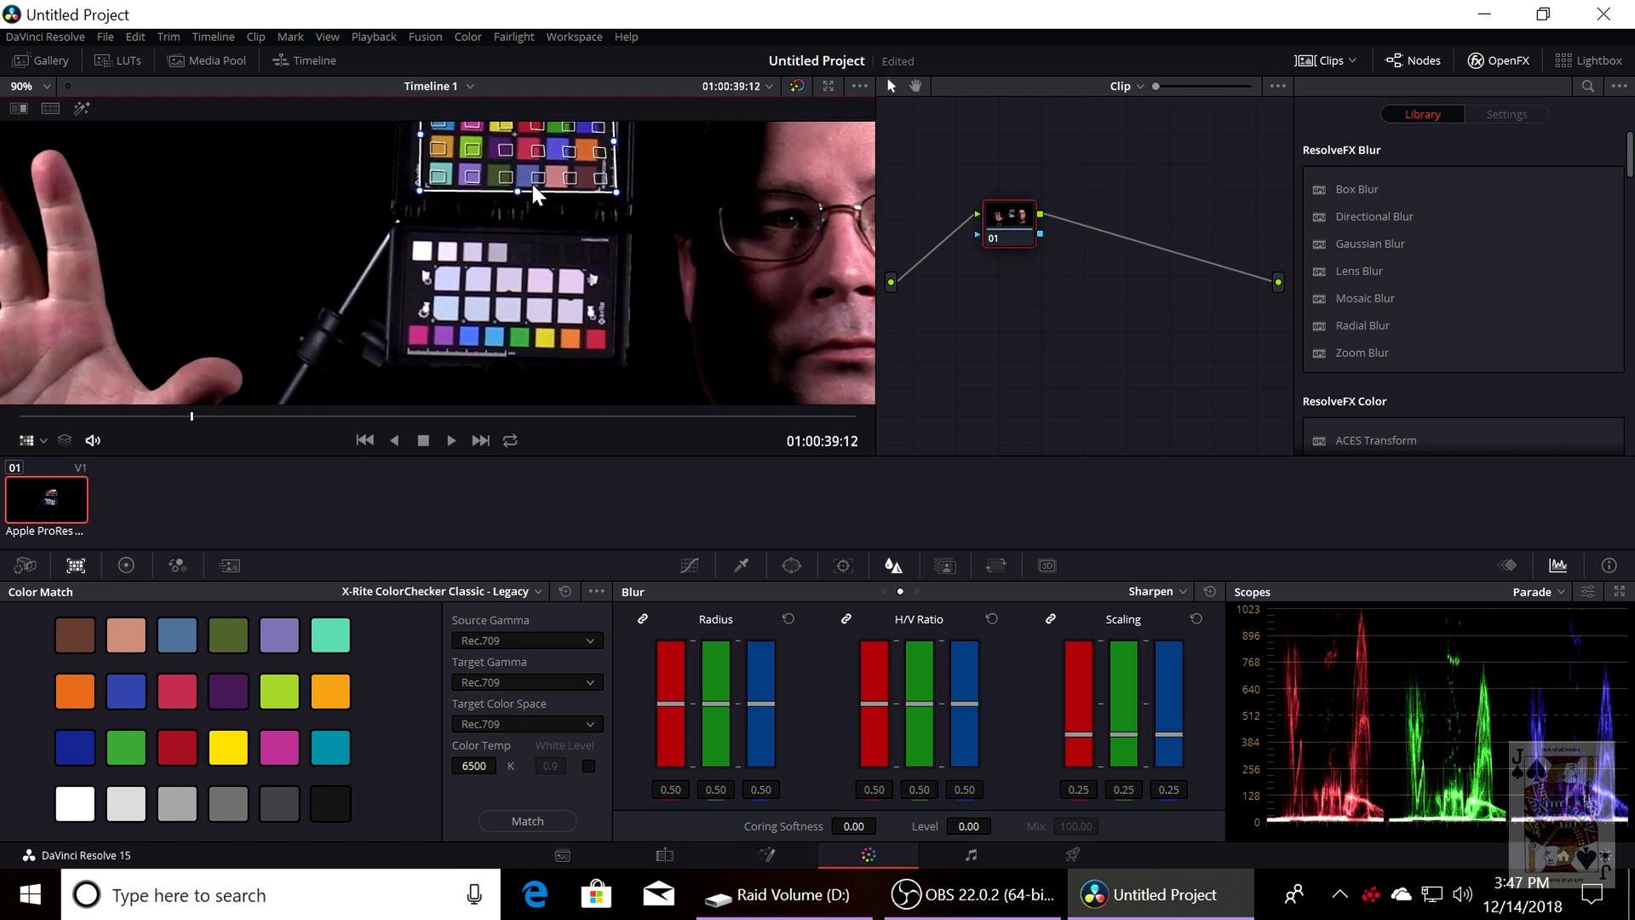
pyautogui.moveTo(609, 167); pyautogui.dragTo(548, 409)
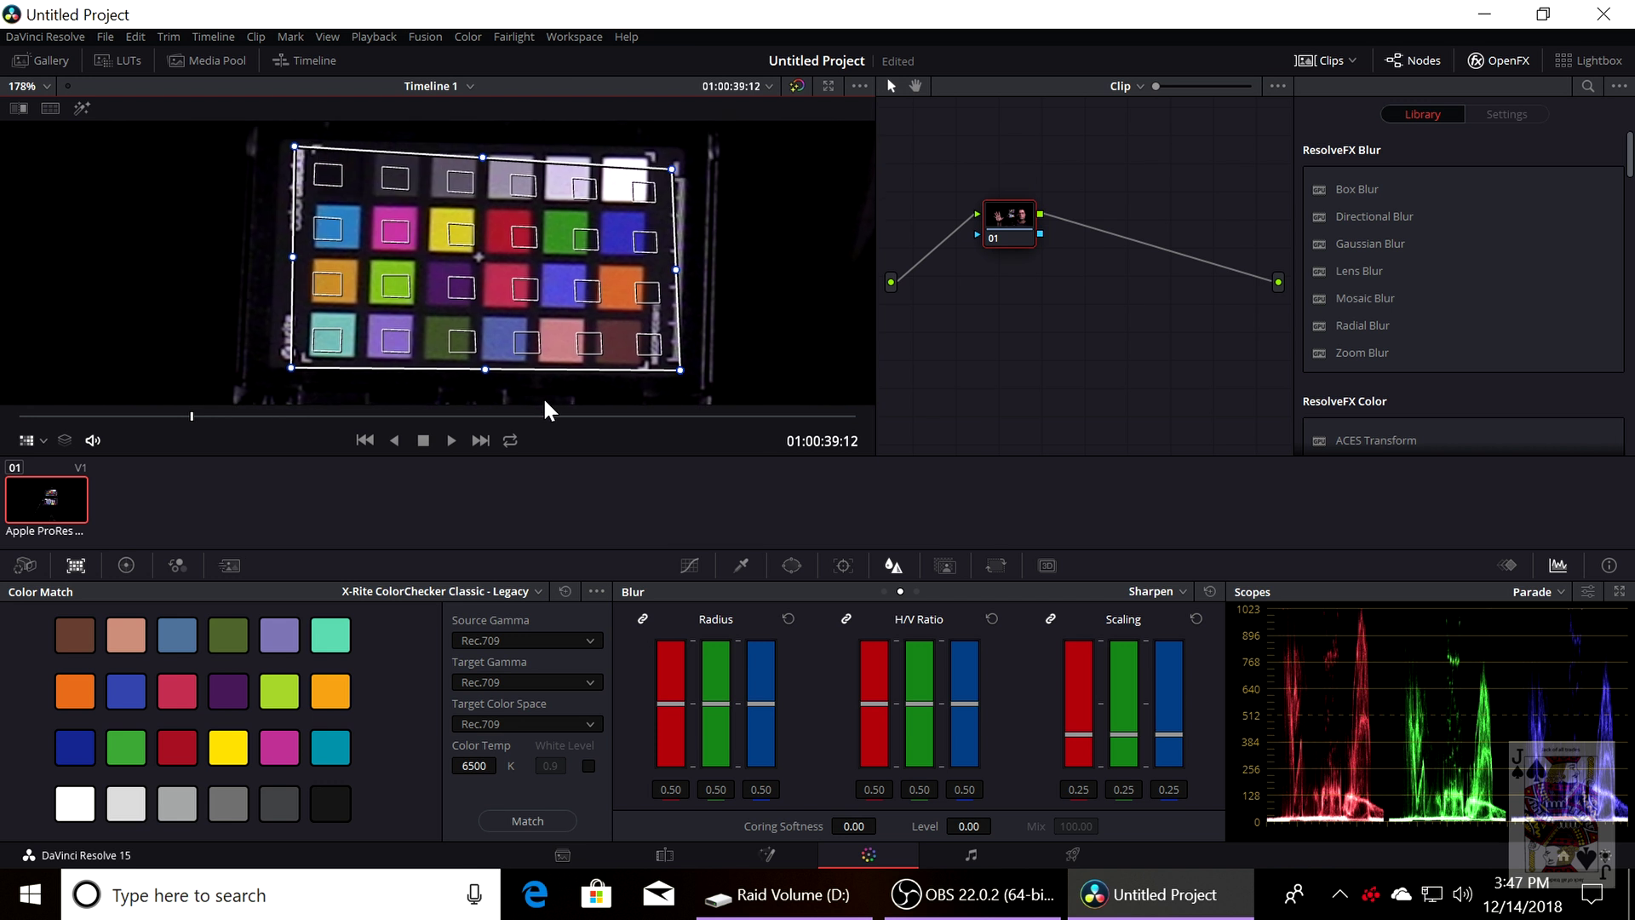
pyautogui.scroll(1, 548, 409)
pyautogui.rightClick(552, 416)
pyautogui.click(686, 176)
pyautogui.moveTo(686, 176)
pyautogui.mouseDown()
pyautogui.moveTo(666, 204)
pyautogui.moveTo(662, 162)
pyautogui.mouseUp()
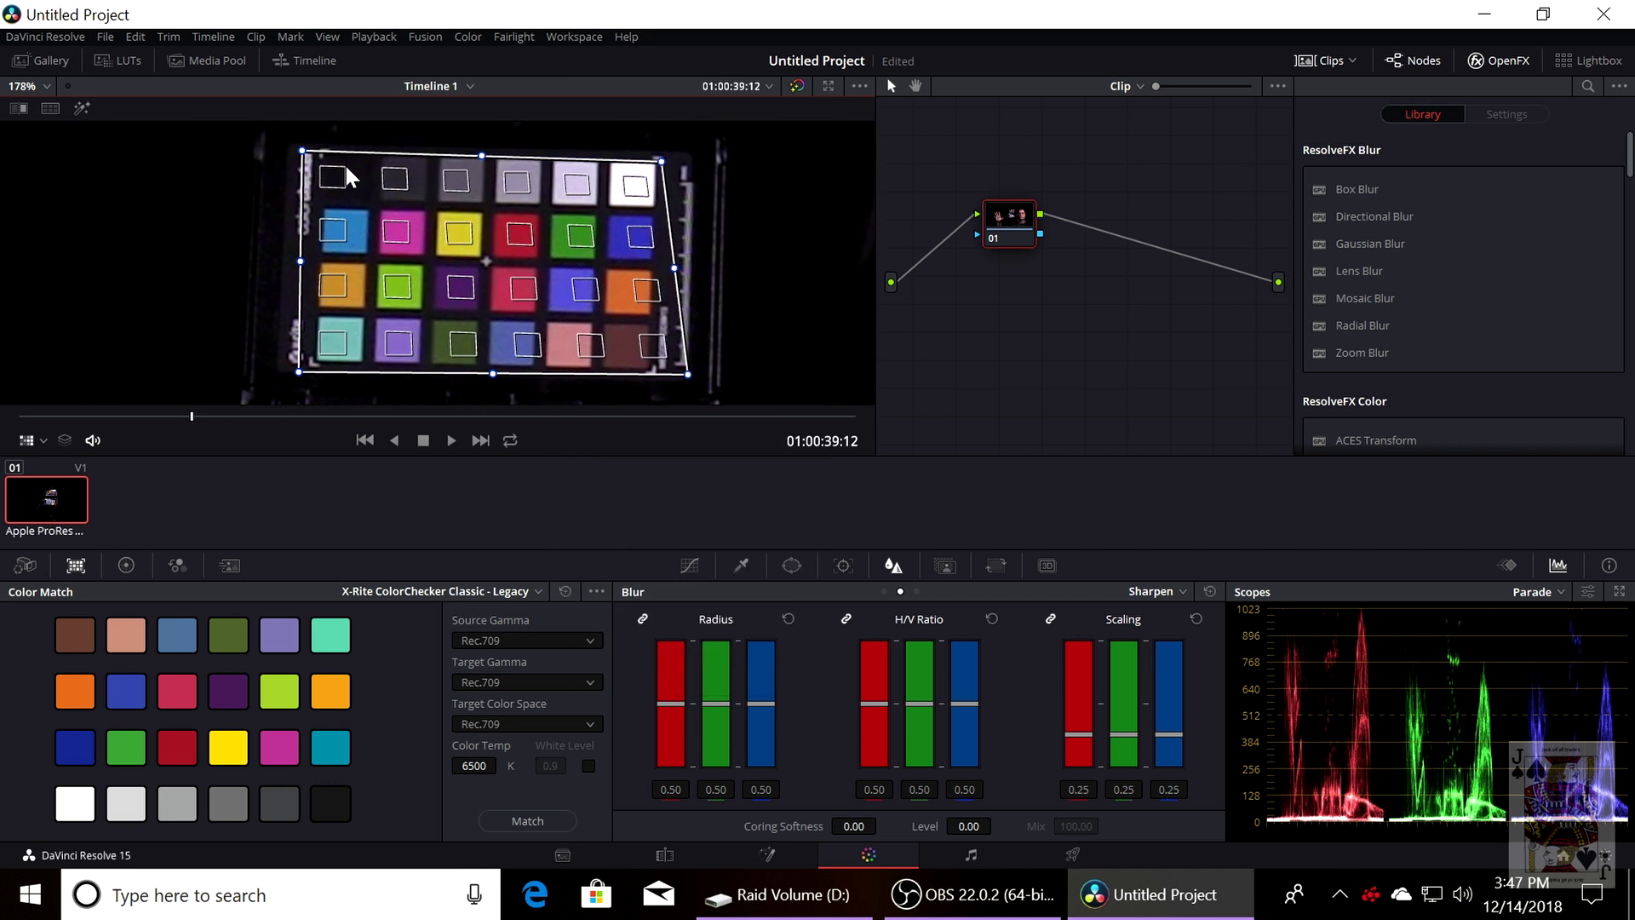
pyautogui.moveTo(300, 150); pyautogui.dragTo(322, 149)
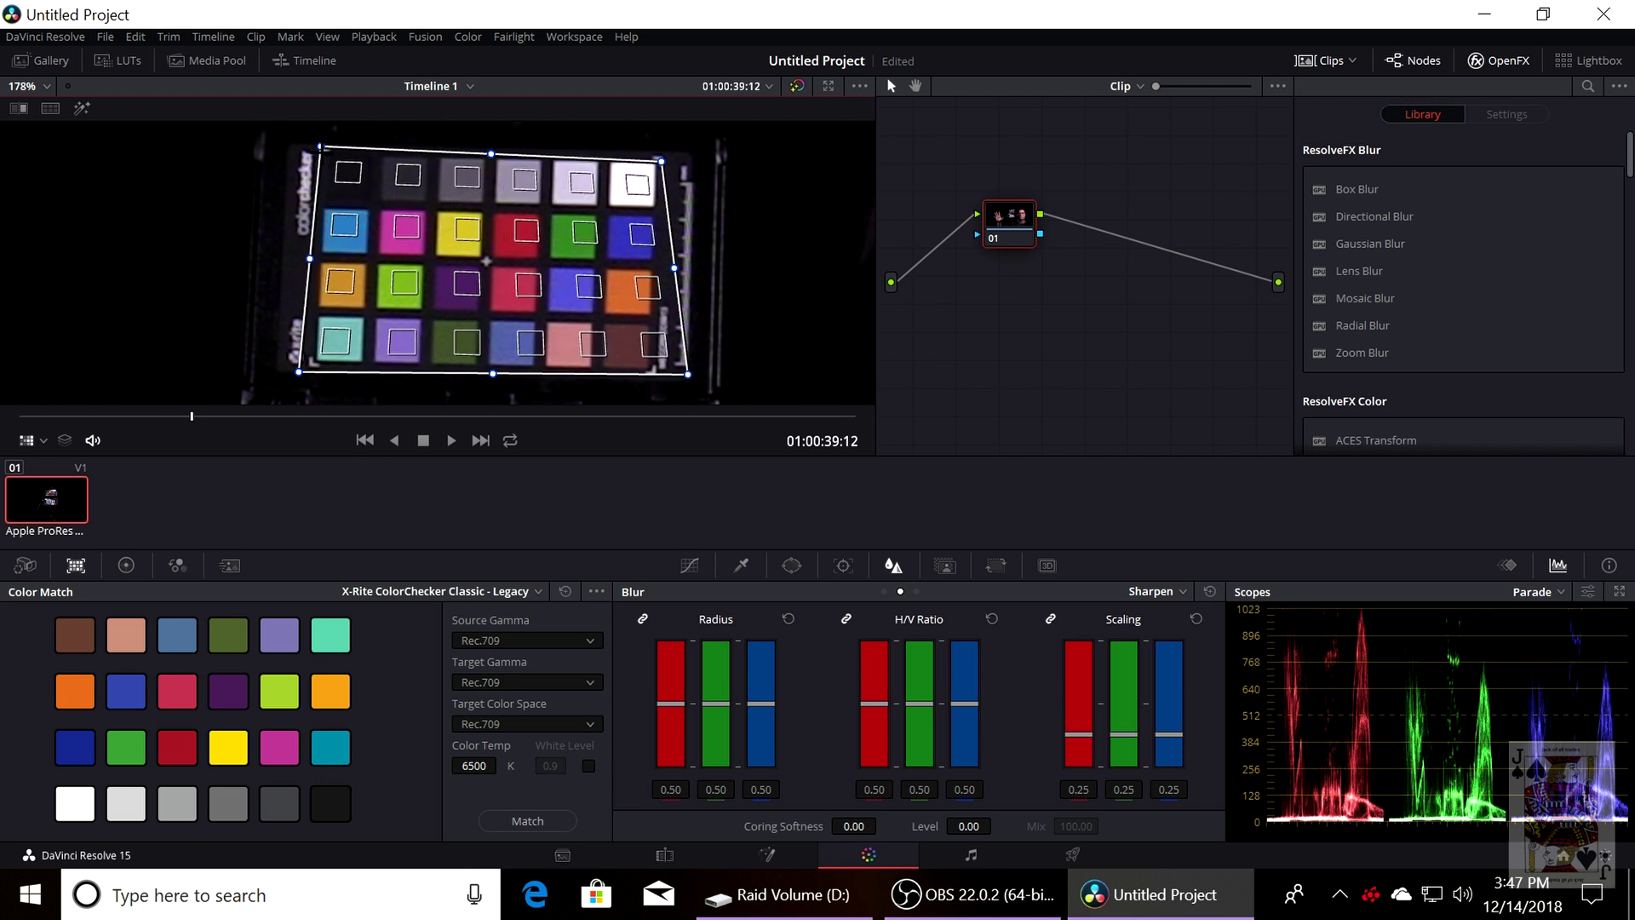
pyautogui.moveTo(299, 372); pyautogui.dragTo(309, 364)
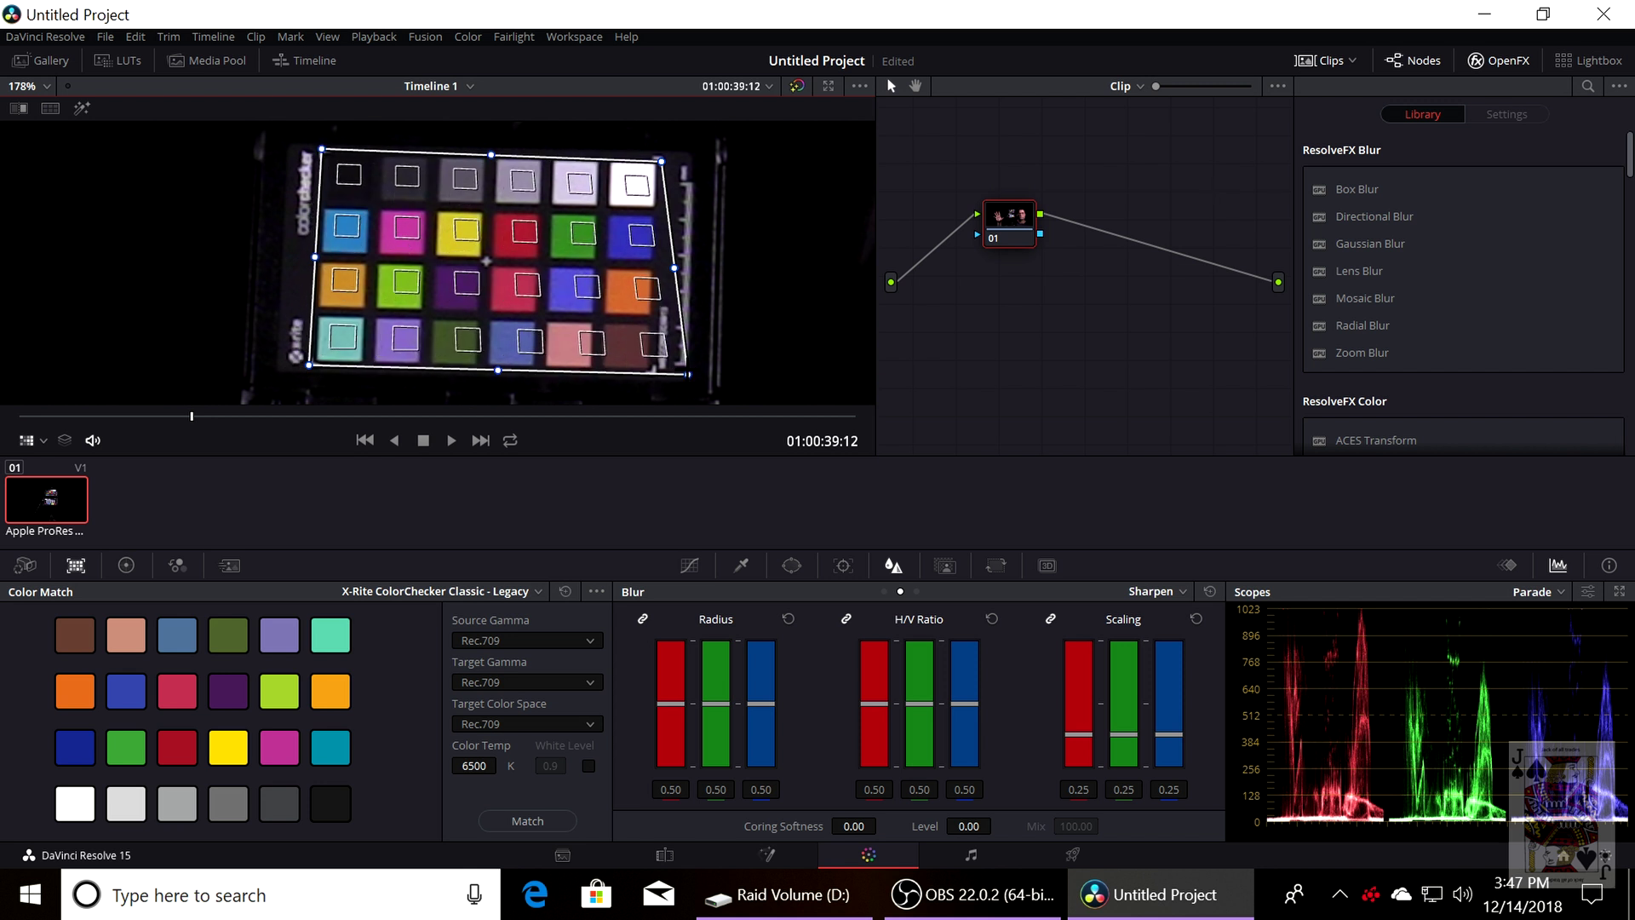
pyautogui.moveTo(689, 374); pyautogui.dragTo(654, 371)
pyautogui.scroll(-8, 736, 266)
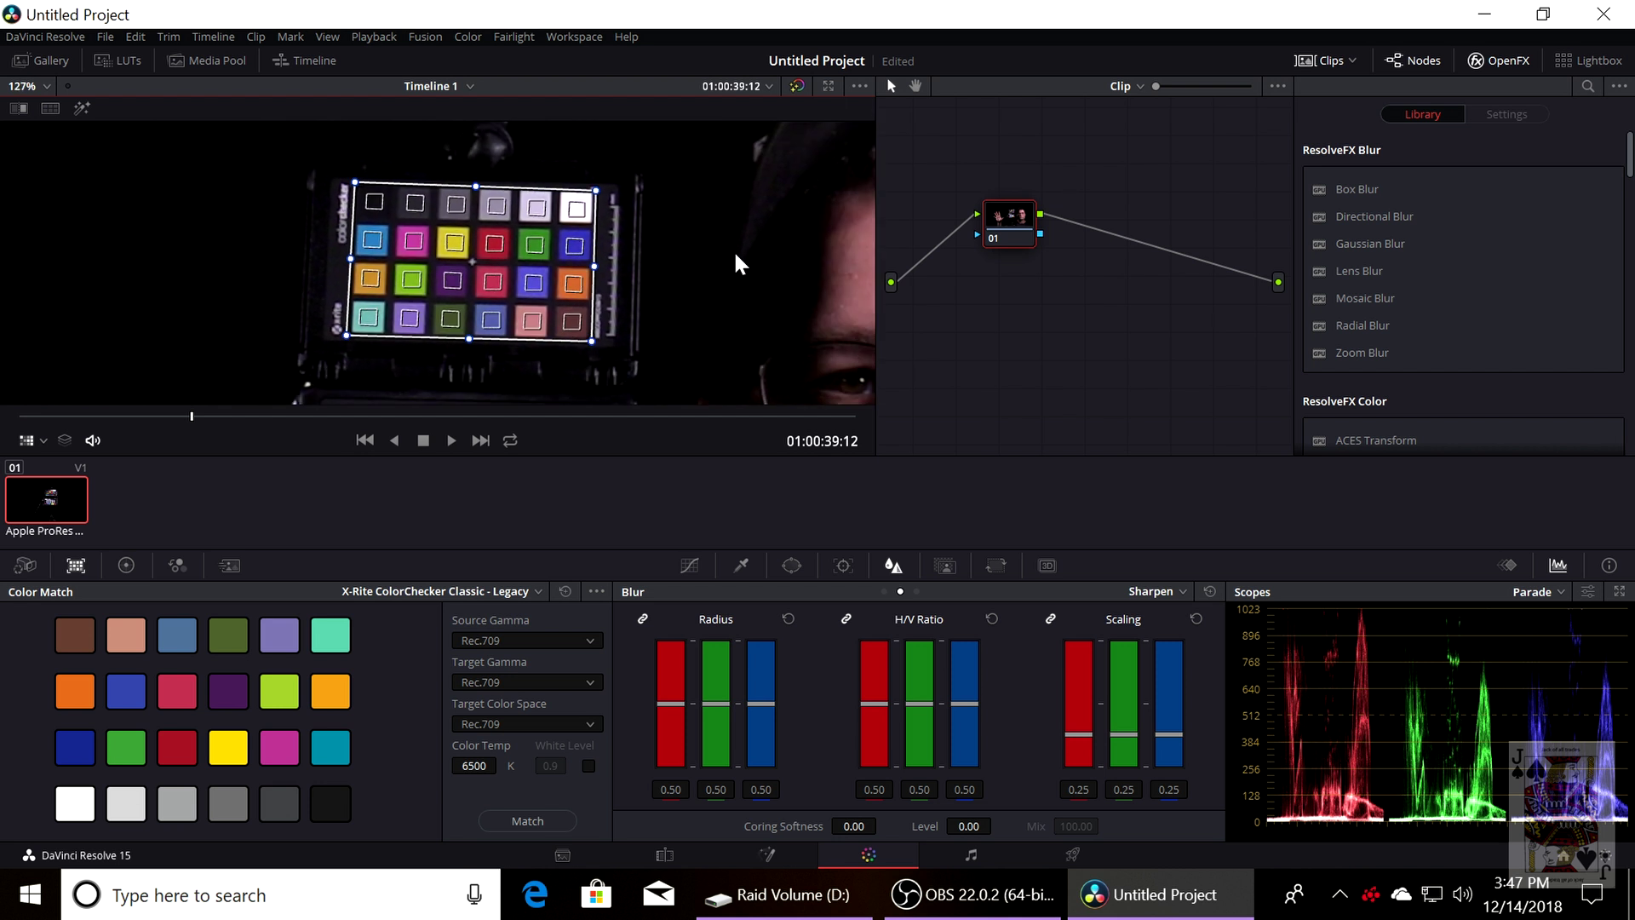
pyautogui.scroll(3, 756, 337)
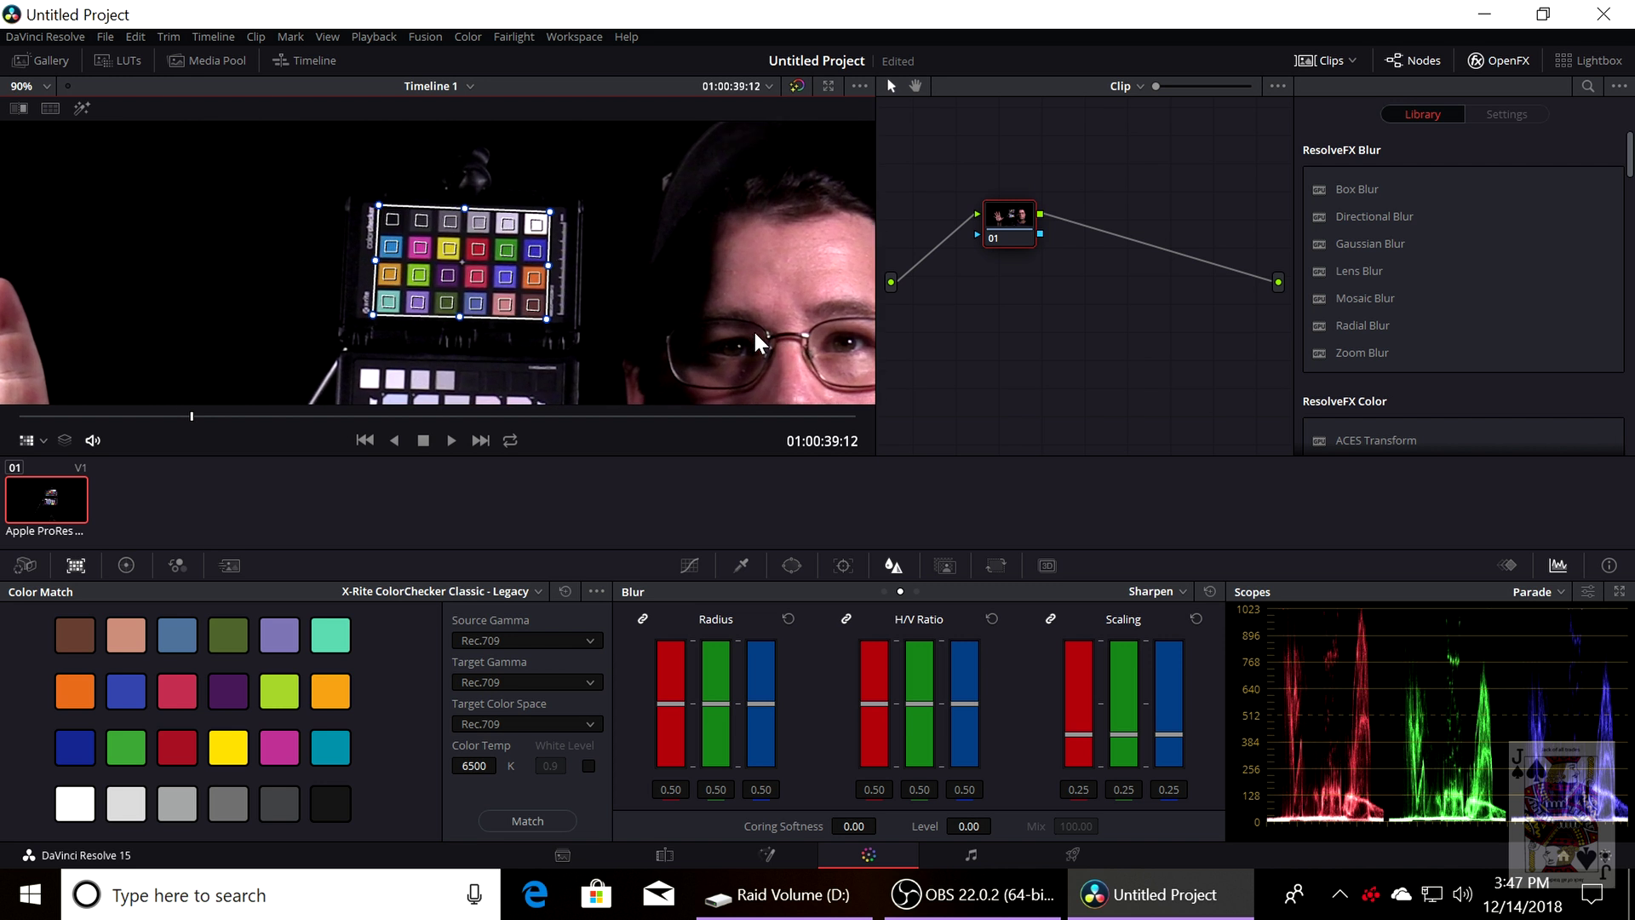
pyautogui.moveTo(524, 226); pyautogui.dragTo(626, 295)
# Apply Color Match against the ColorChecker chart and compare before and after with undo/redo.
pyautogui.rightClick(626, 295)
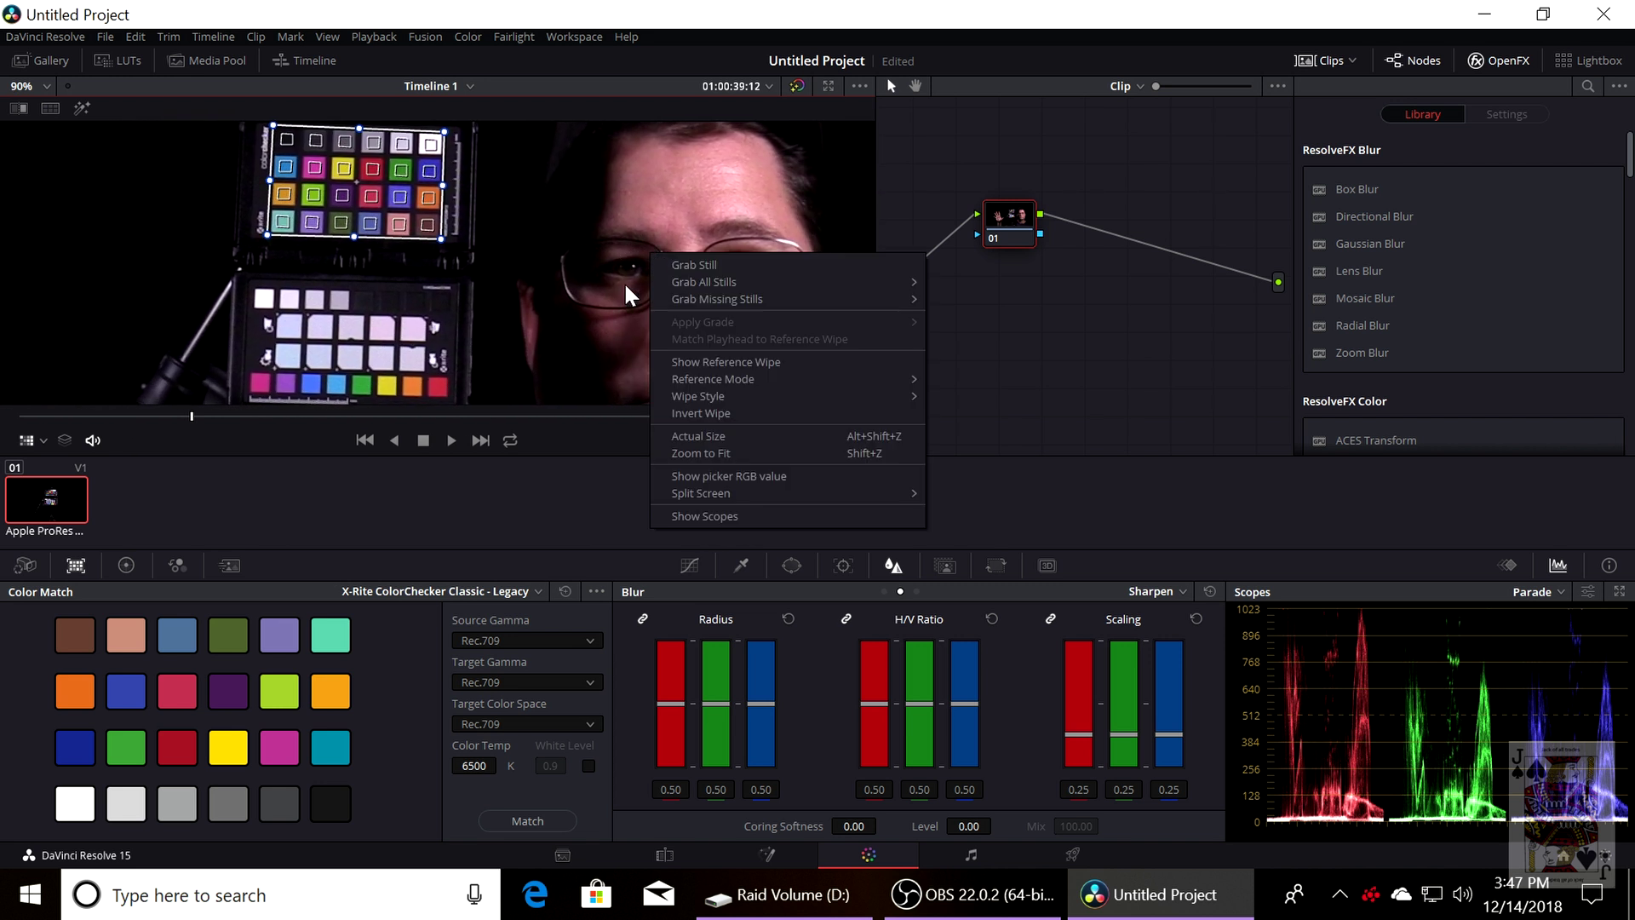
pyautogui.click(424, 740)
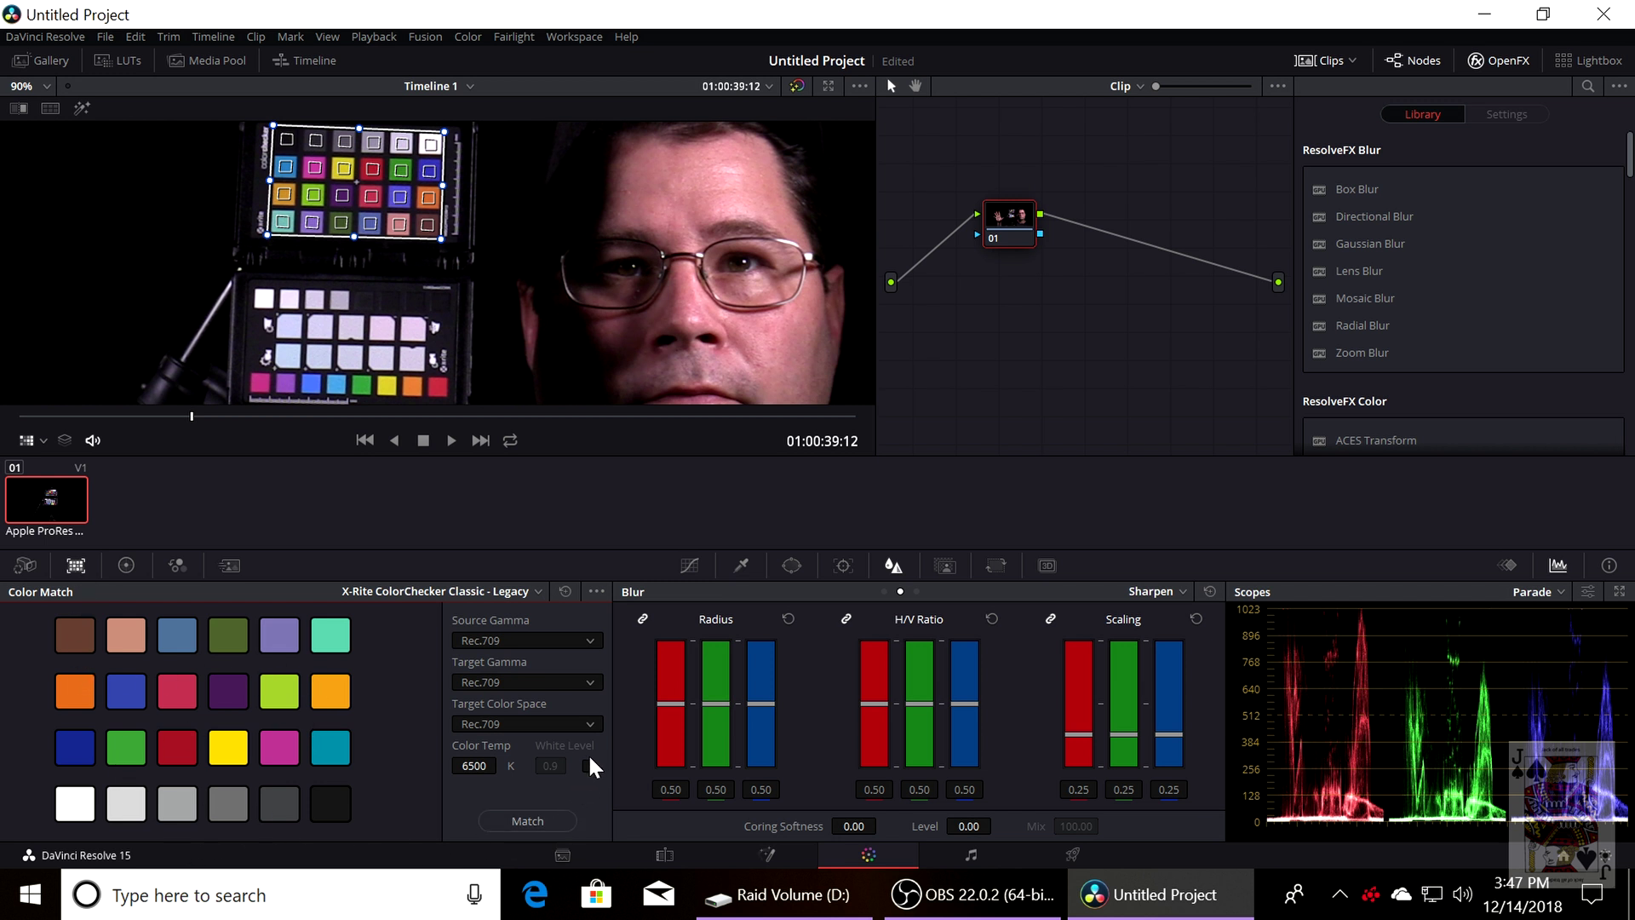
pyautogui.click(528, 821)
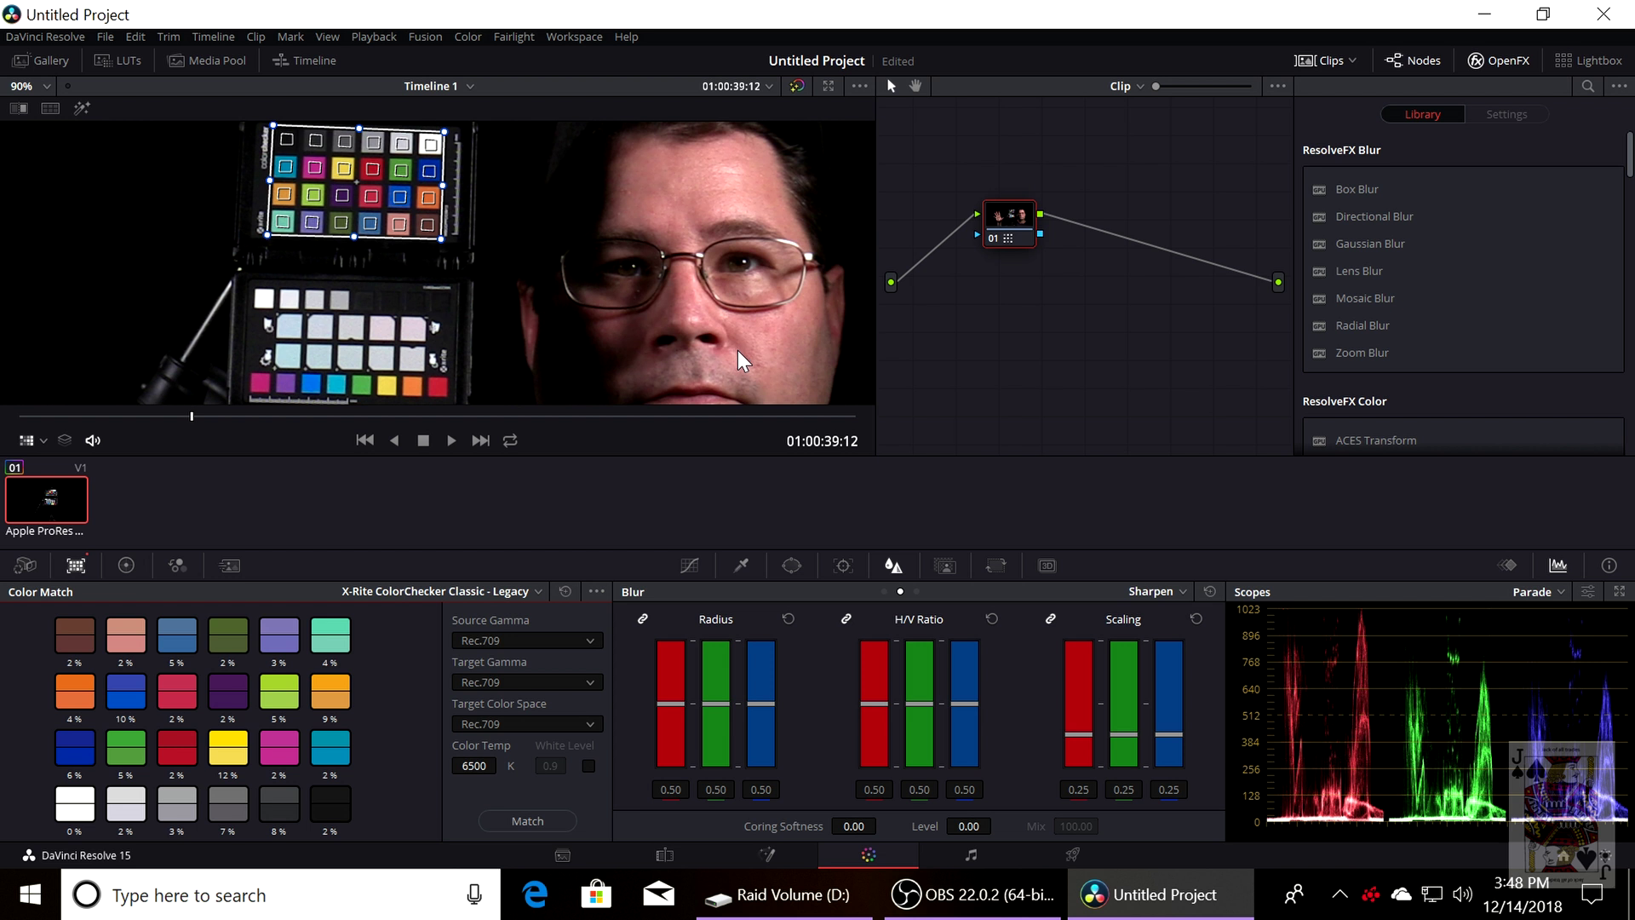
pyautogui.hotkey('ctrl', 'z')
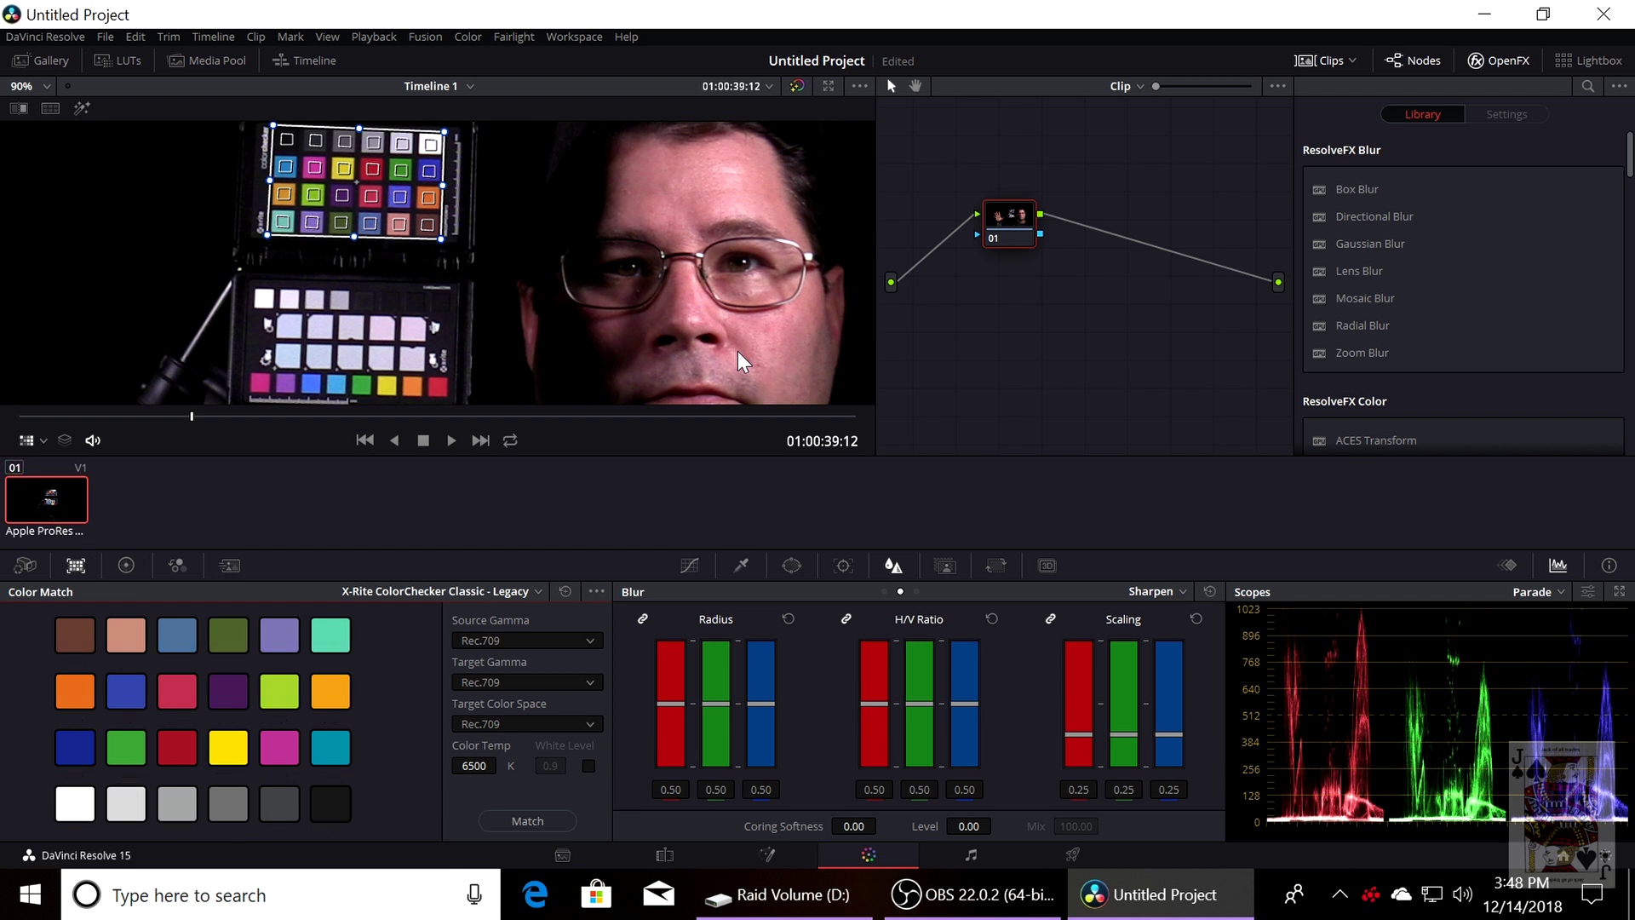
pyautogui.hotkey('ctrl', 'shift', 'z')
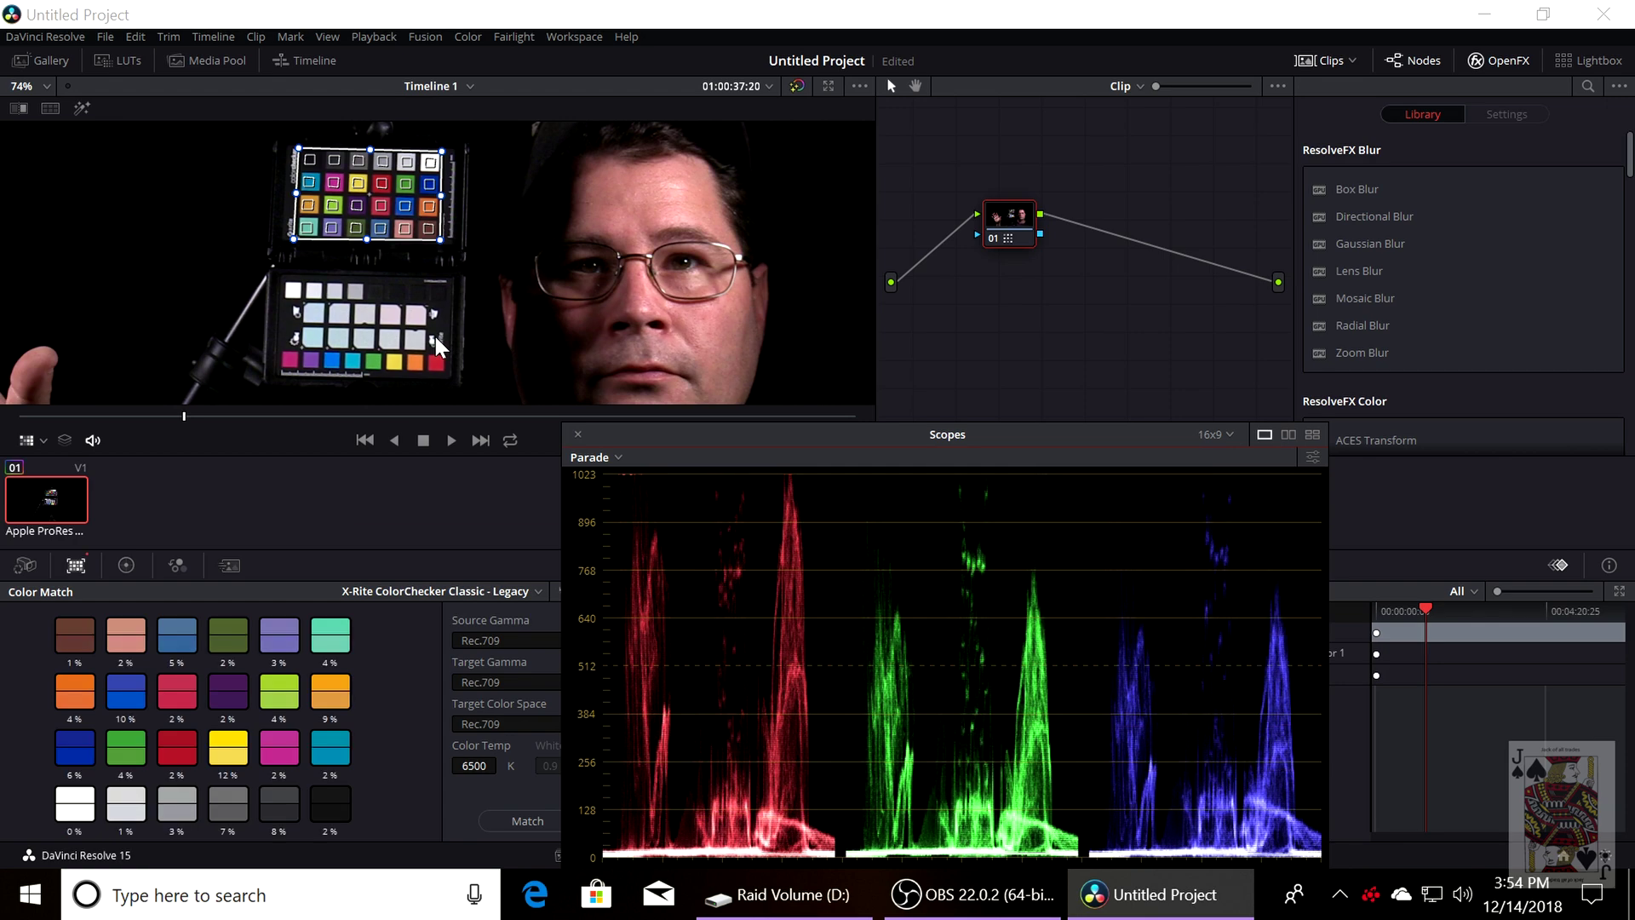
pyautogui.hotkey('ctrl', 'z')
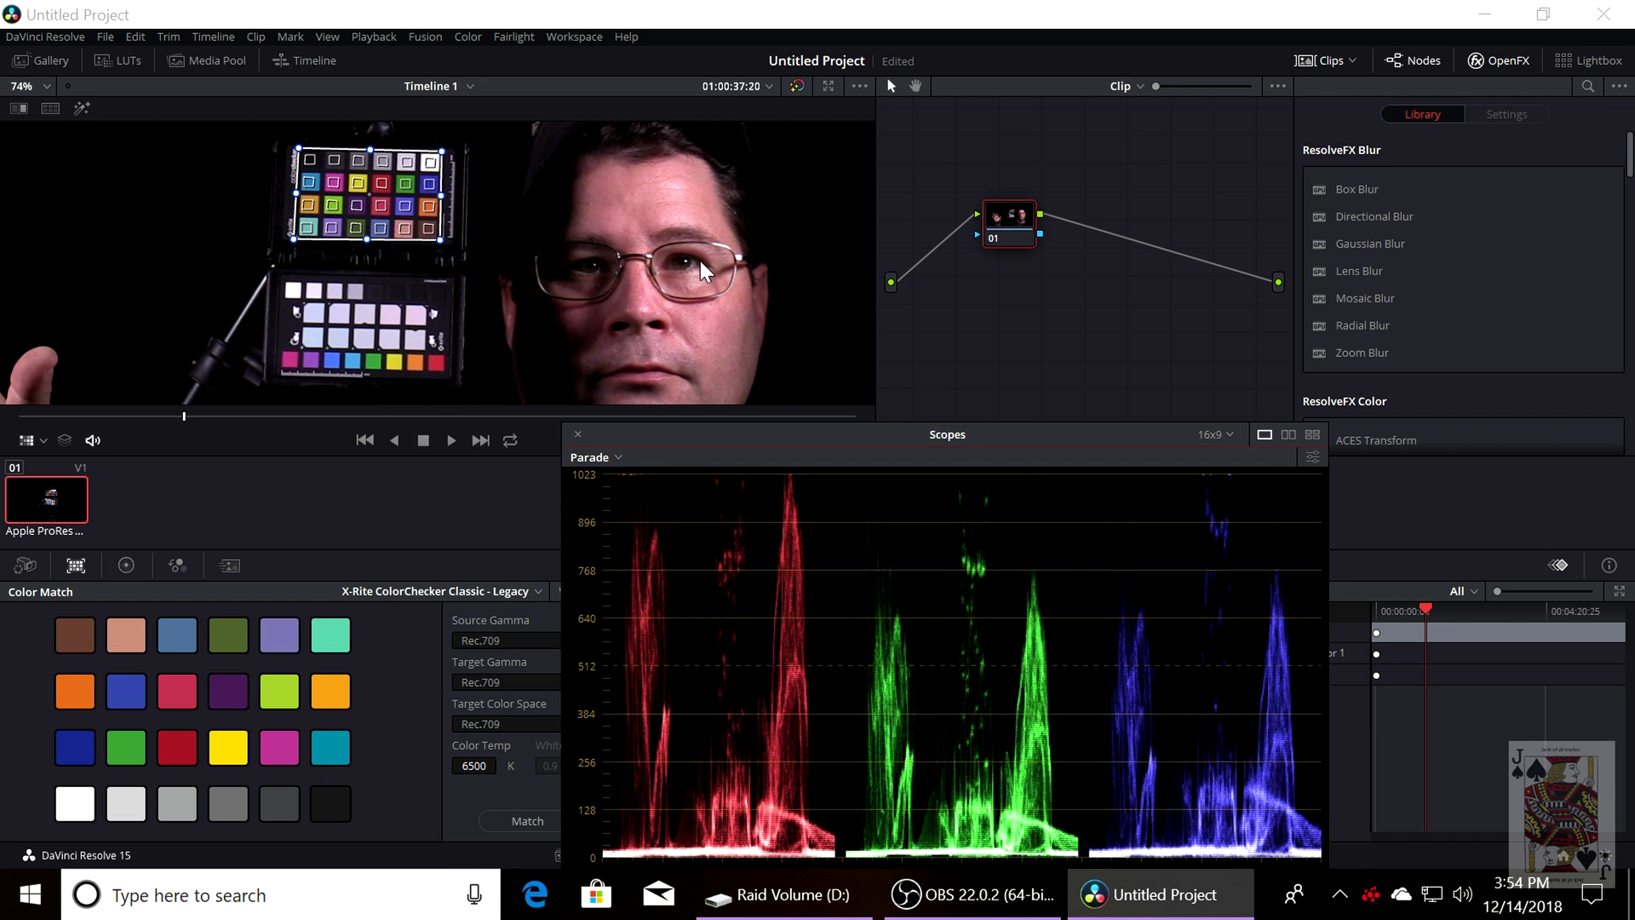
pyautogui.scroll(5, 693, 278)
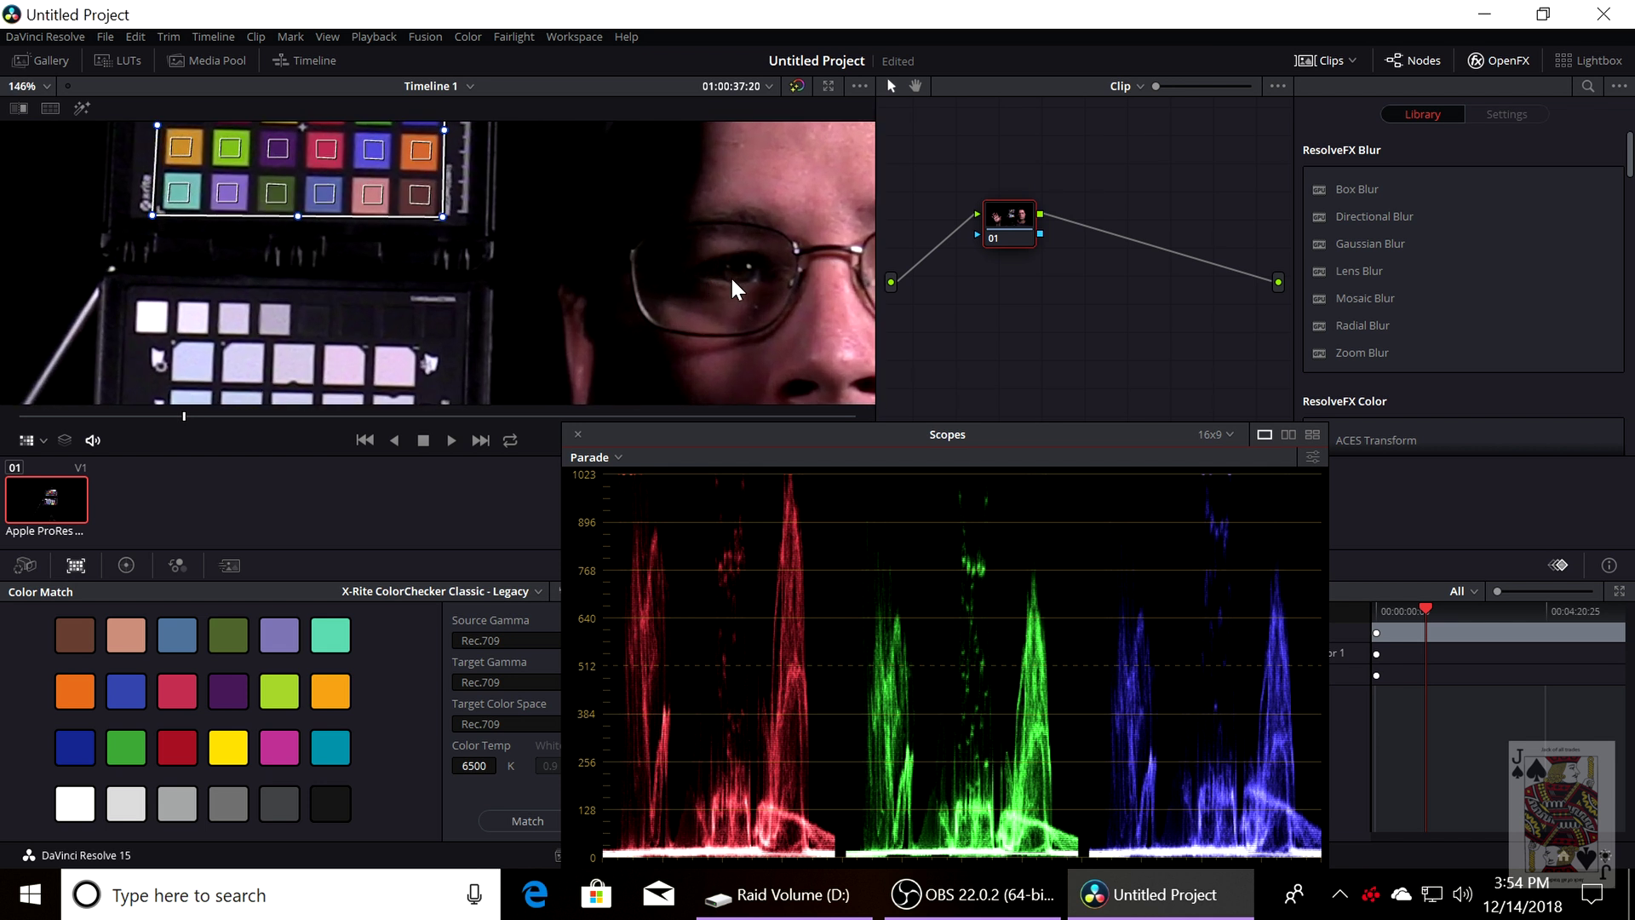
pyautogui.scroll(2, 729, 274)
pyautogui.moveTo(729, 275); pyautogui.dragTo(593, 325)
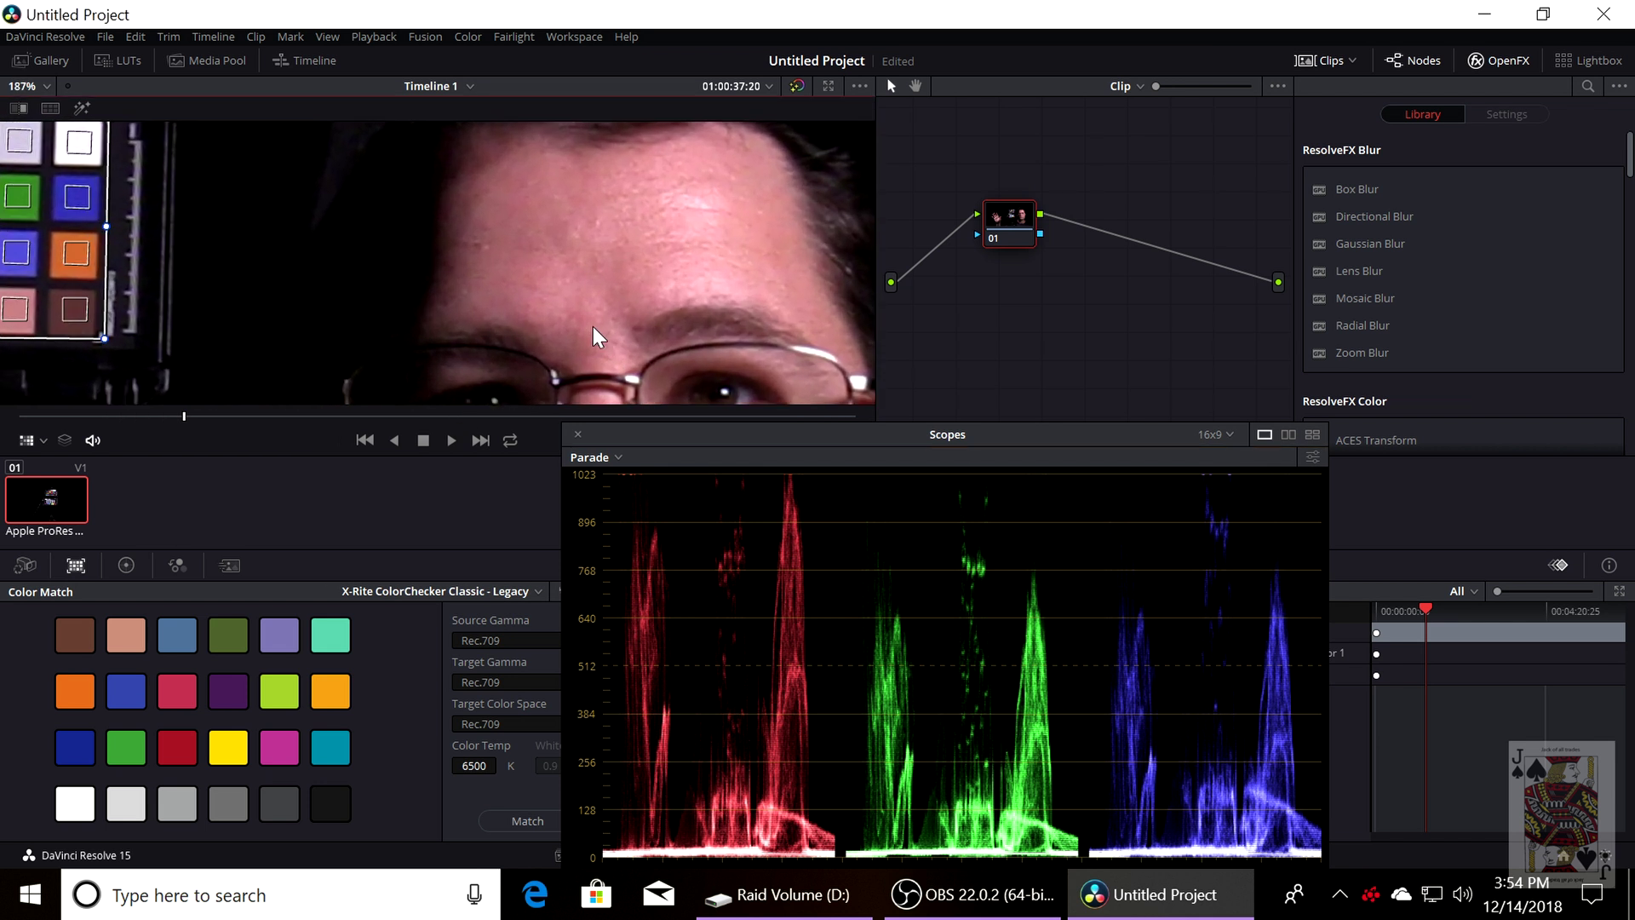
pyautogui.scroll(1, 593, 335)
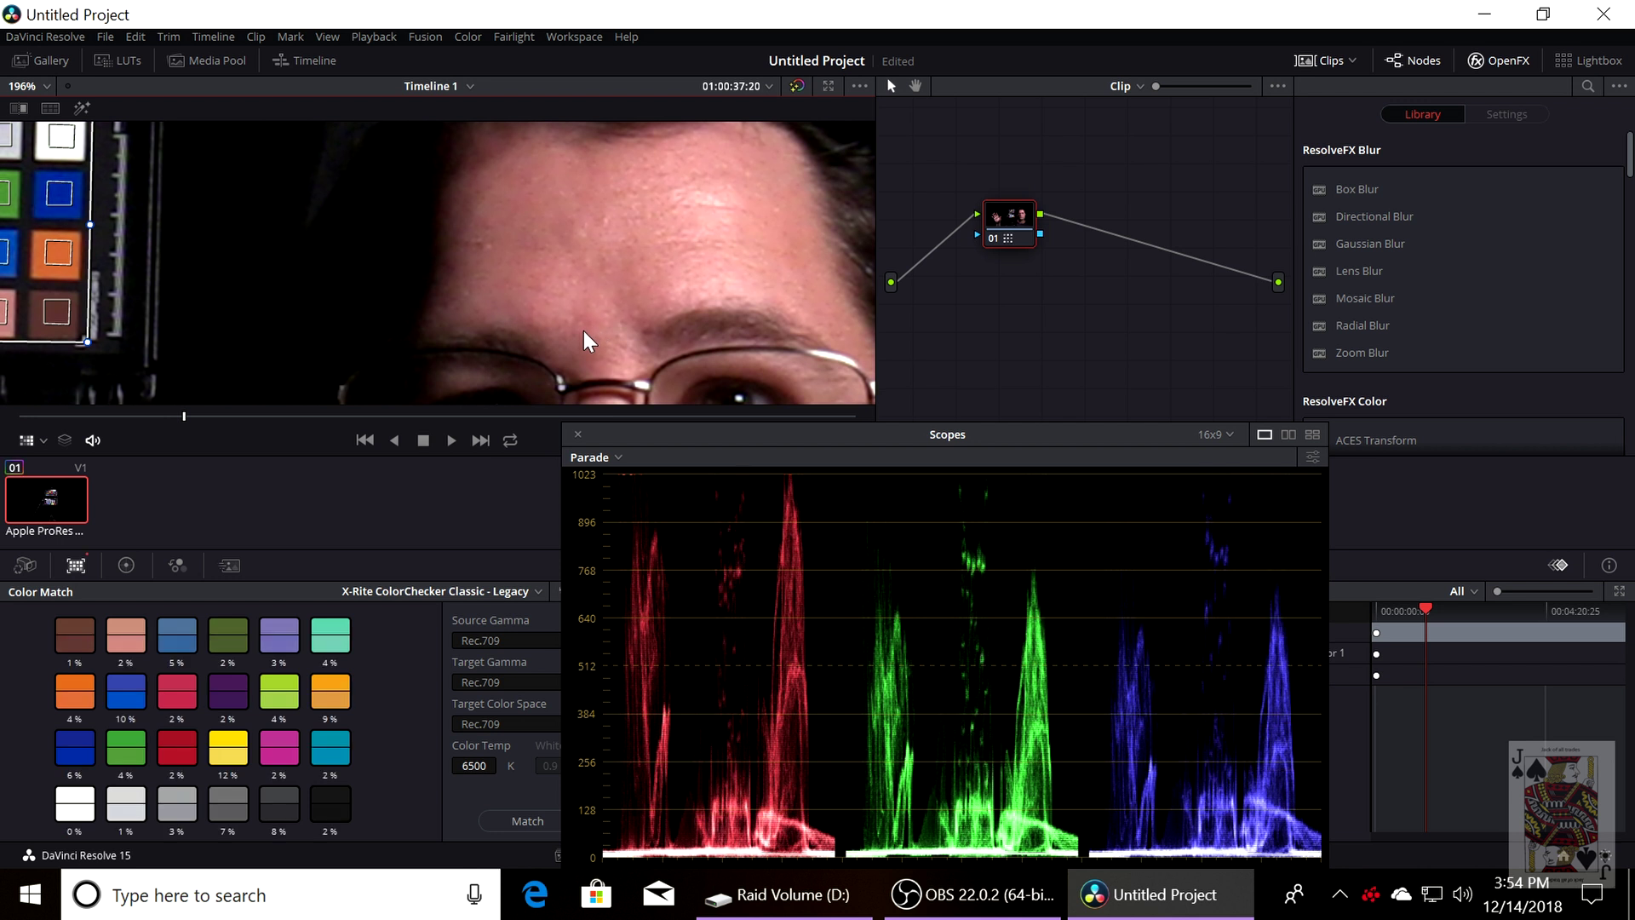
pyautogui.hotkey('ctrl', 'z')
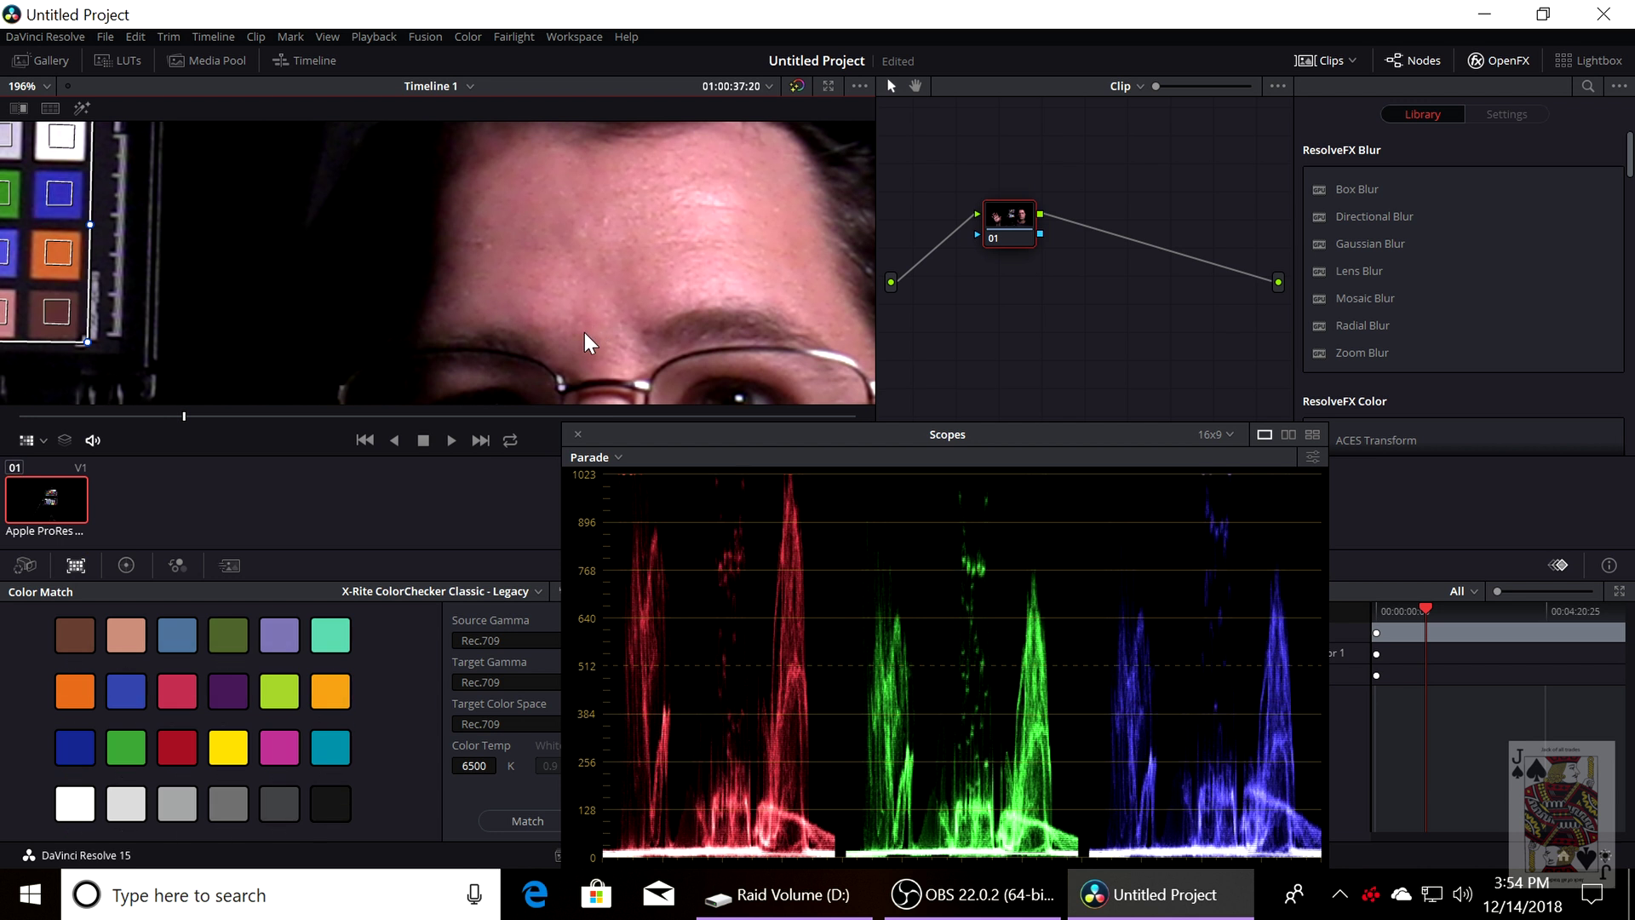
pyautogui.hotkey('ctrl', 'shift', 'z')
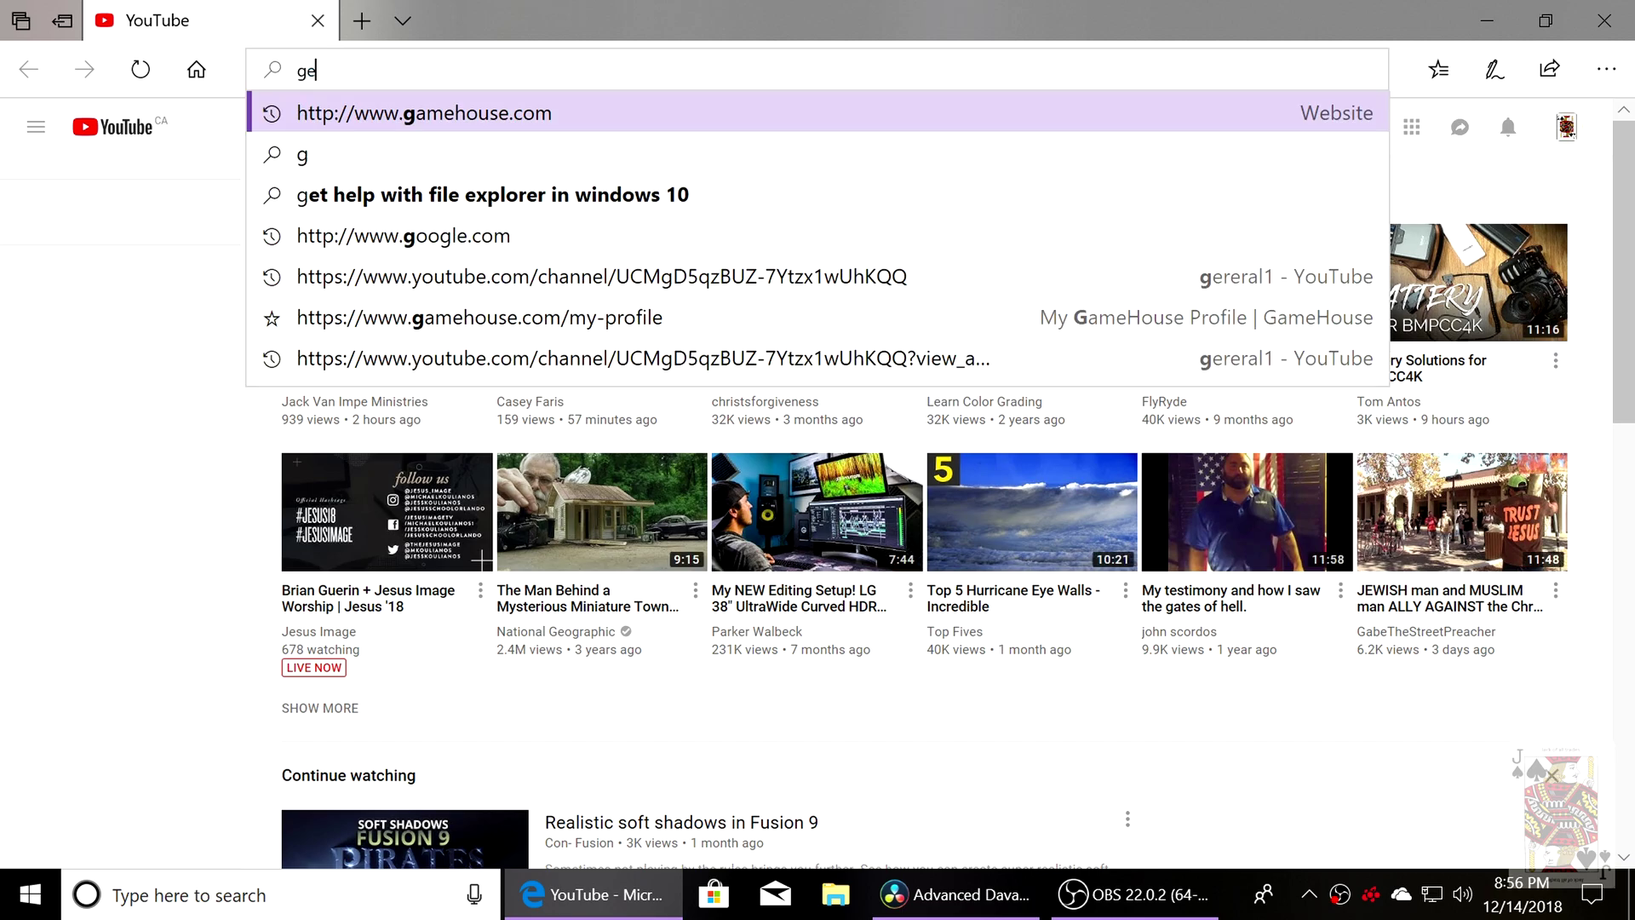
# Web-search the channel's name and open its YouTube page from the results.
pyautogui.write('reral1')
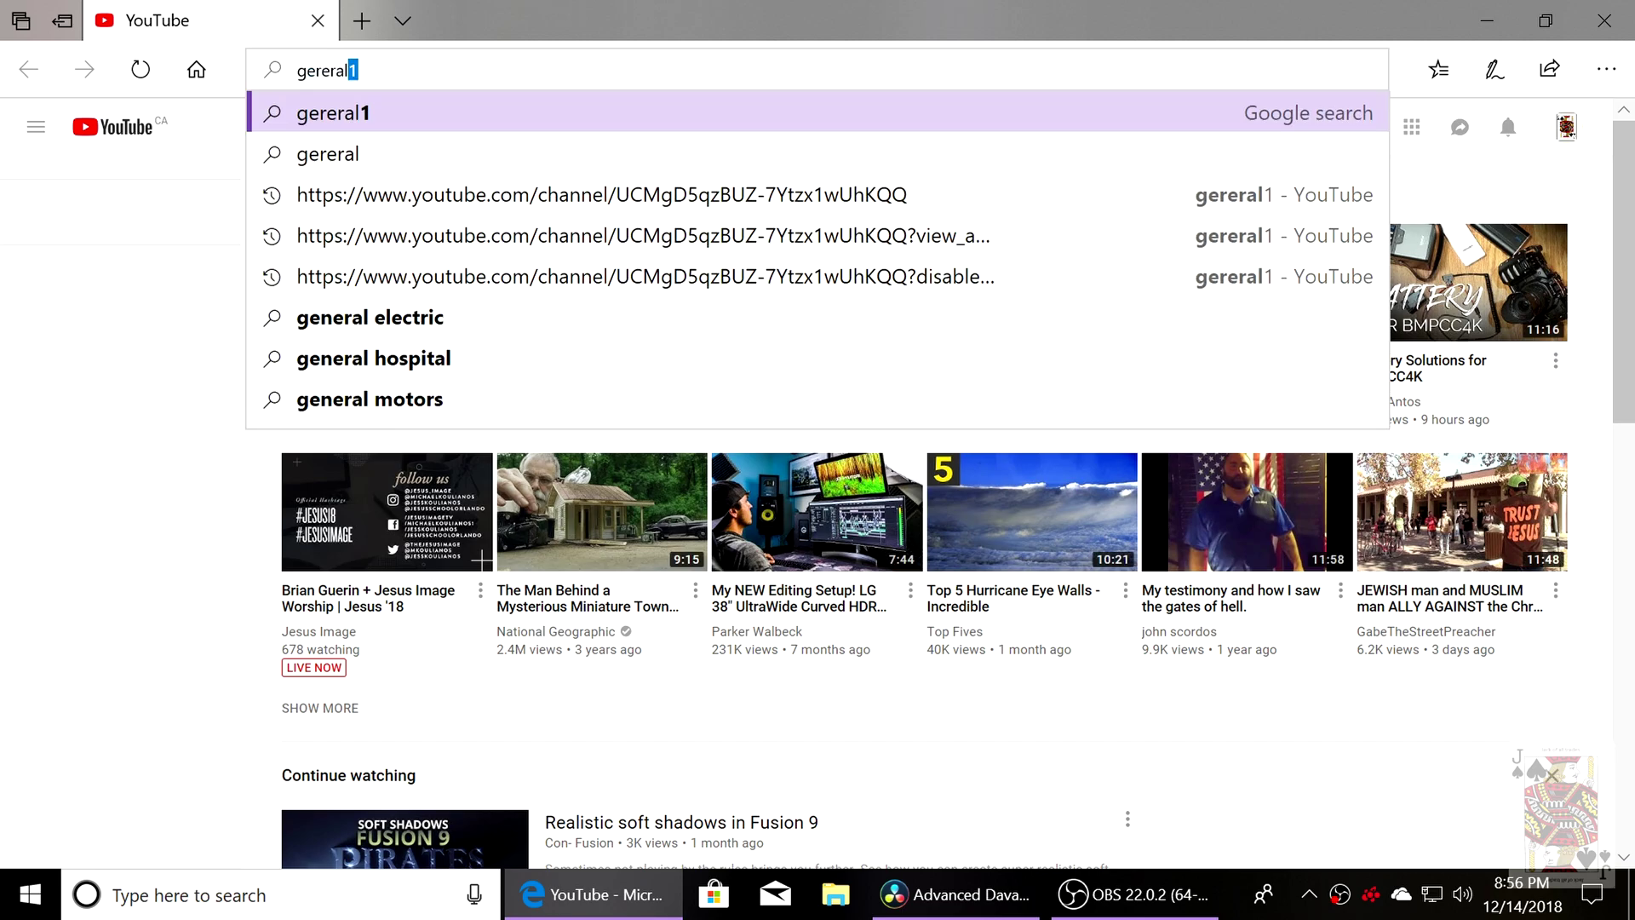
pyautogui.press('Return')
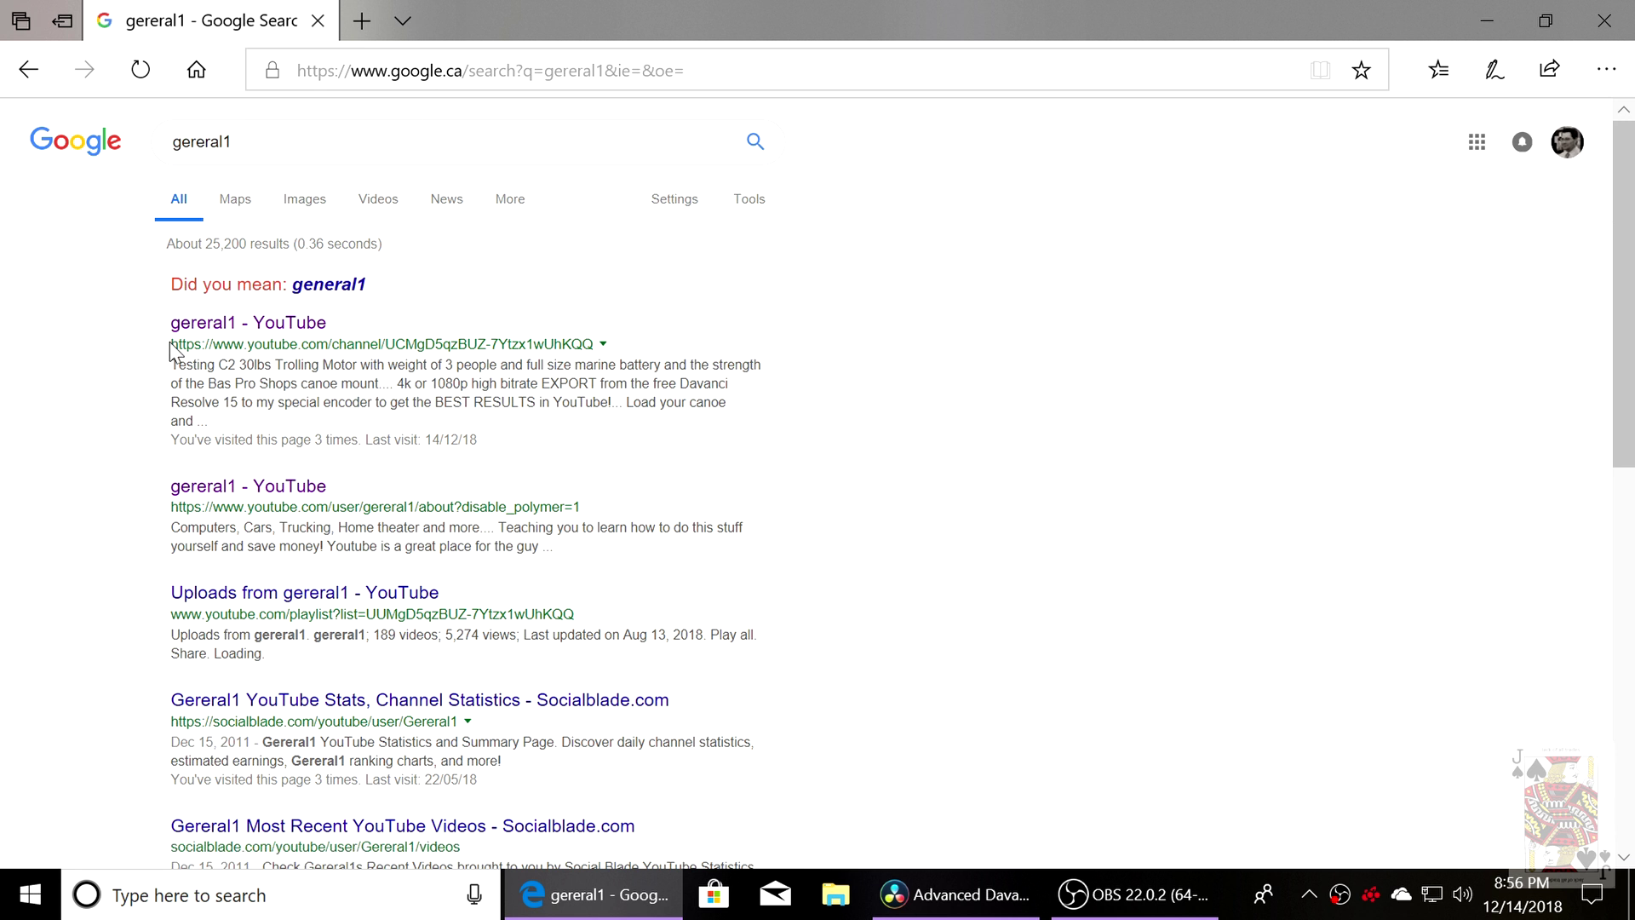
pyautogui.click(246, 330)
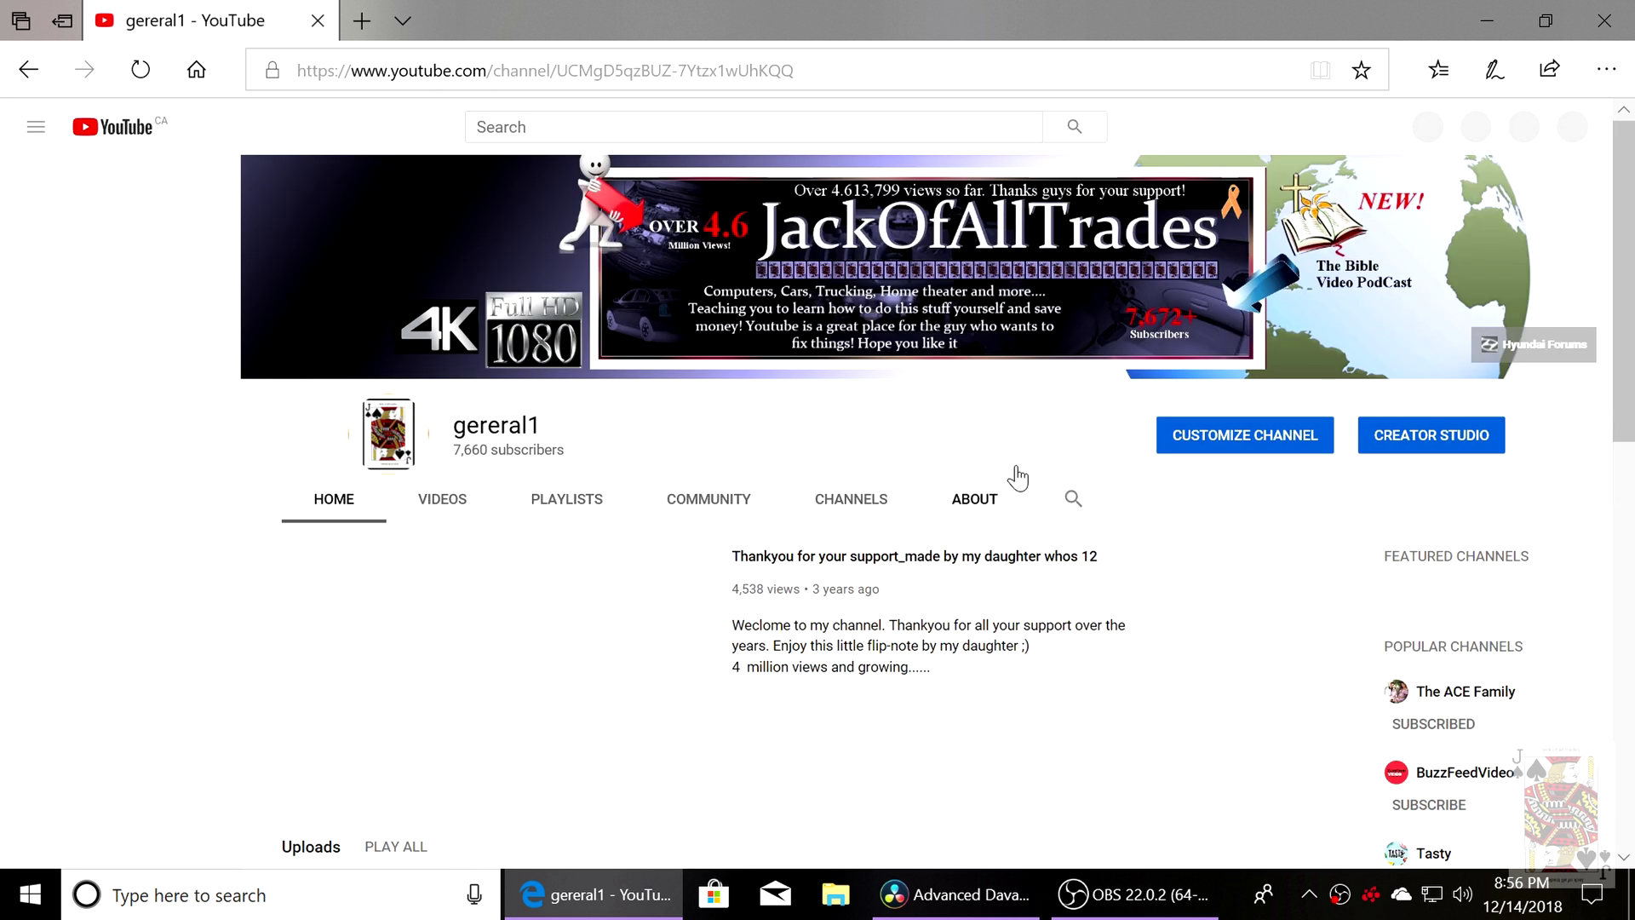
# Search within the channel for 'Max bitrate' to list the matching videos.
pyautogui.click(1070, 500)
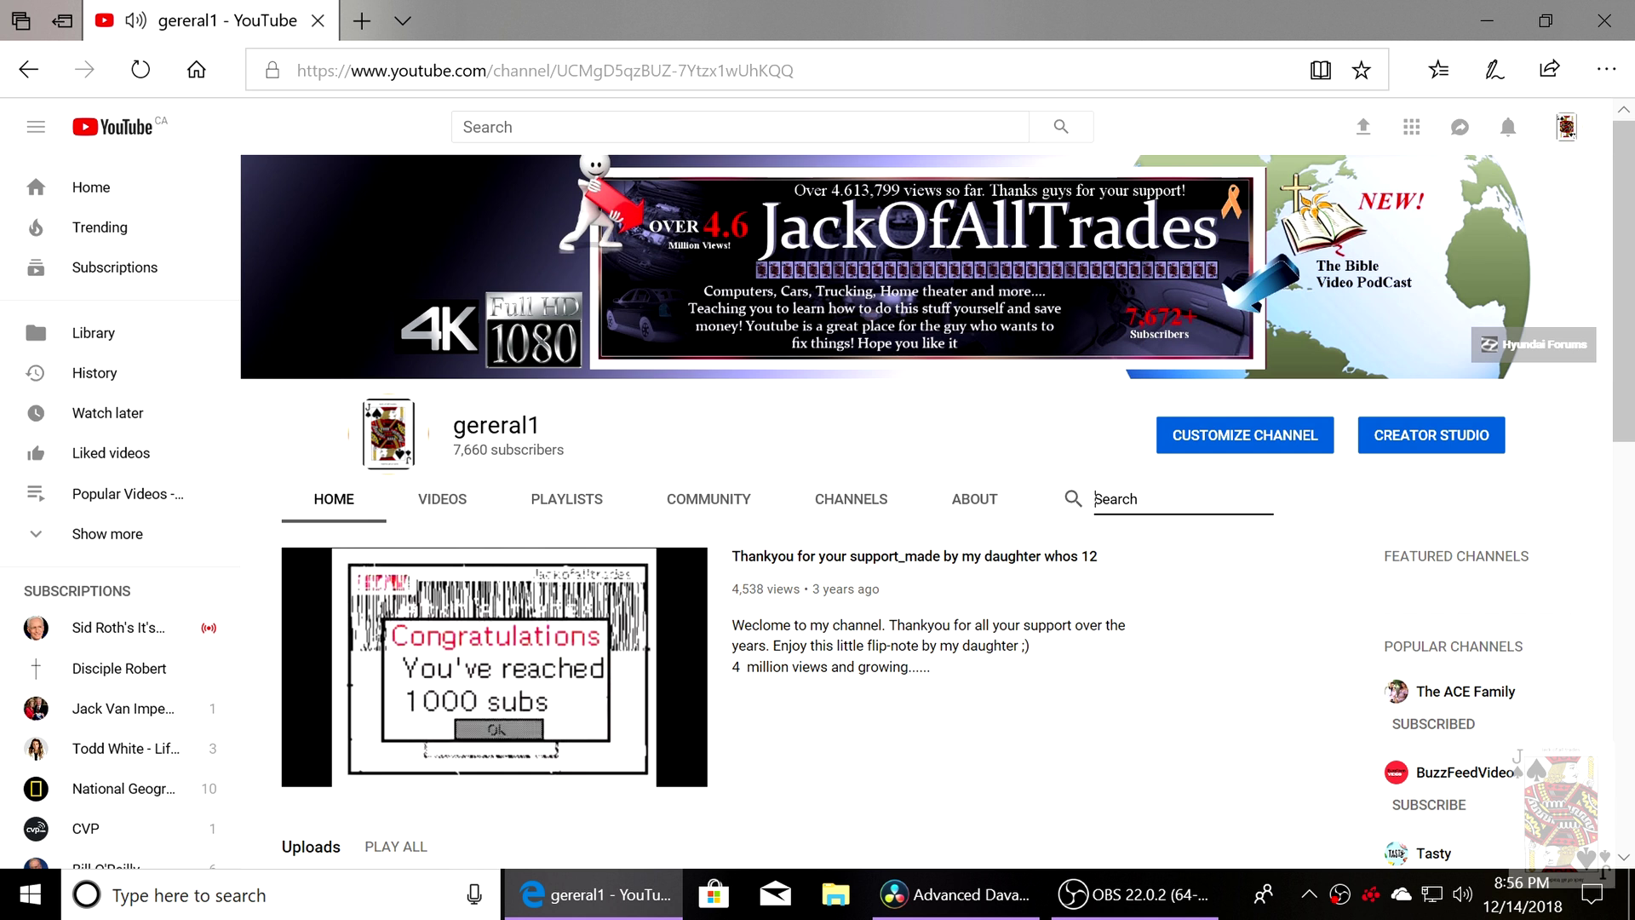
pyautogui.write('Max')
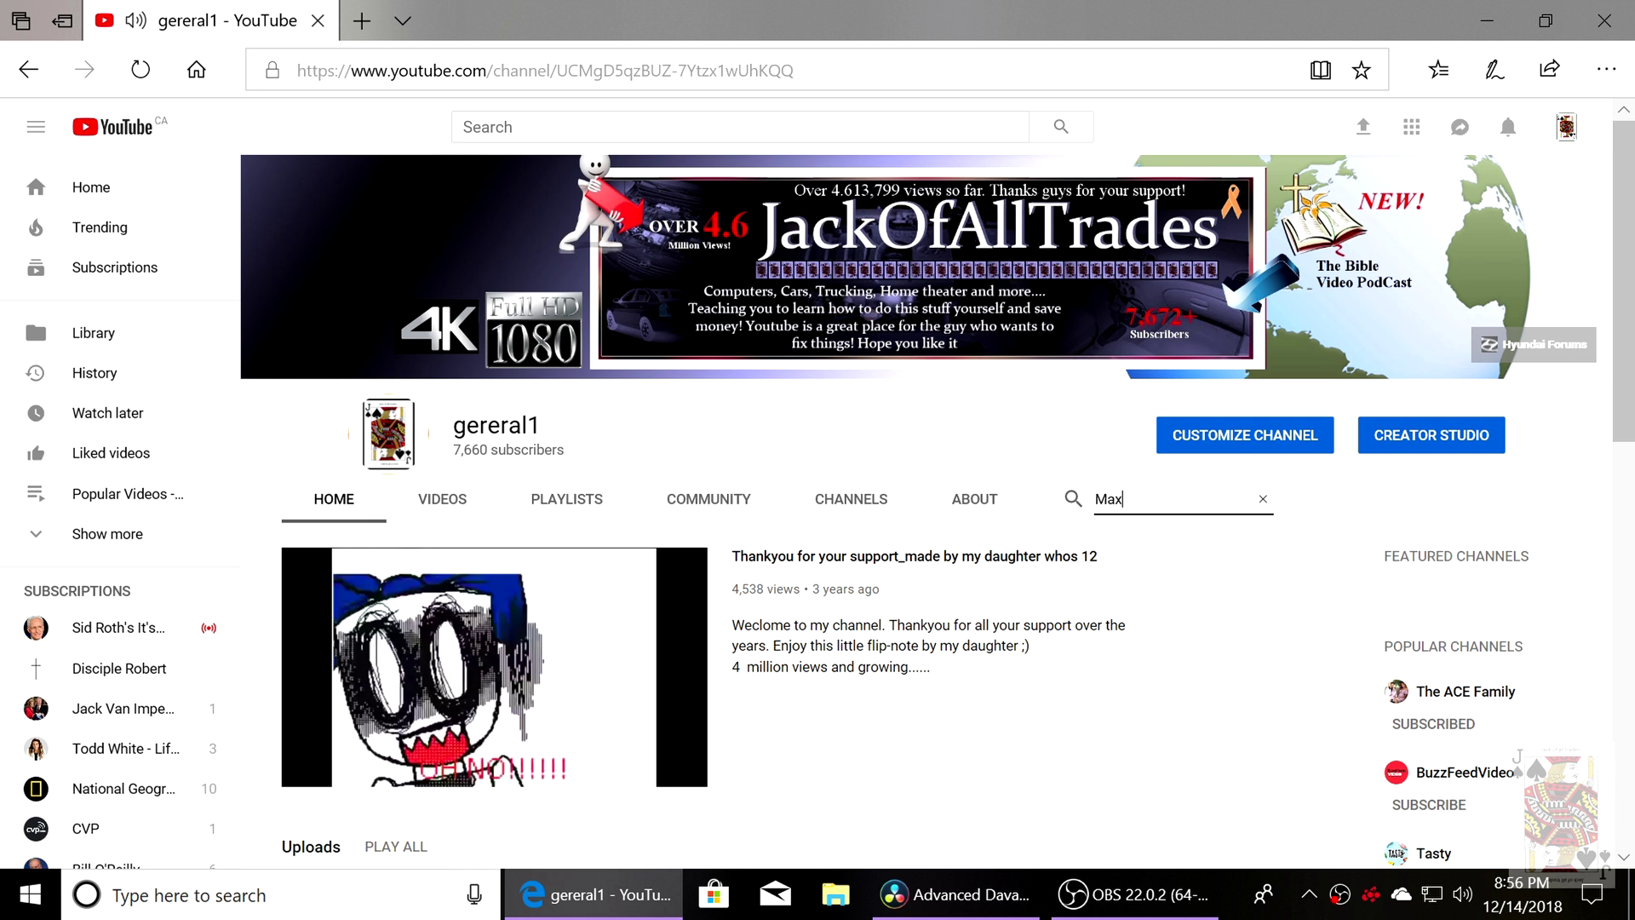
pyautogui.write(' bitr')
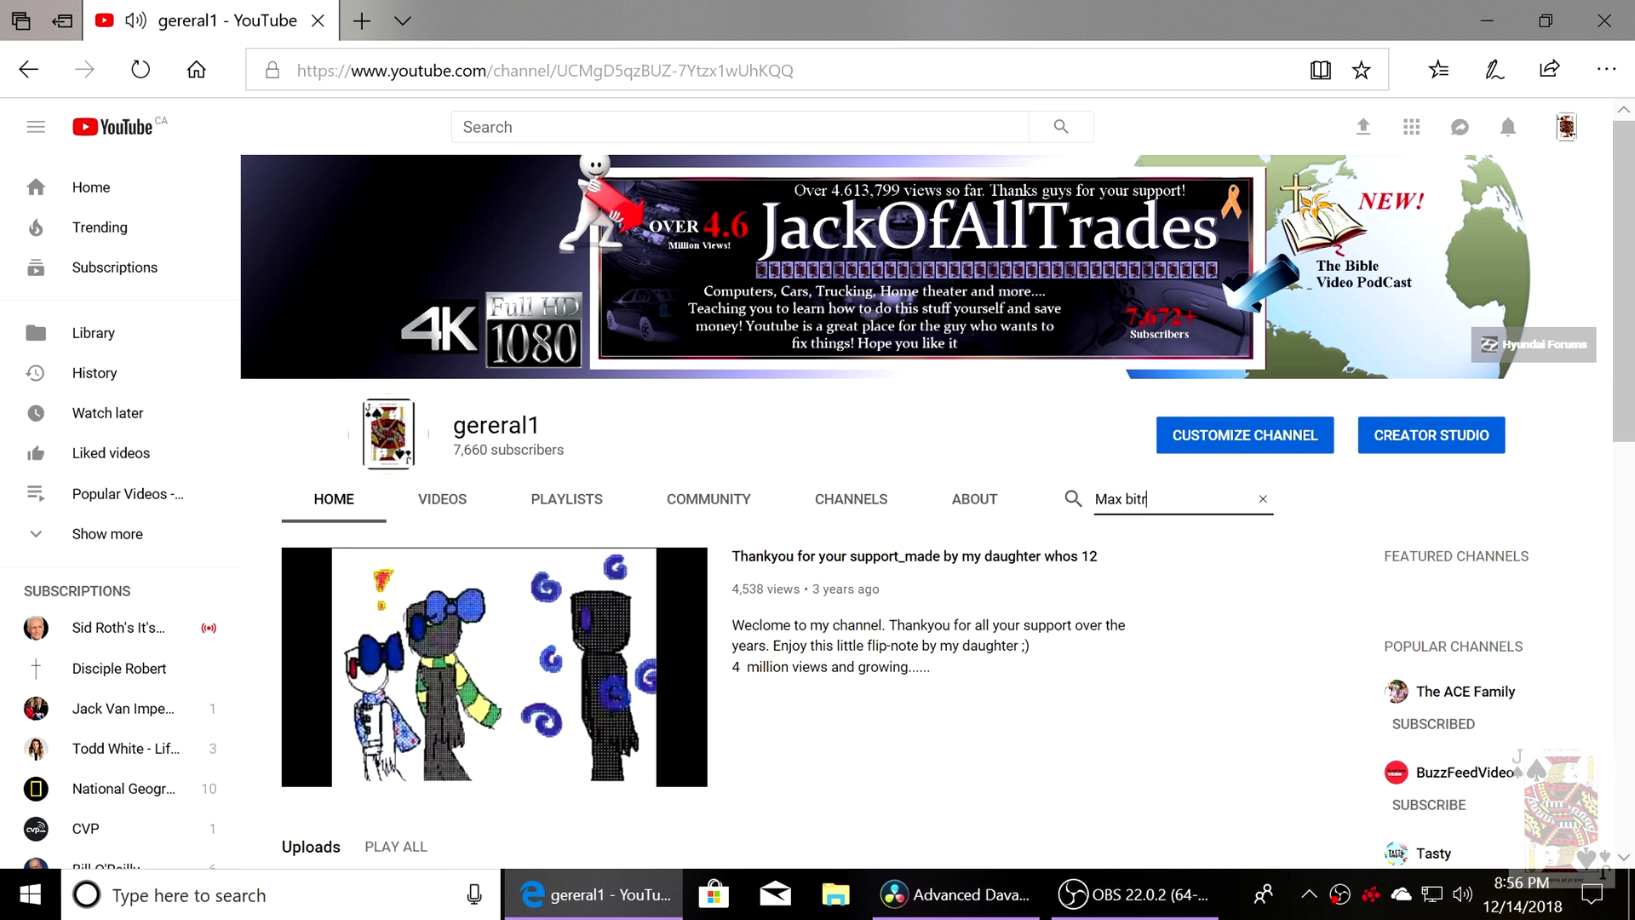
pyautogui.write('ate')
pyautogui.press('Return')
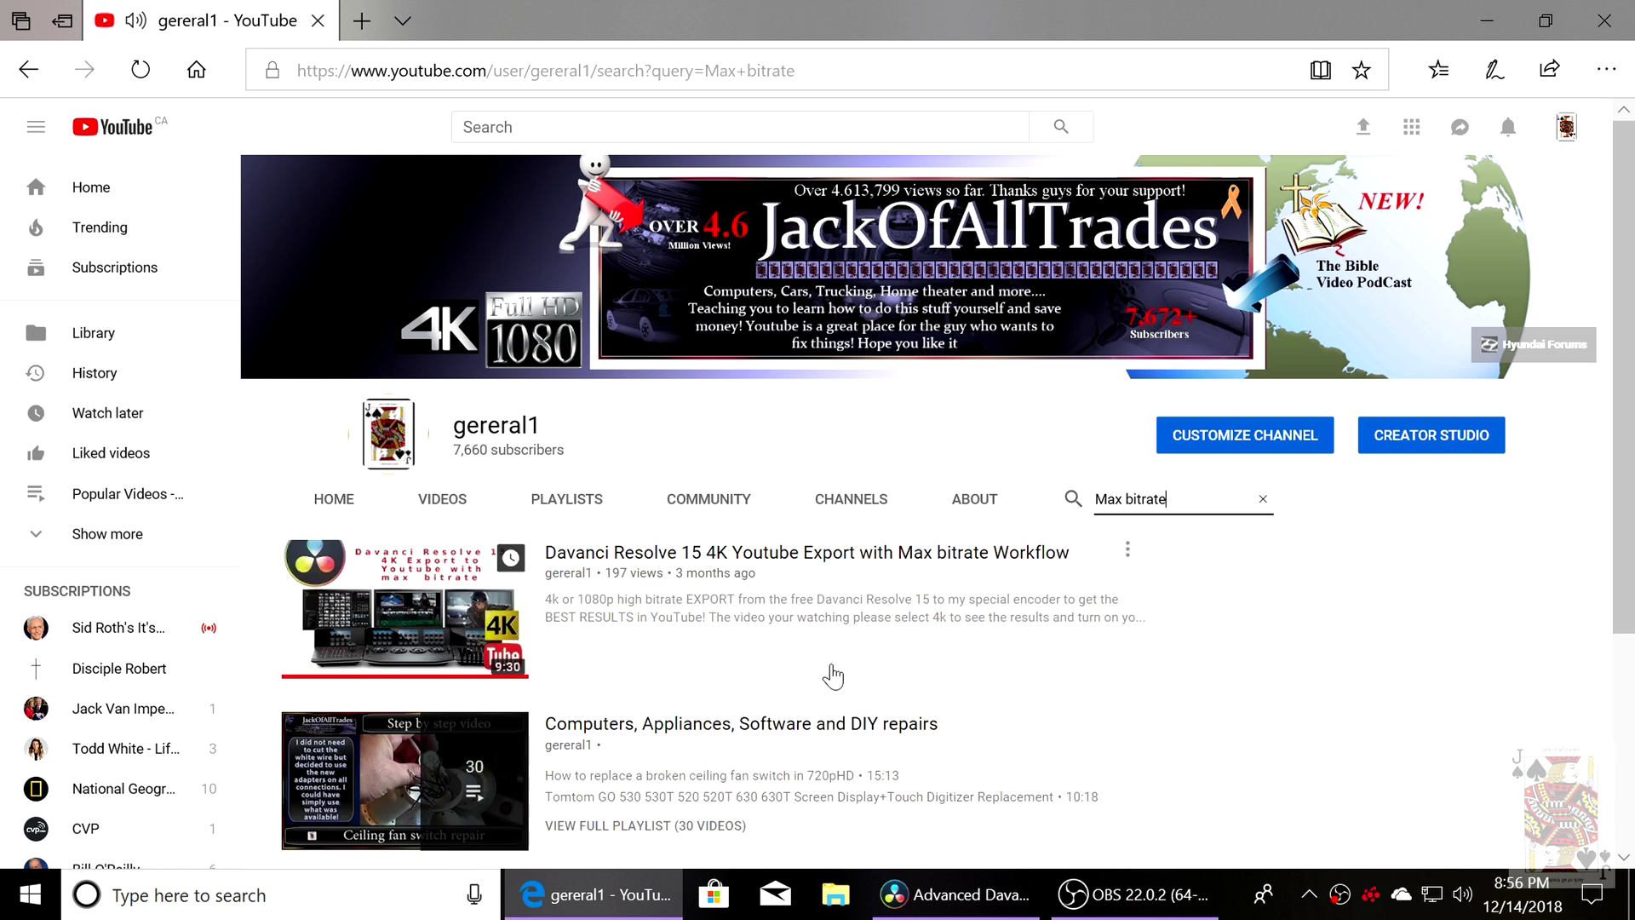
pyautogui.moveTo(696, 617); pyautogui.dragTo(650, 616)
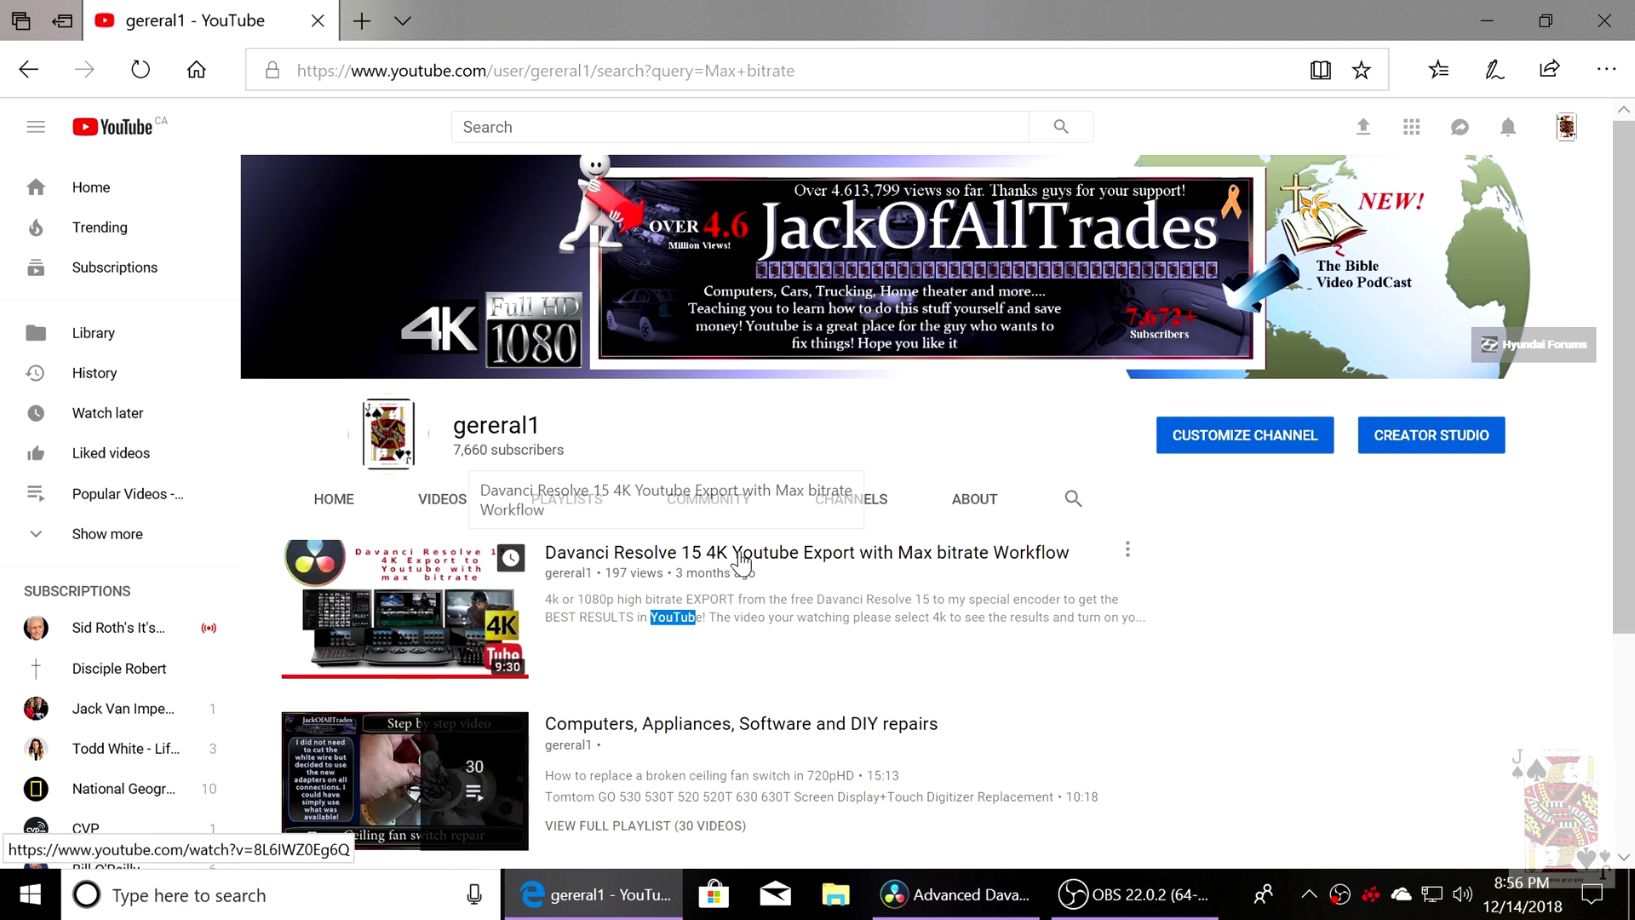